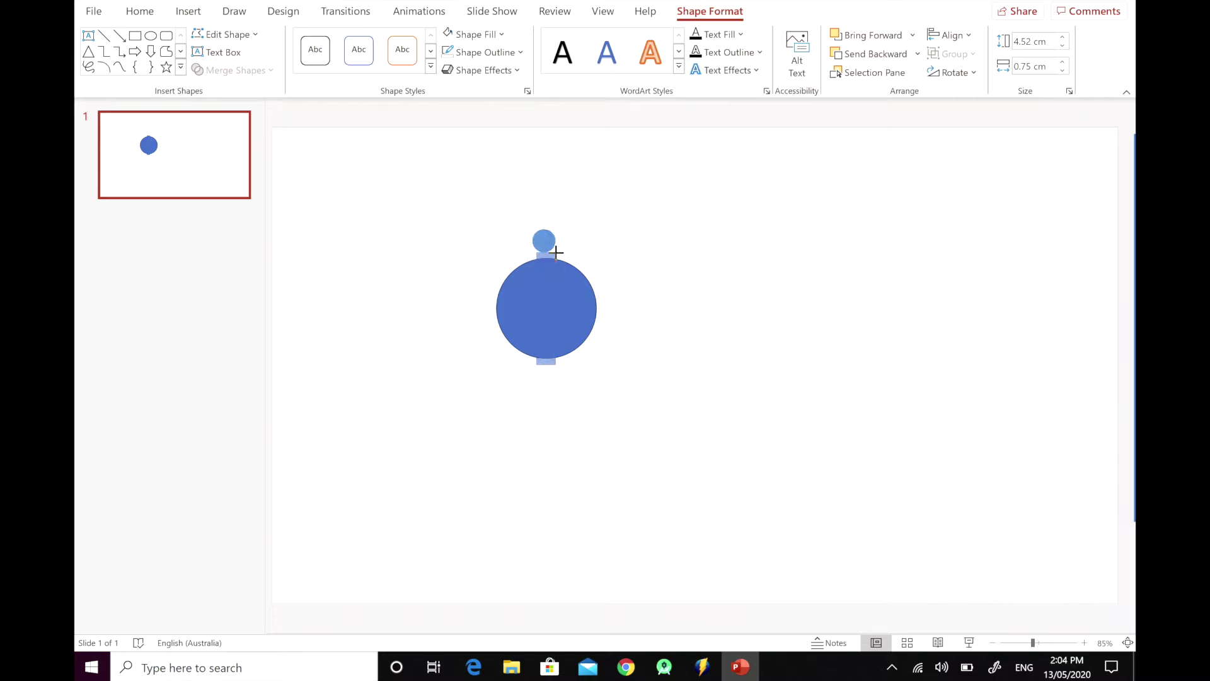
Centre a narrow vertical rectangle, about 4.6 cm high and 0.62 cm wide, over the circle
left_click(673, 265)
left_click(542, 278)
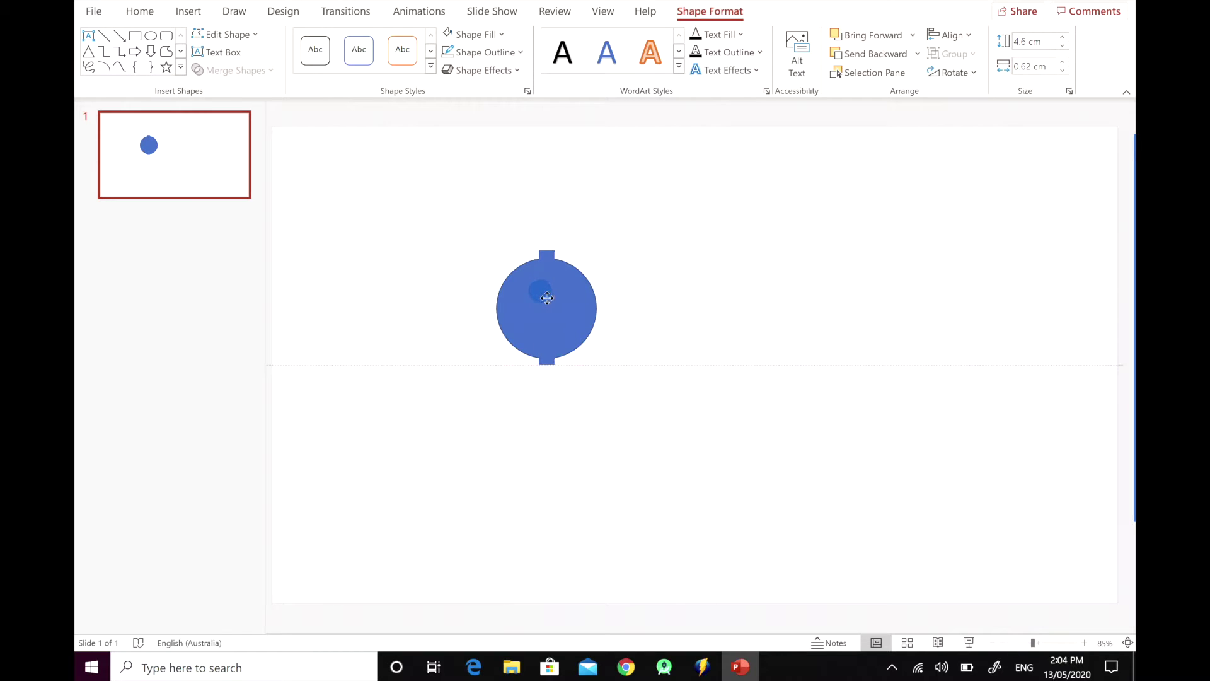
left_click_drag(545, 298, 545, 298)
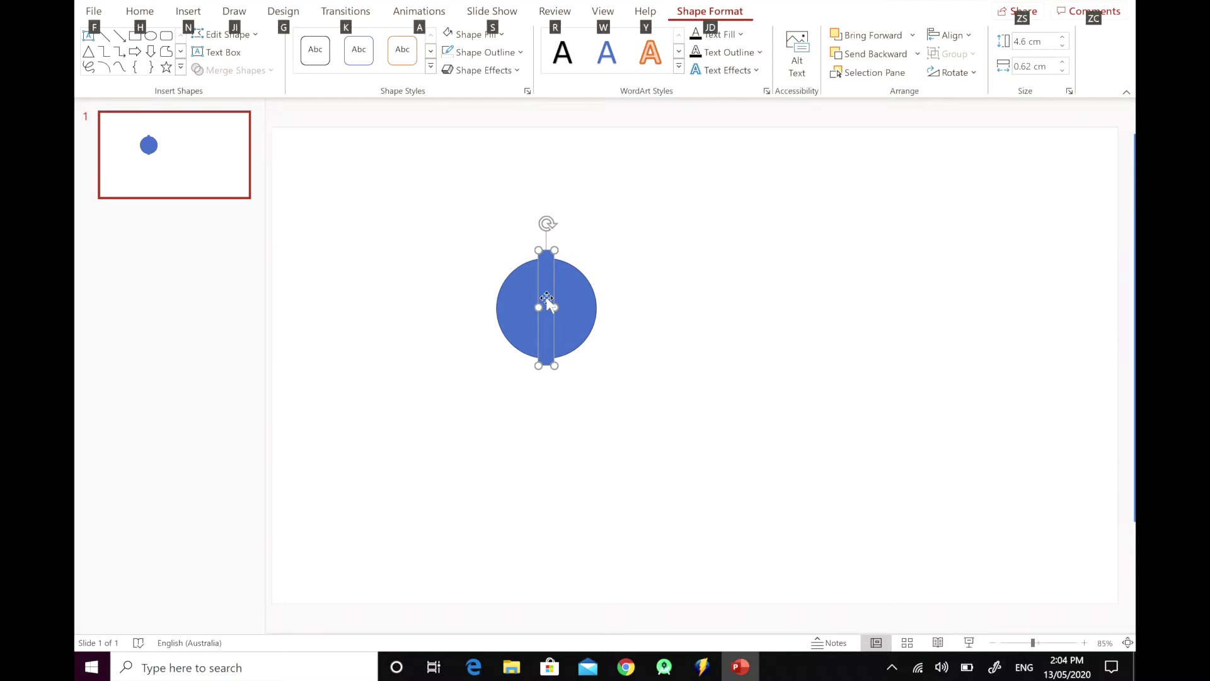
Duplicate the vertical bar, centre the copy on the circle and rotate it to horizontal
left_click(657, 289)
left_click(553, 294)
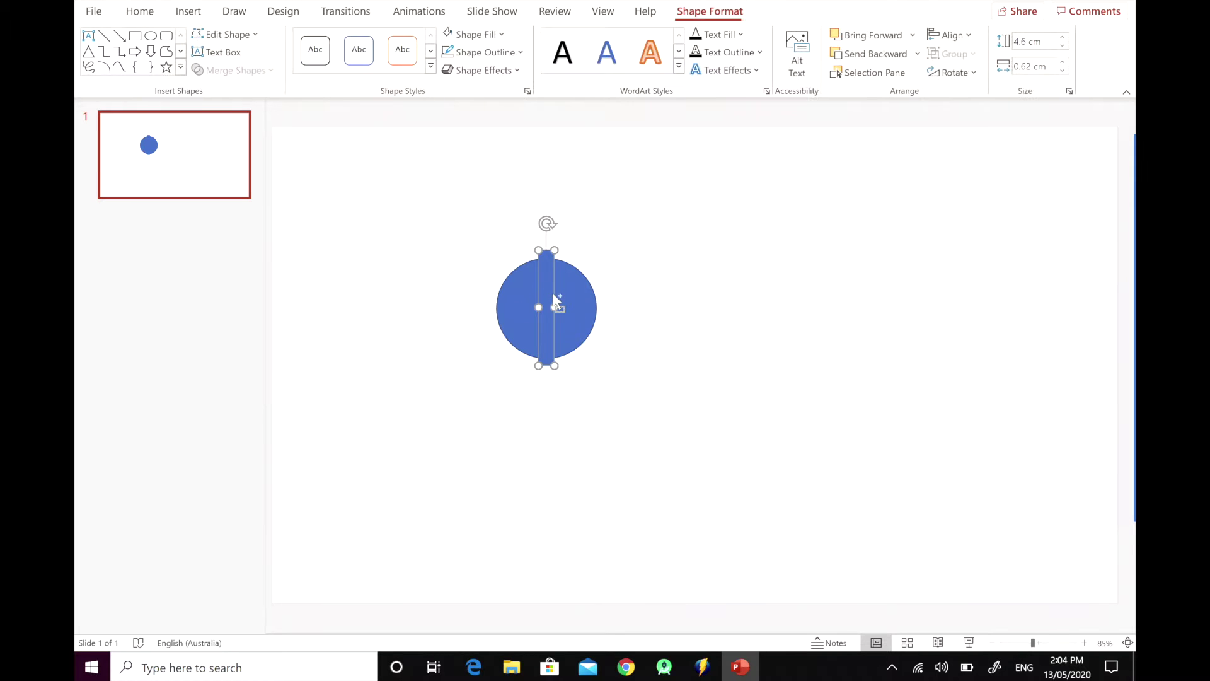
key("ctrl+d")
left_click_drag(558, 300, 548, 291)
left_click_drag(547, 228, 700, 308)
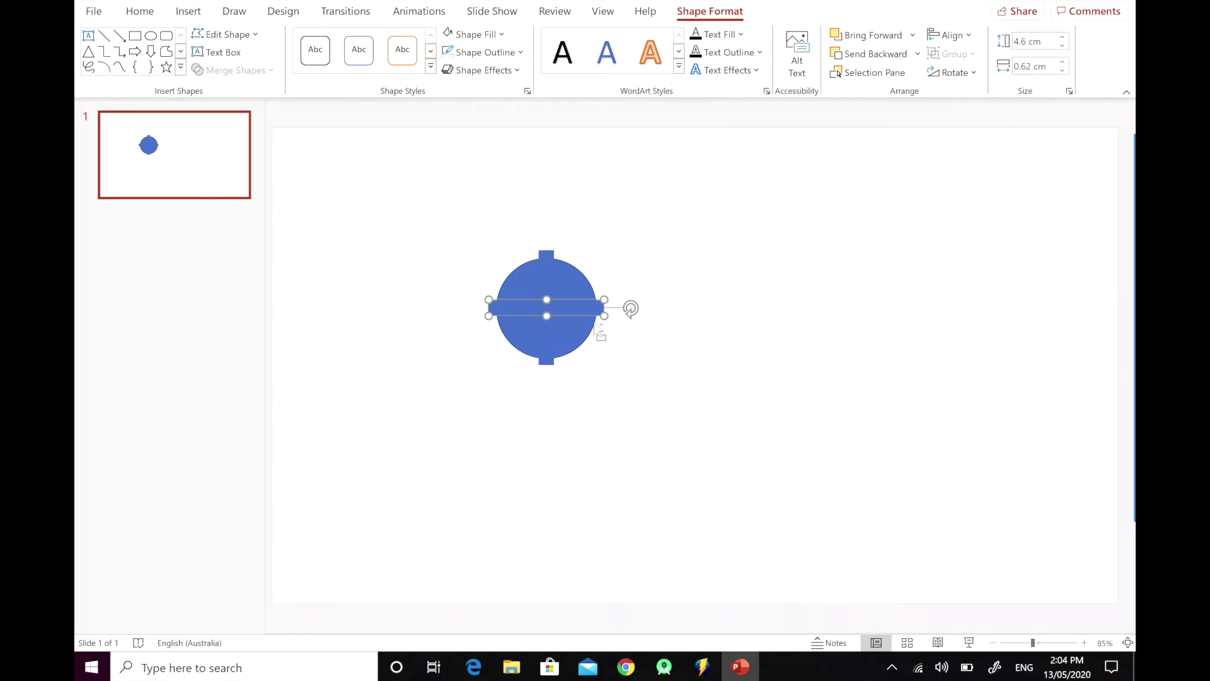
Add two more copies of the bar centred on the circle, one rotated along each diagonal
key("ctrl+v")
left_click_drag(584, 321, 599, 254)
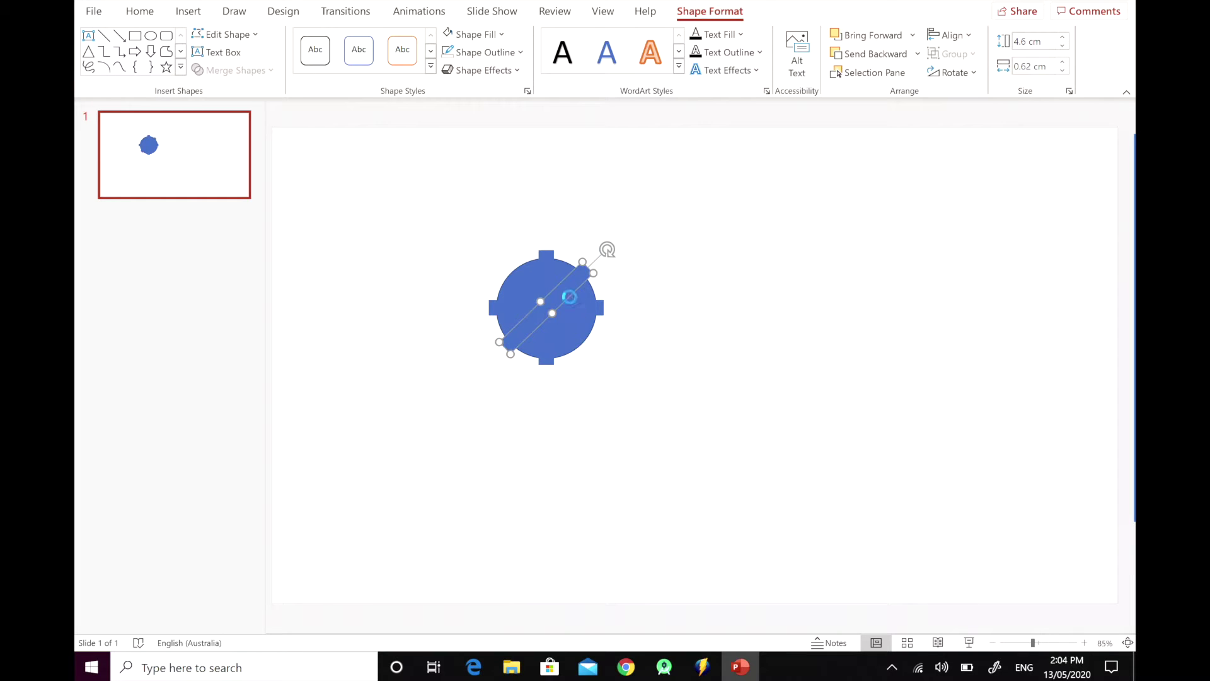
key("ctrl+c")
key("ctrl+v")
left_click_drag(574, 306, 565, 294)
left_click_drag(609, 246, 629, 384)
left_click(710, 268)
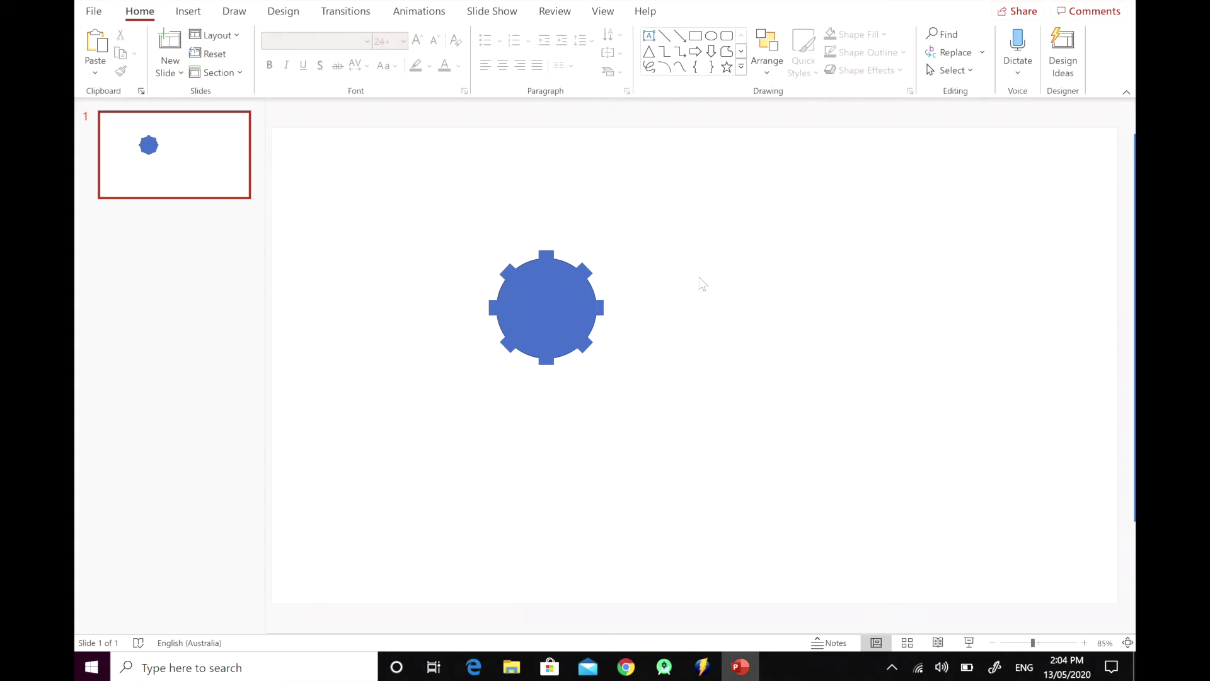
Merge the circle and all the bars into a single gear shape with Union
key("ctrl+a")
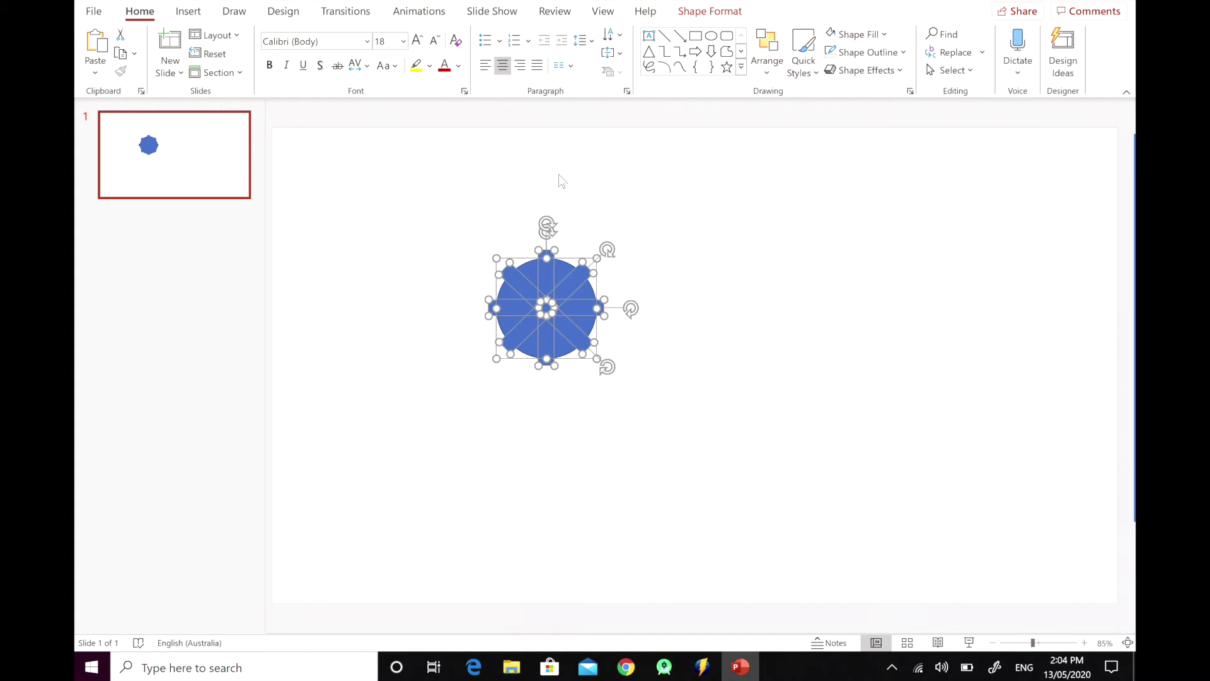
left_click(714, 13)
left_click(264, 70)
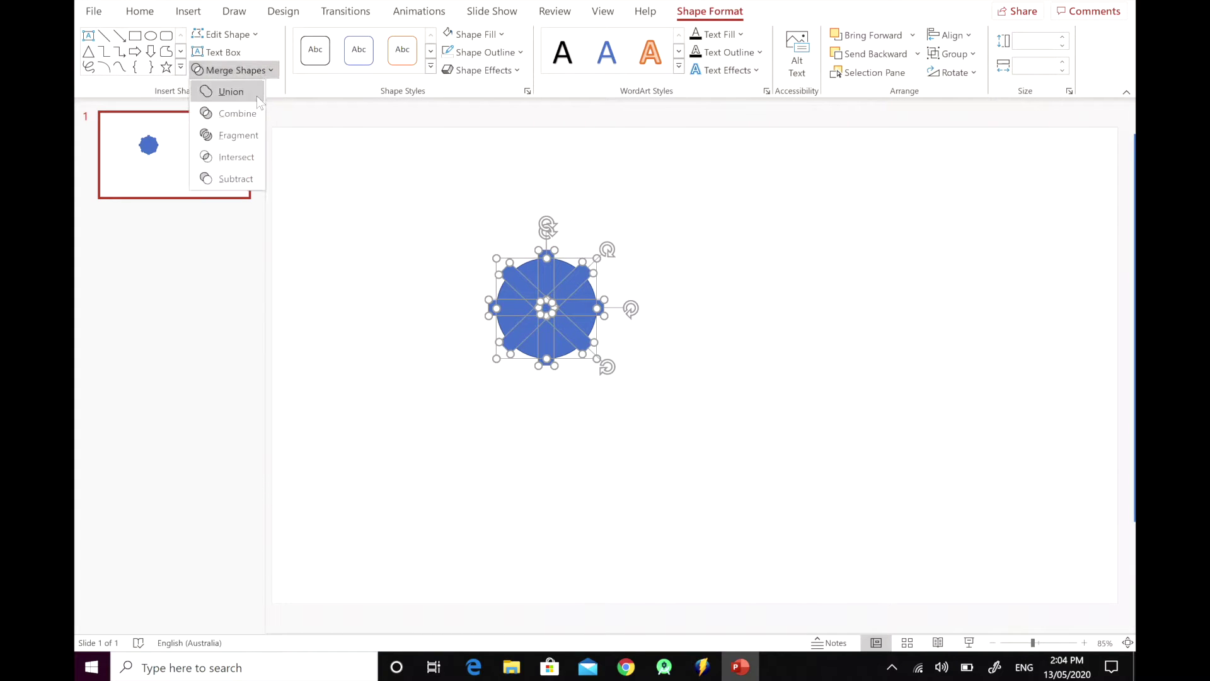
left_click(255, 94)
Format the gear with no fill and a gold outline of 4½ pt
left_click(479, 34)
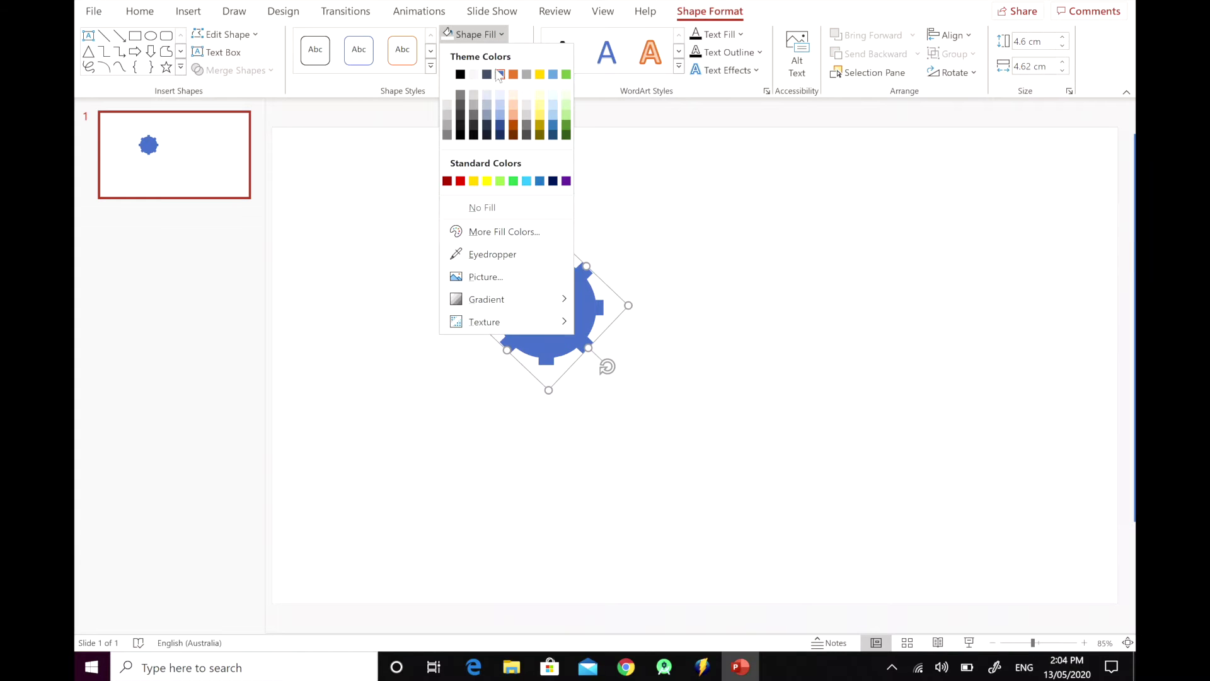
left_click(471, 204)
left_click(492, 53)
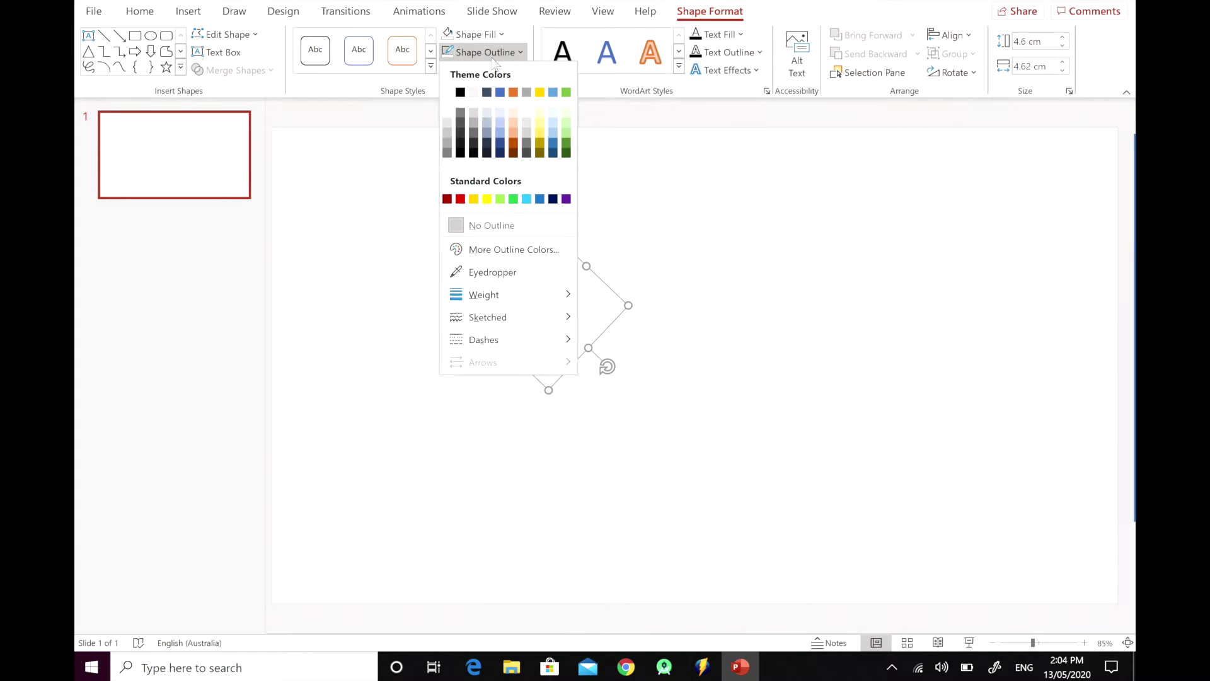
left_click(477, 199)
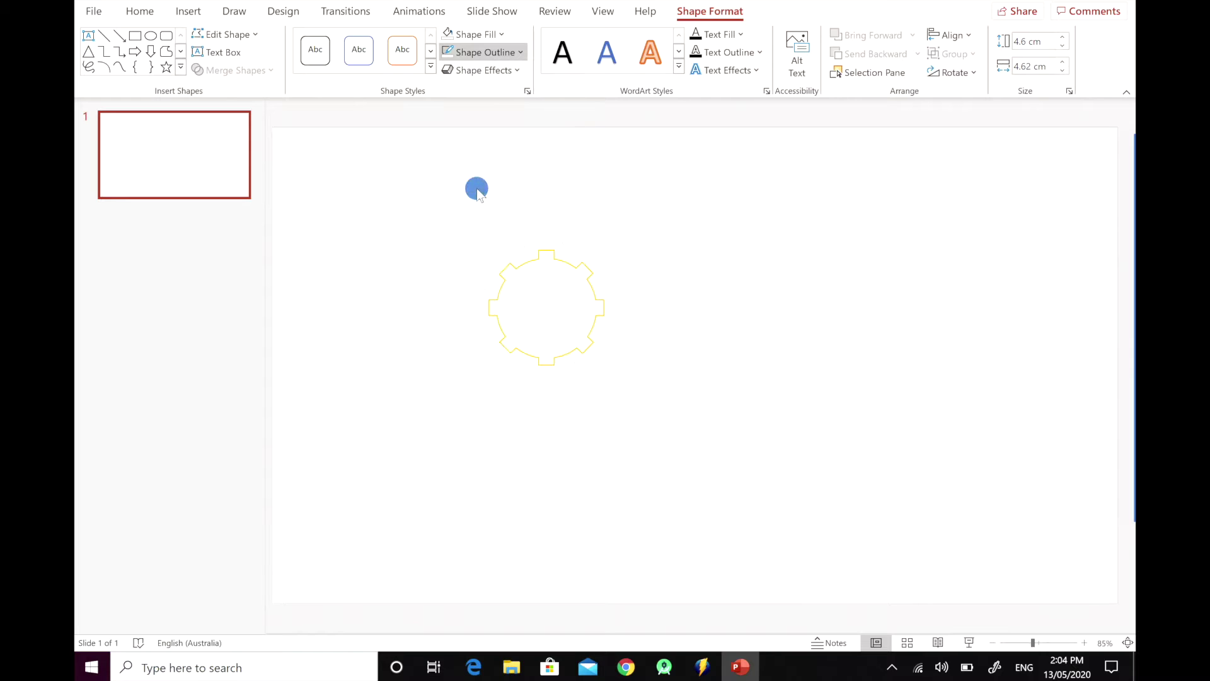
left_click(504, 53)
mouse_move(555, 295)
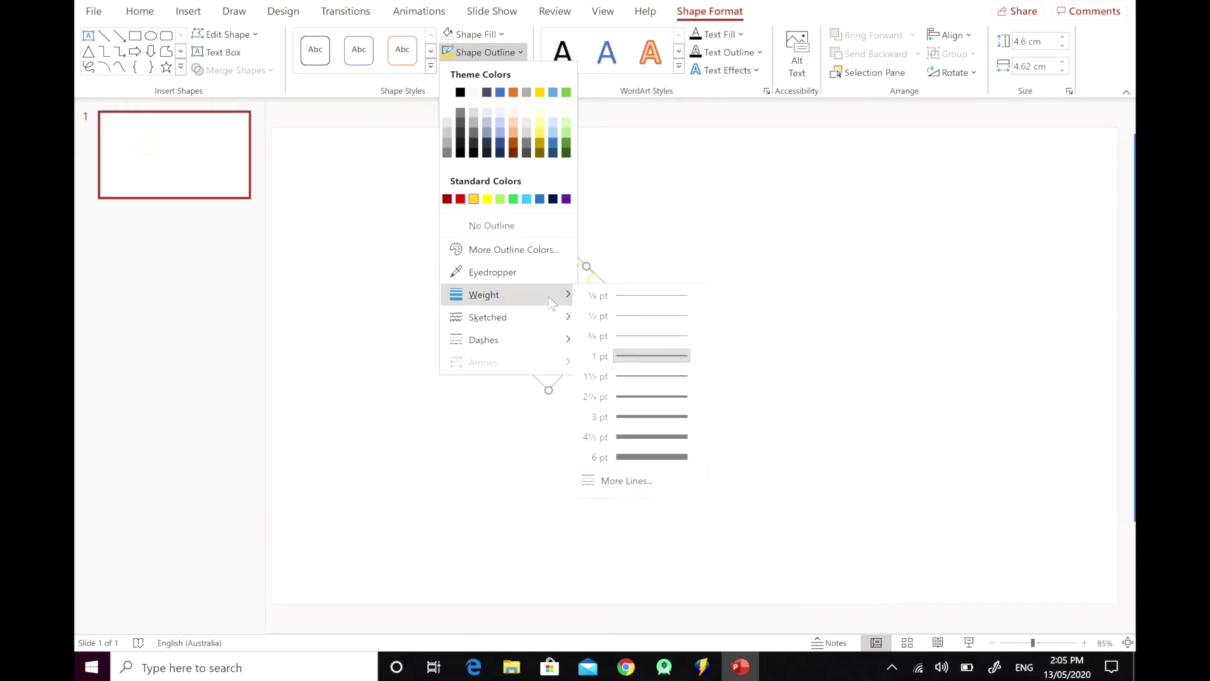
left_click(651, 437)
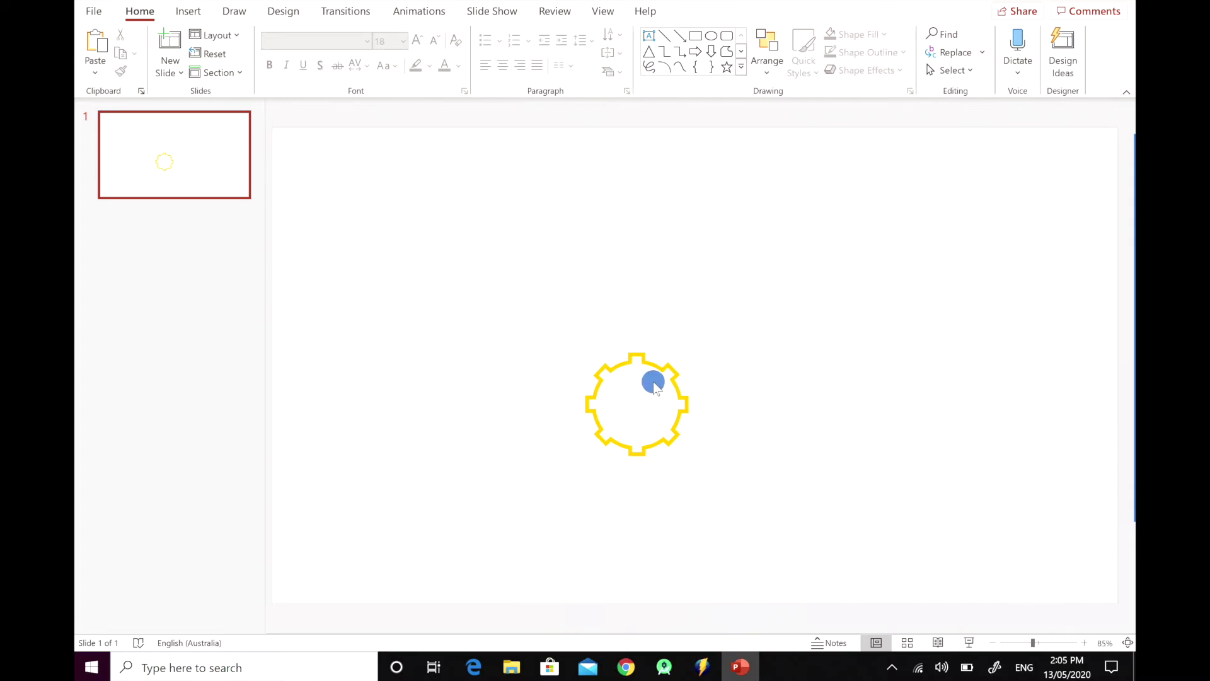
Move the gear to the upper-left area of the slide and add a Spin animation to it
left_click(653, 383)
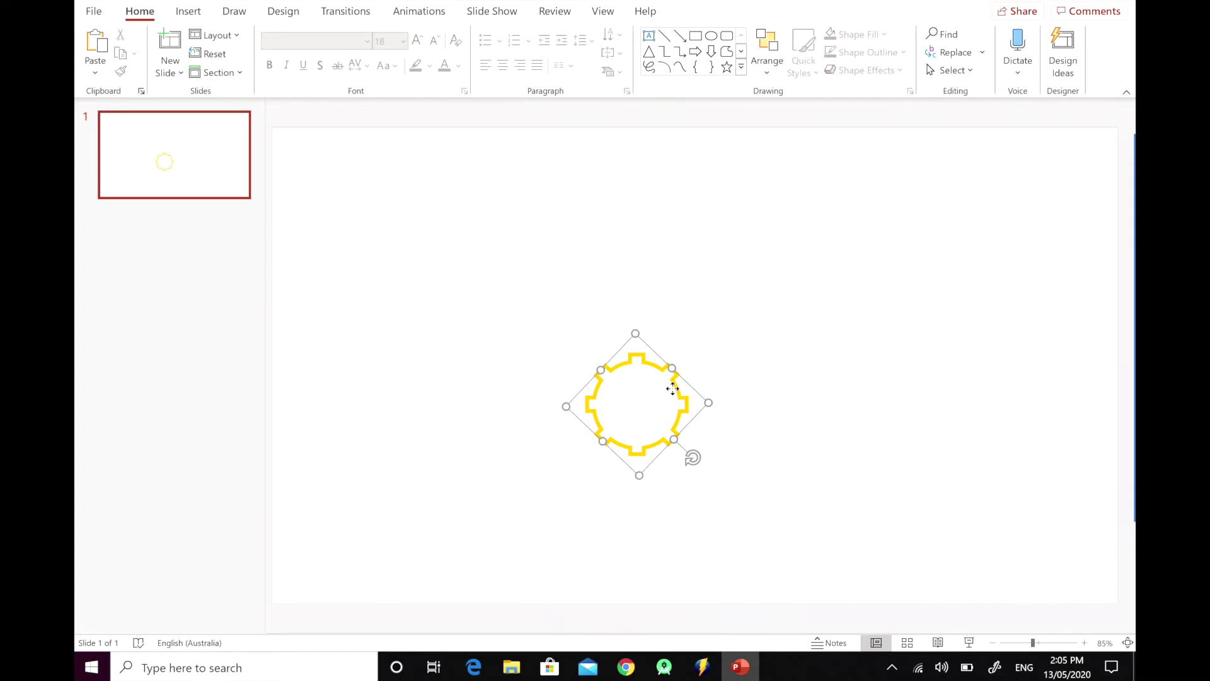
left_click_drag(670, 399, 561, 314)
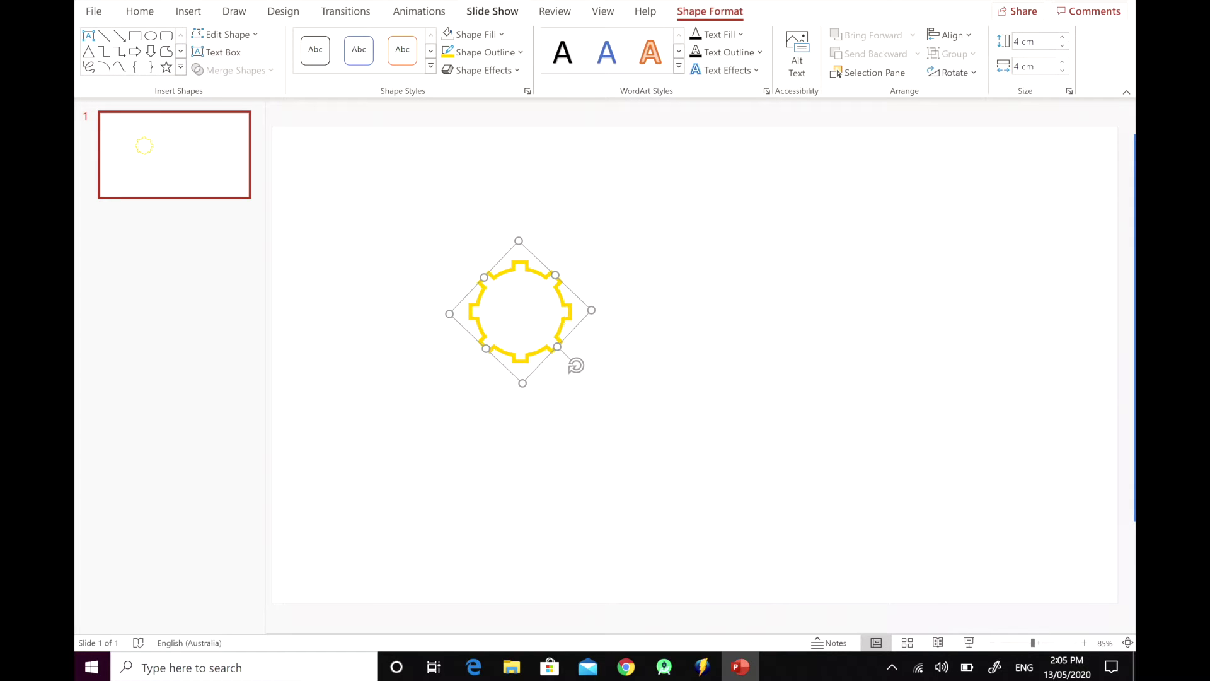
left_click(429, 14)
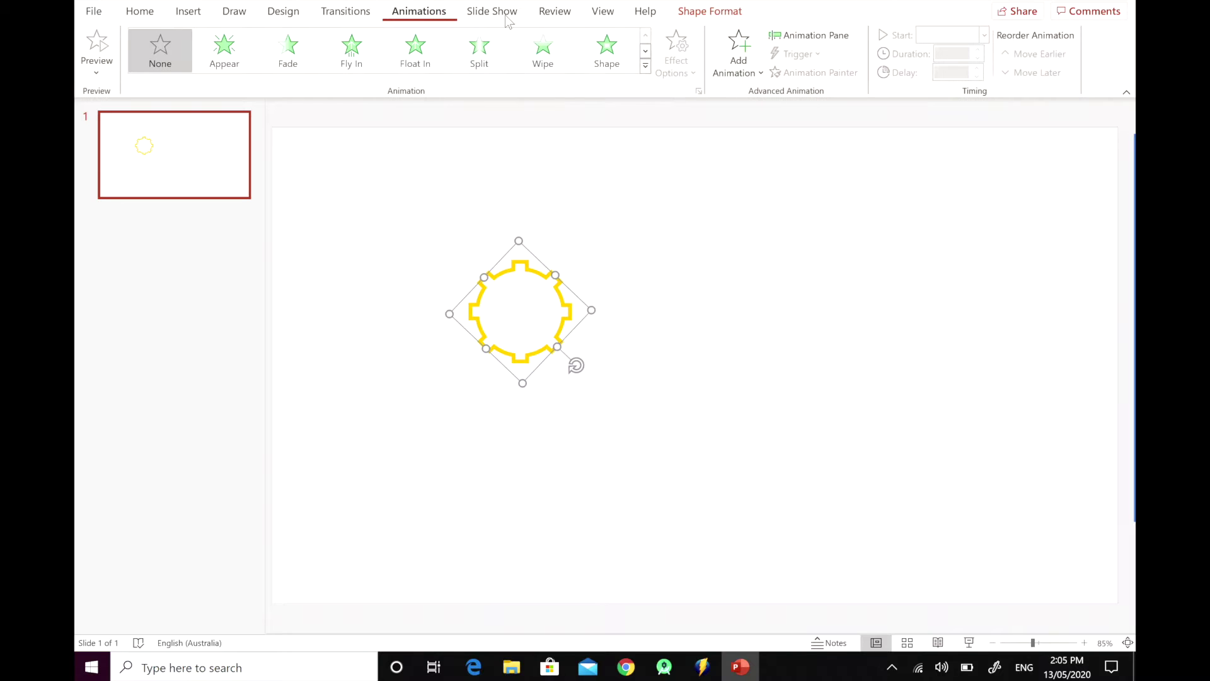
left_click(798, 35)
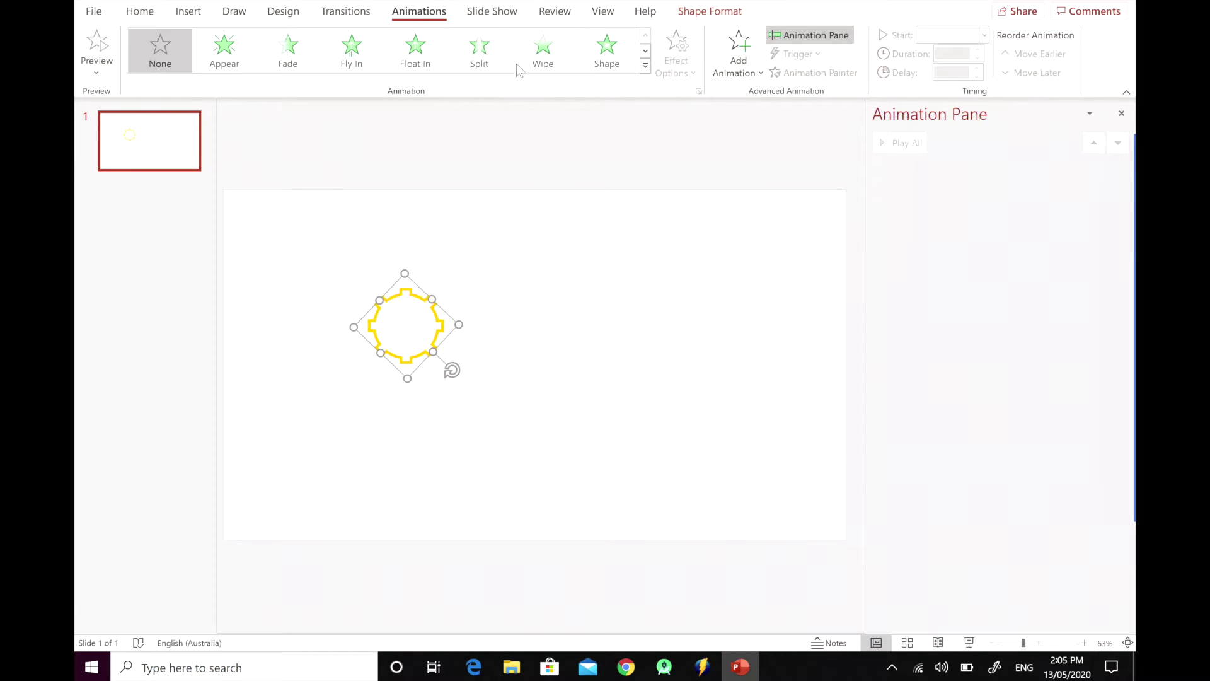
left_click(731, 52)
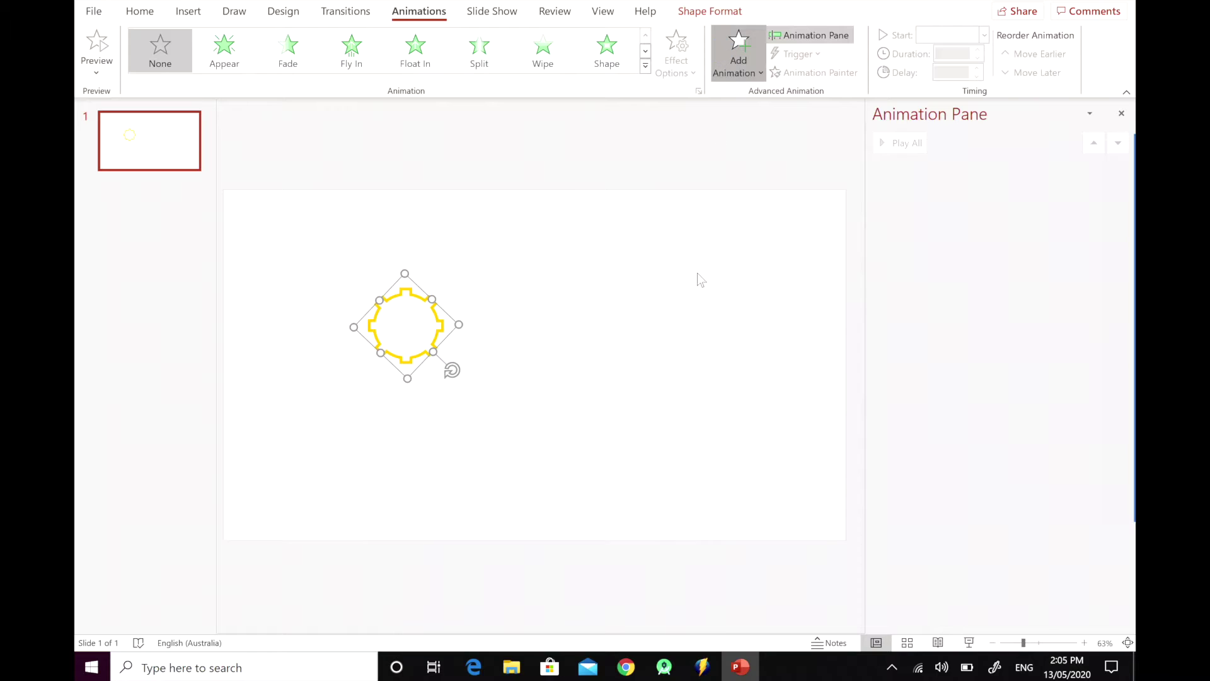
left_click(936, 290)
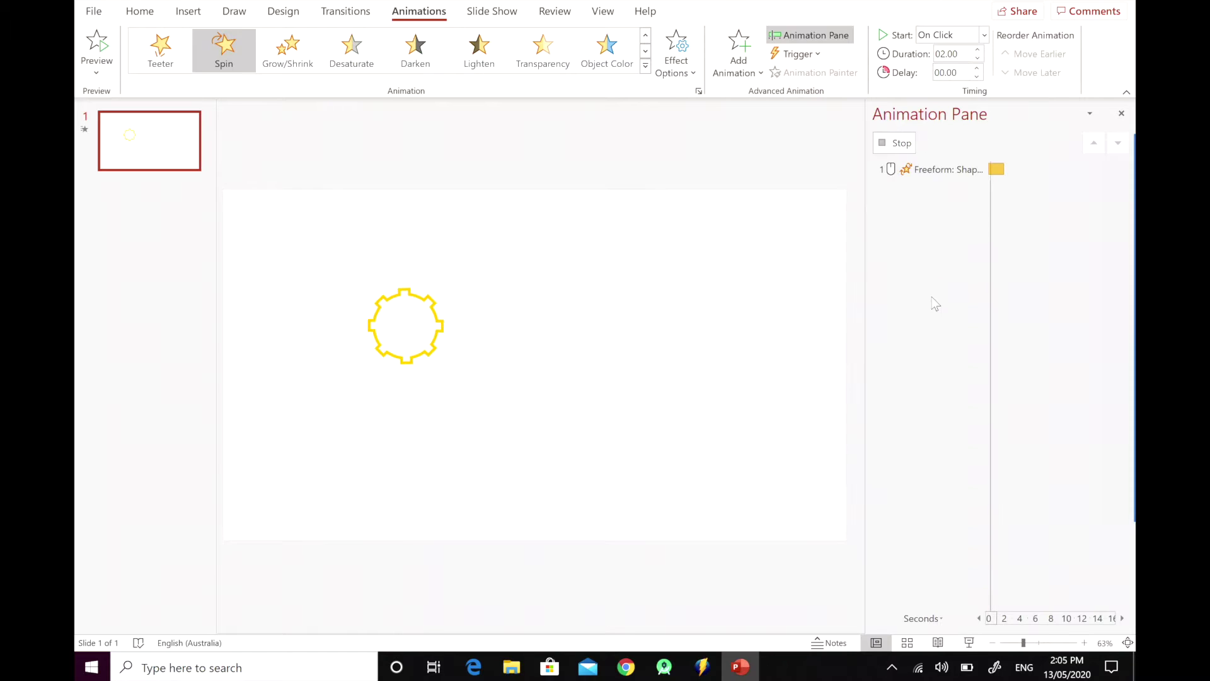
Set the gear's Spin animation to repeat Until End of Slide with a duration of 10 seconds
double_click(935, 167)
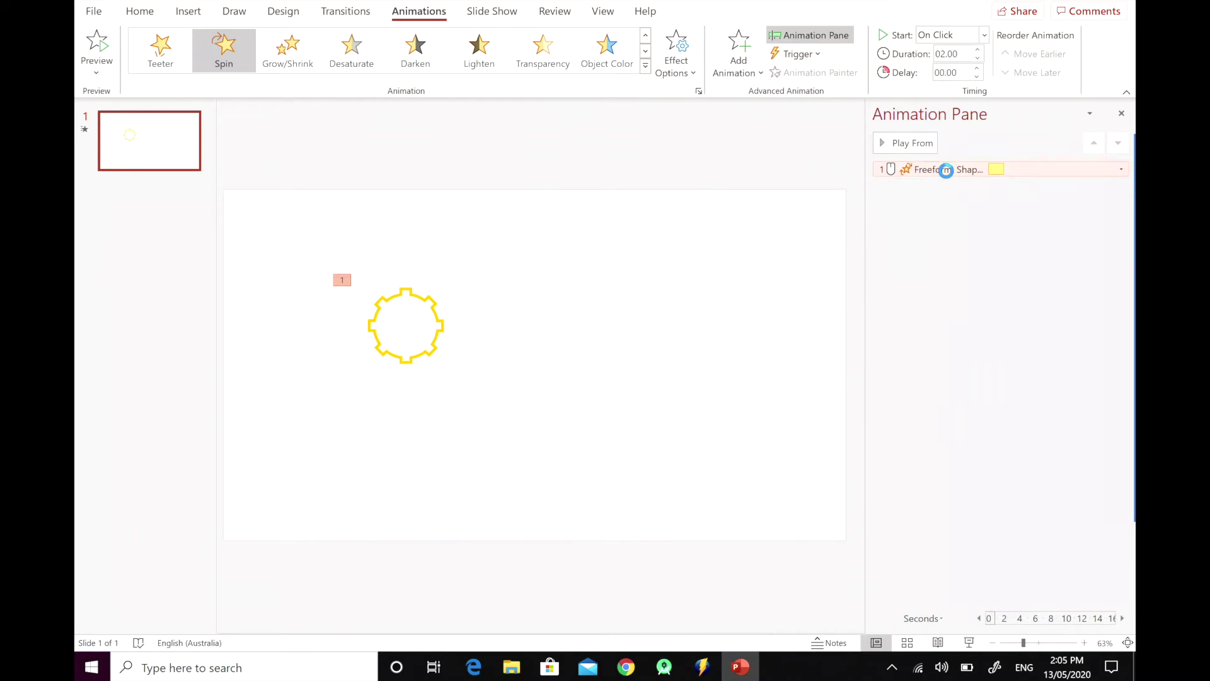
left_click(523, 174)
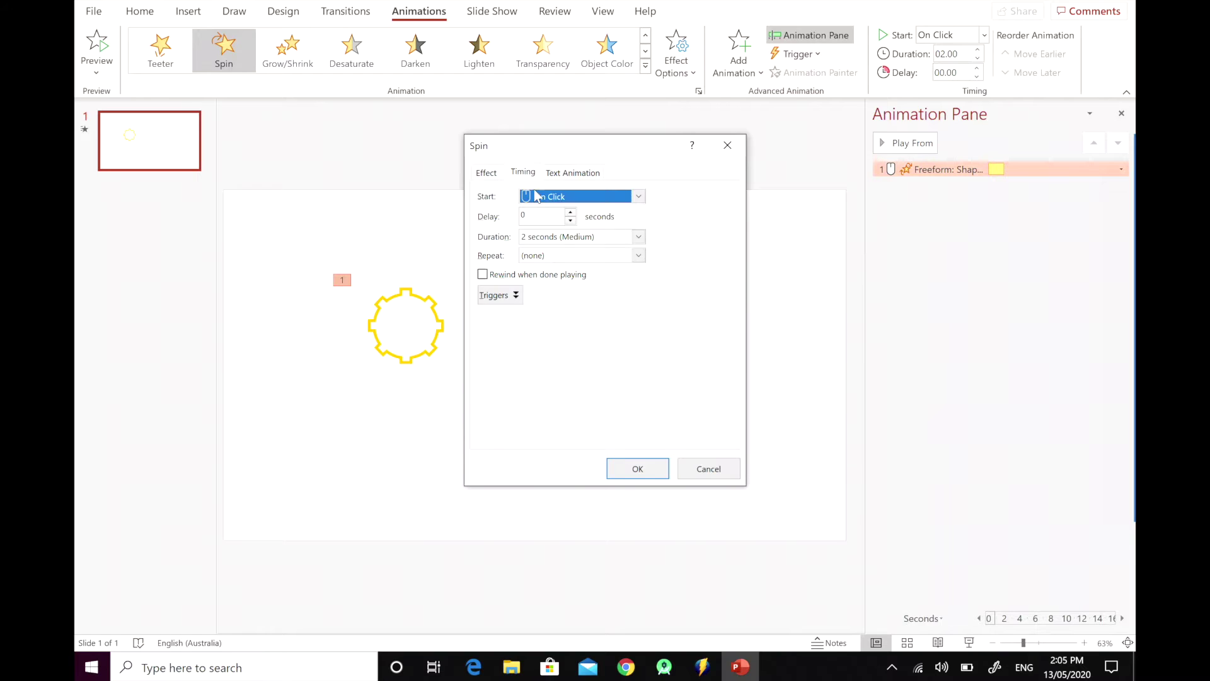
left_click(638, 256)
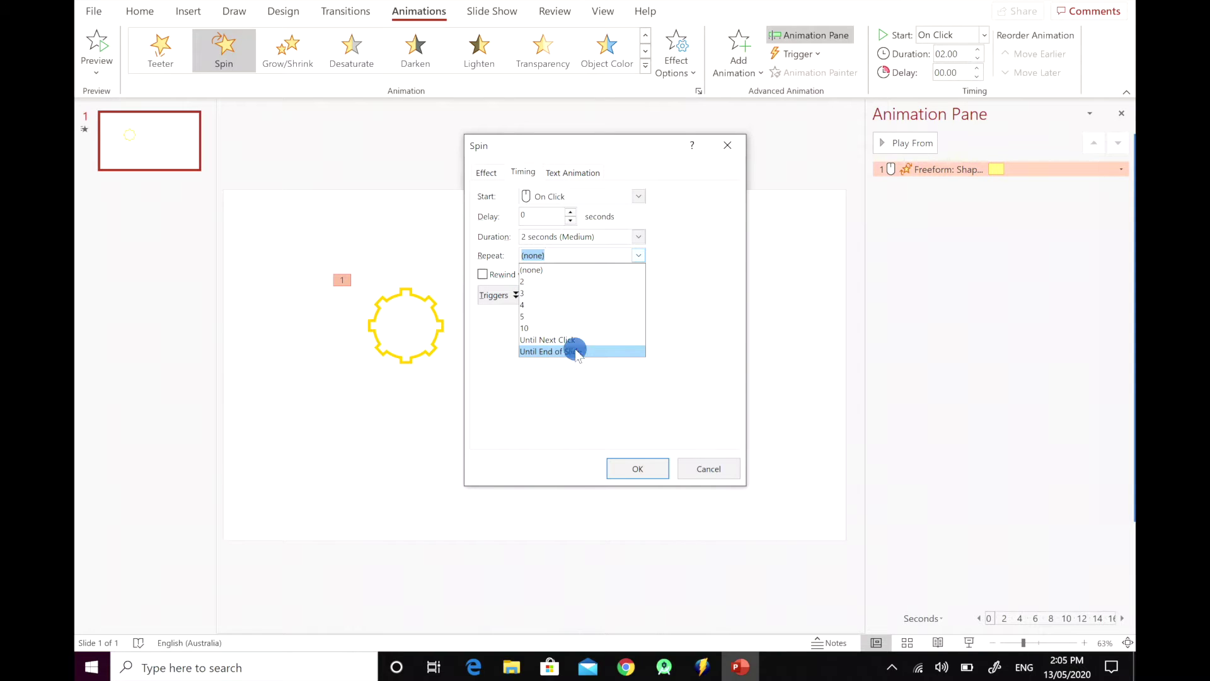
left_click(576, 351)
left_click(638, 236)
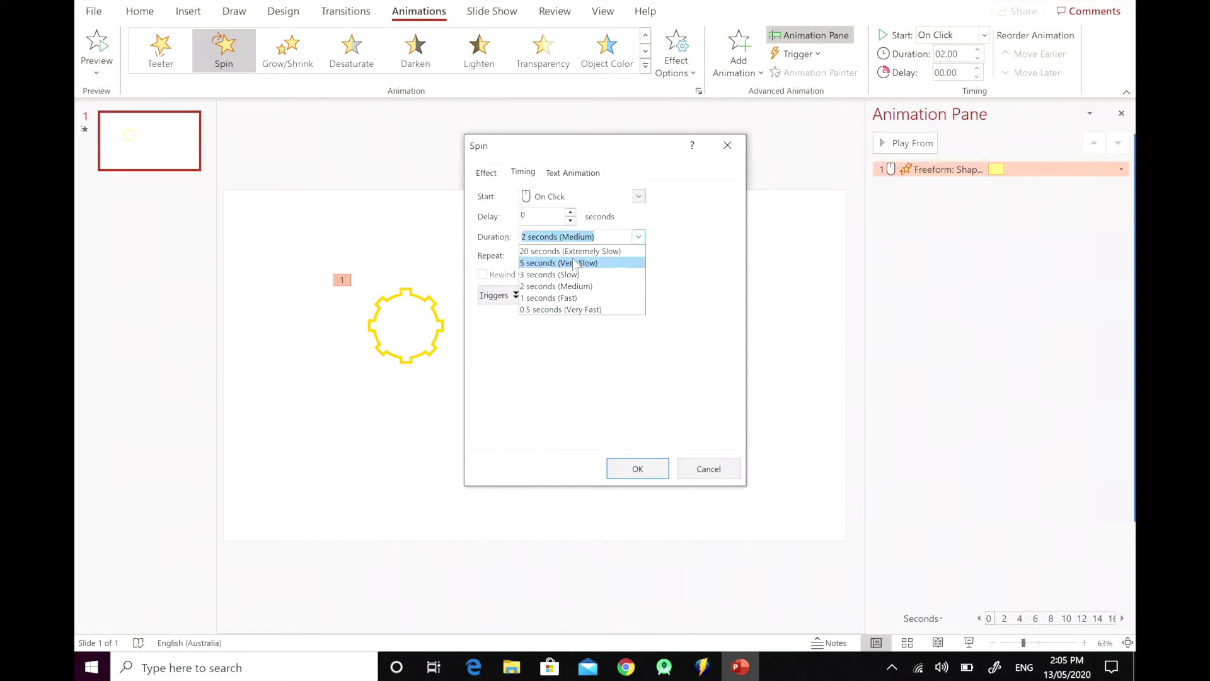
left_click(561, 235)
left_click(579, 237)
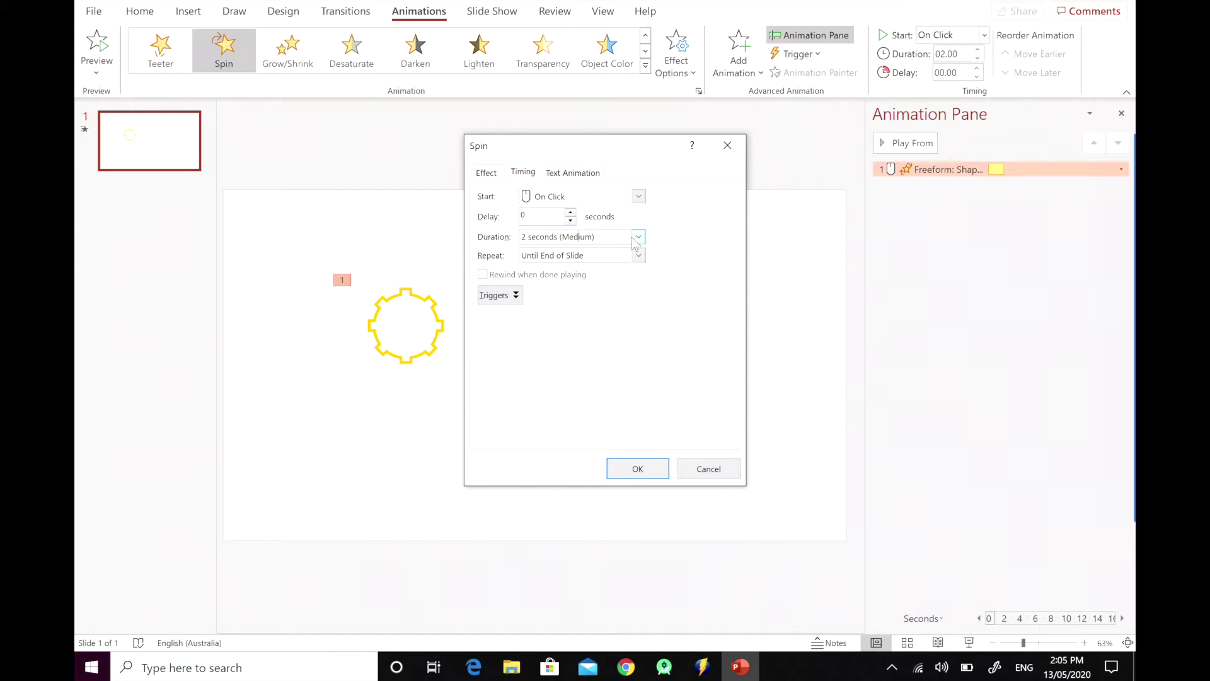
left_click(502, 237)
type("10")
left_click(636, 469)
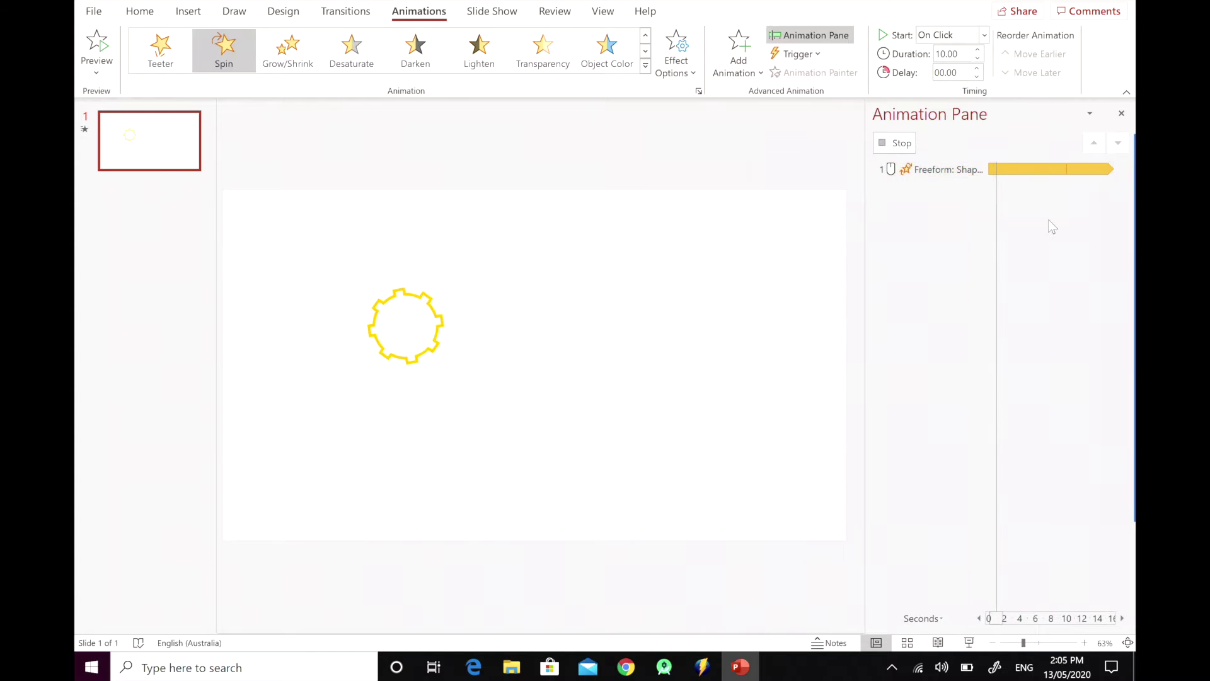
Shorten the Spin animation on the timeline to about 8.6 seconds and preview it
left_click(816, 240)
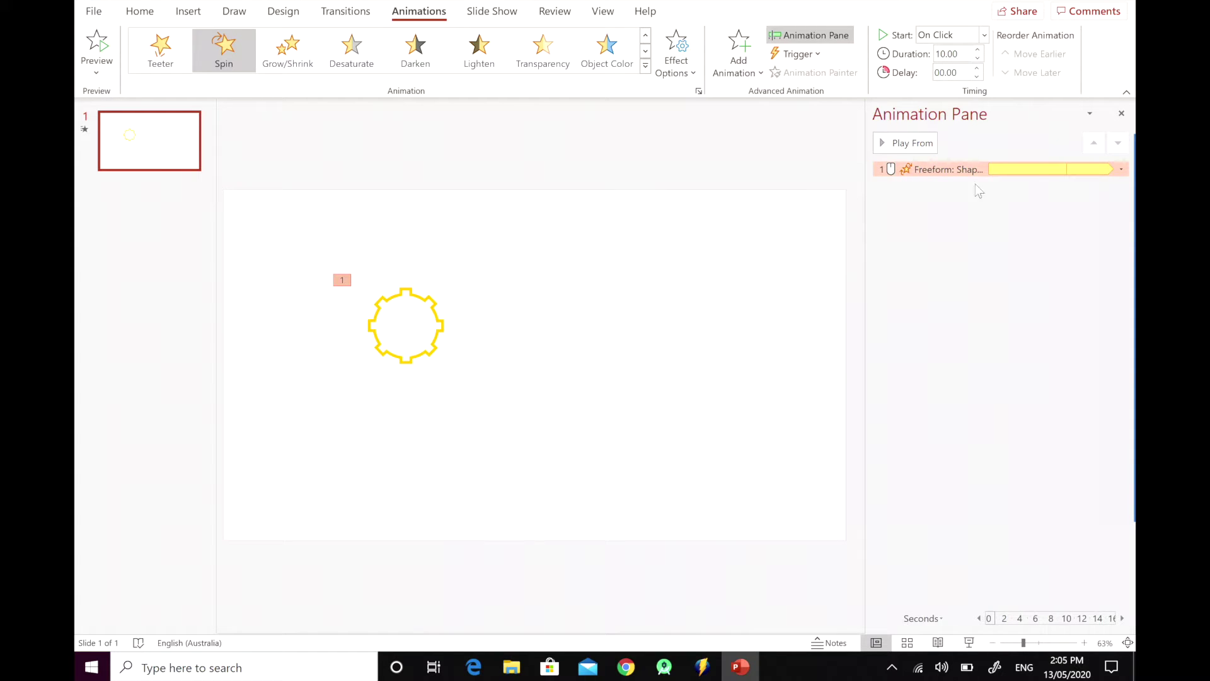
left_click_drag(1066, 169, 1051, 169)
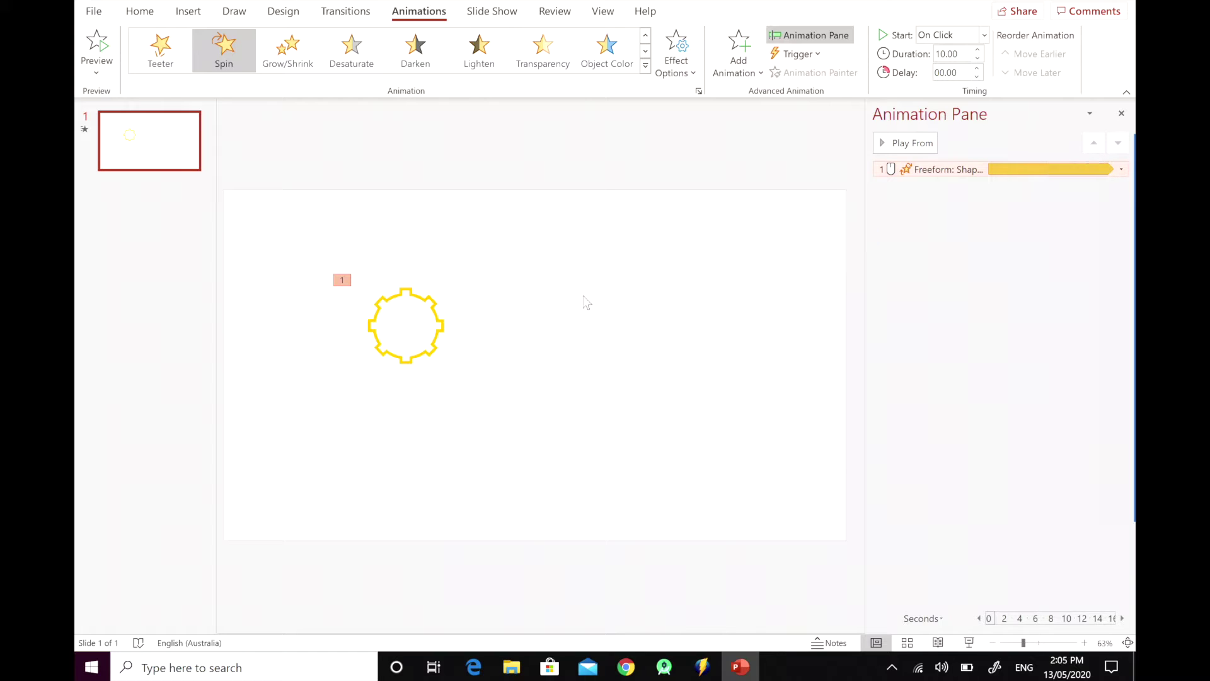
left_click(905, 143)
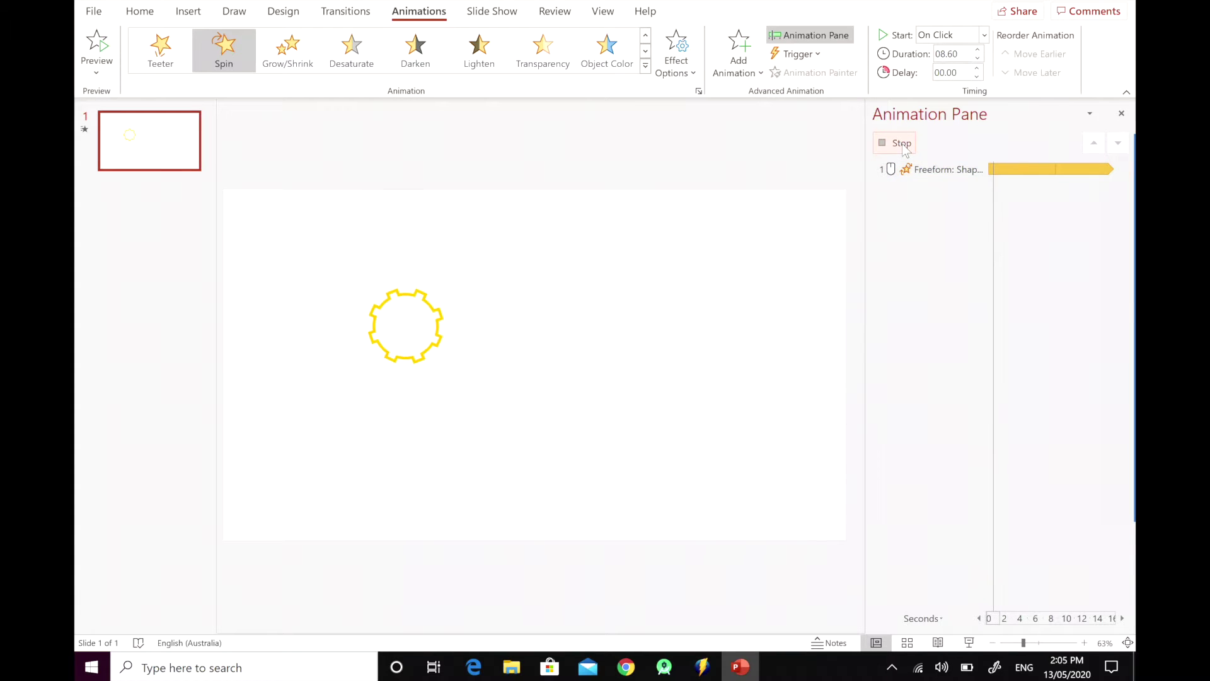
left_click(521, 297)
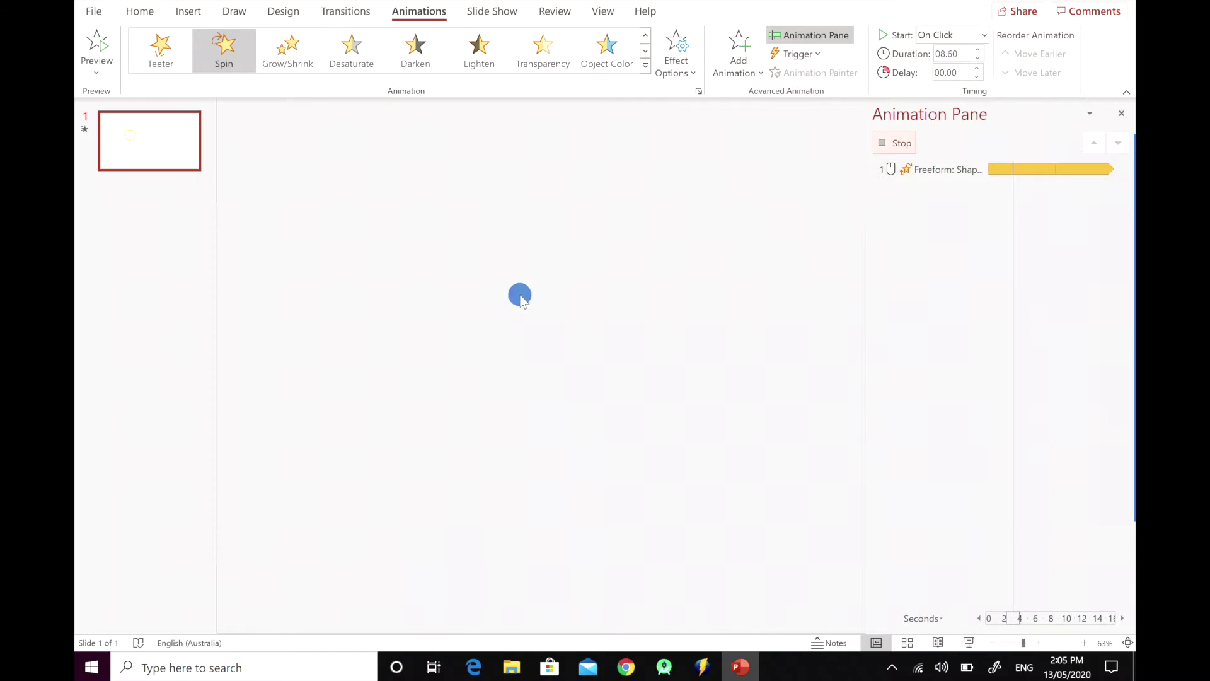
Draw a circle about 1.76 cm high and 1.69 cm wide in the middle of the gear
left_click(184, 12)
left_click(322, 50)
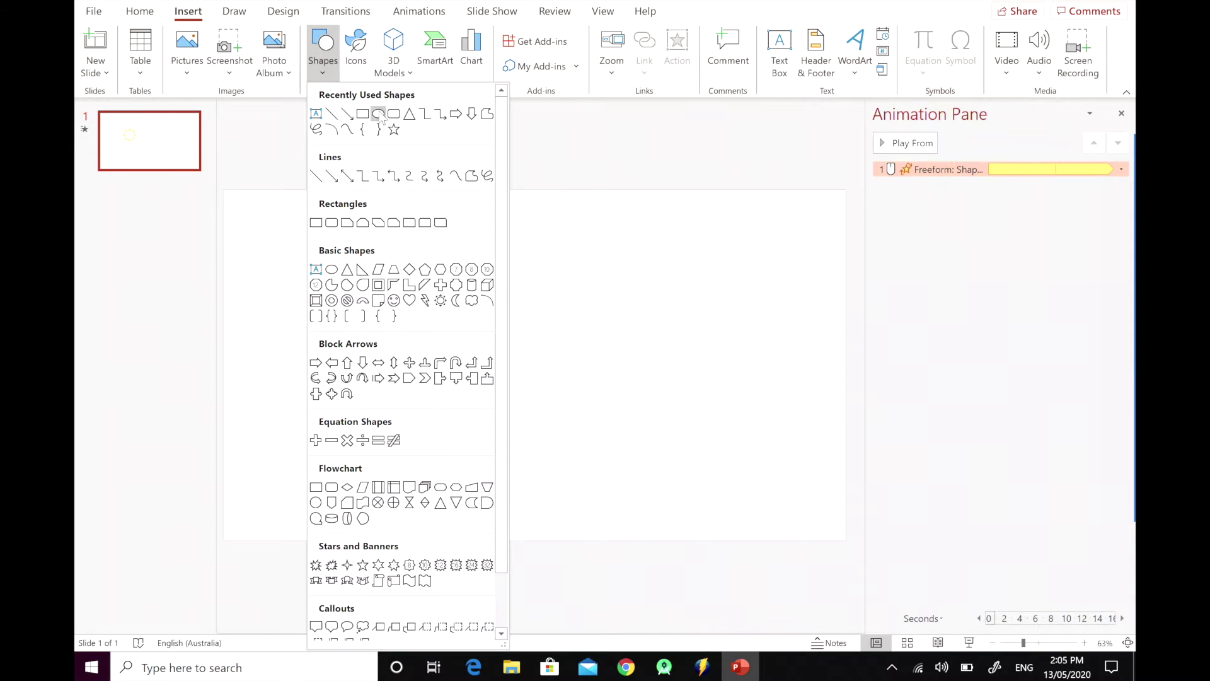
left_click(379, 113)
mouse_move(418, 316)
left_mouse_down()
mouse_move(386, 349)
mouse_move(412, 322)
left_mouse_up()
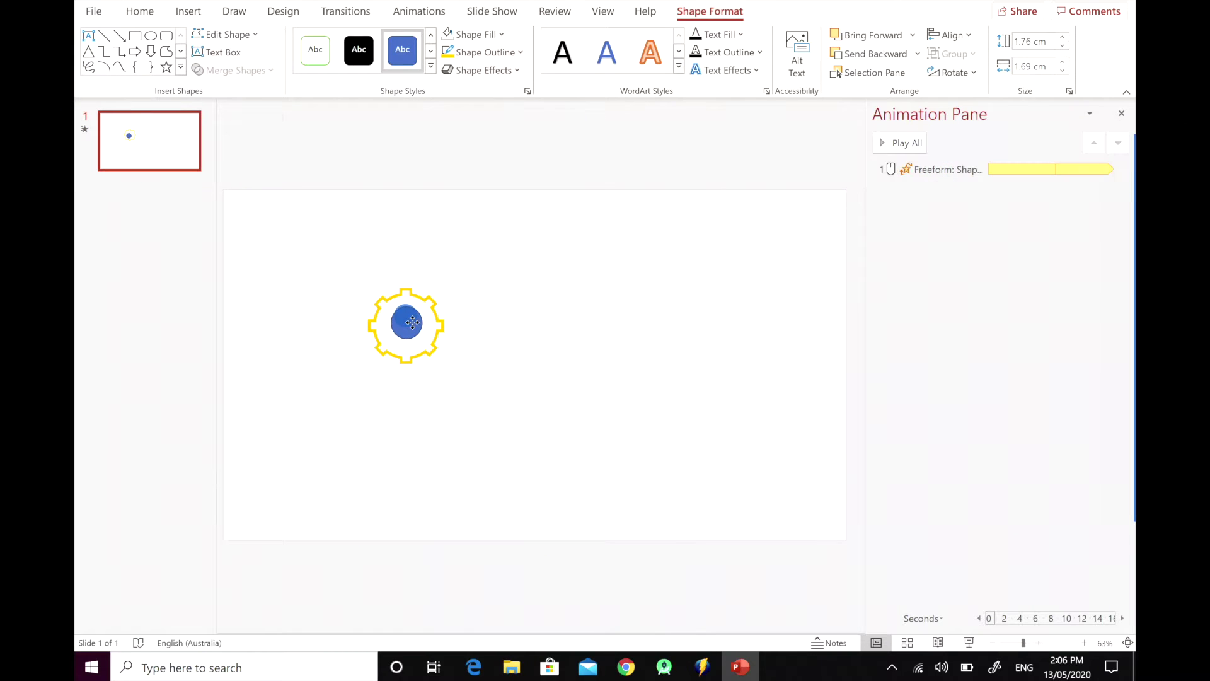
Set the inner circle's height and width to 2 cm each and remove its outline
left_click_drag(549, 247, 292, 436)
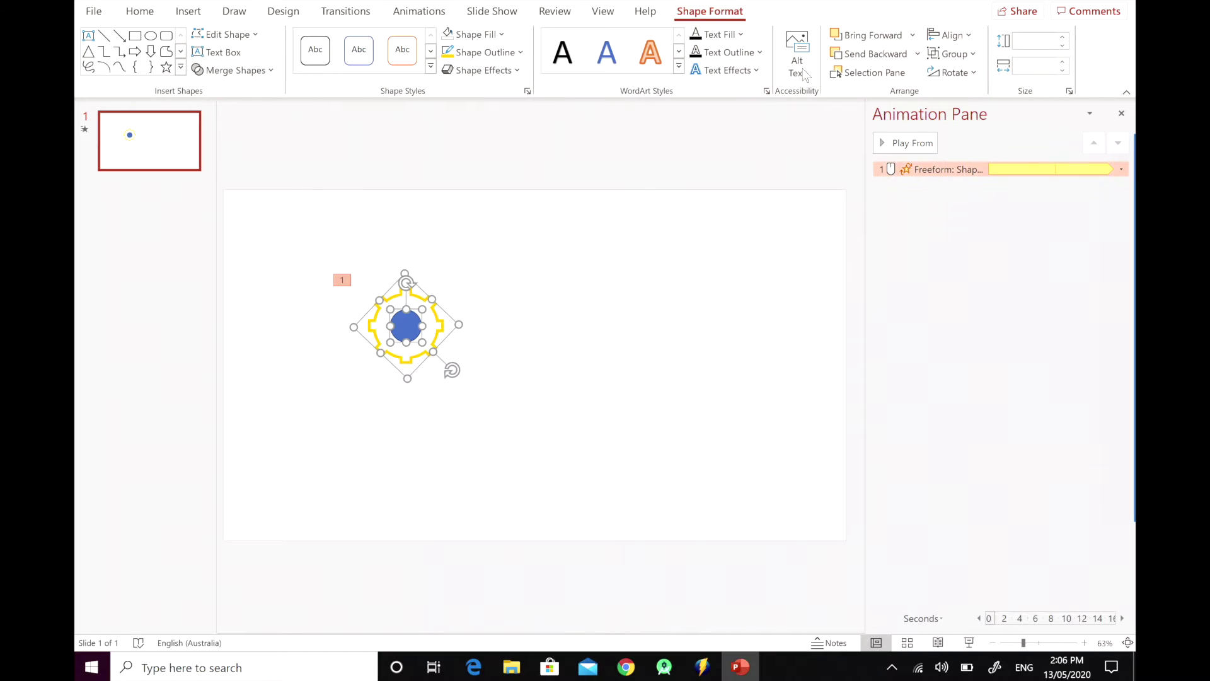
left_click(557, 290)
left_click(404, 331)
left_click(1049, 42)
type("2")
left_click(1035, 65)
type("2")
key("Return")
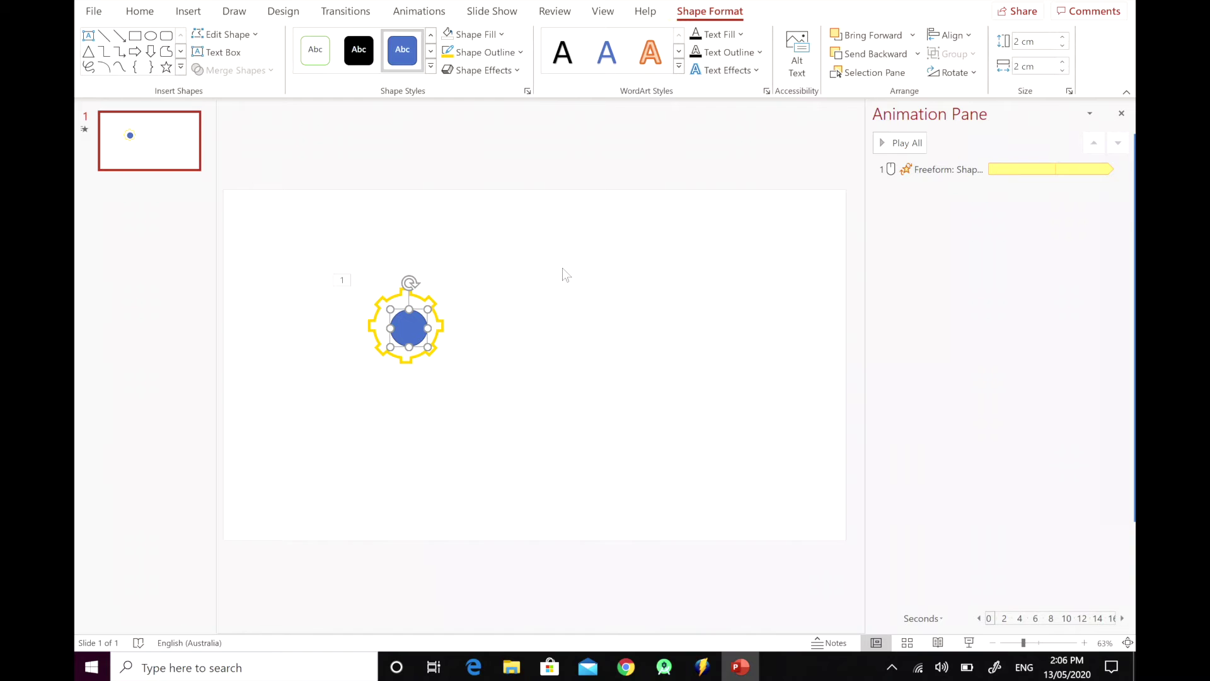
left_click(493, 52)
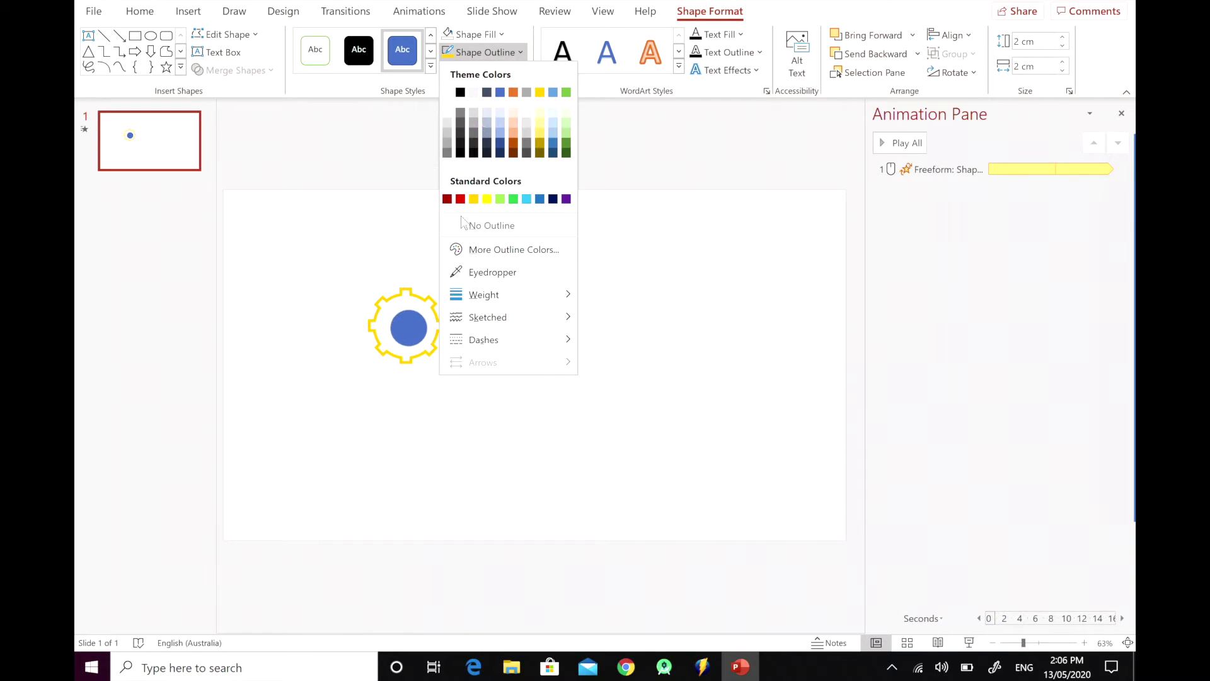
left_click(466, 238)
Centre the blue inner circle horizontally on the slide
key("ctrl+a")
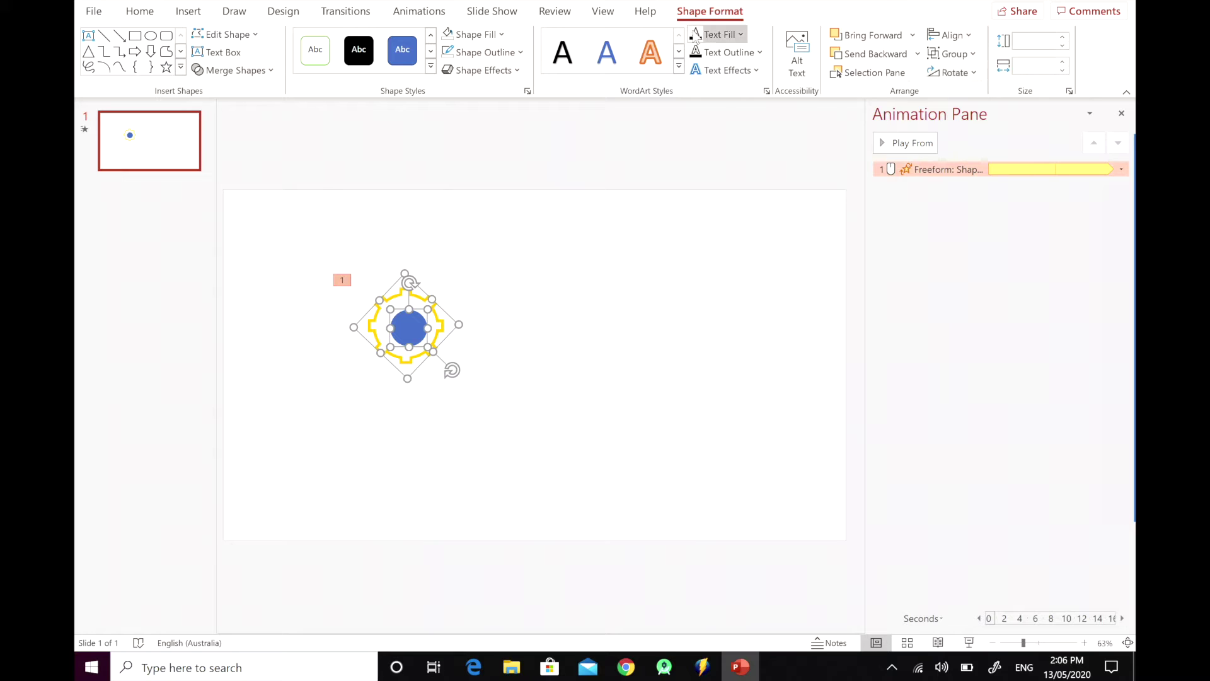
left_click(600, 223)
left_click(409, 327)
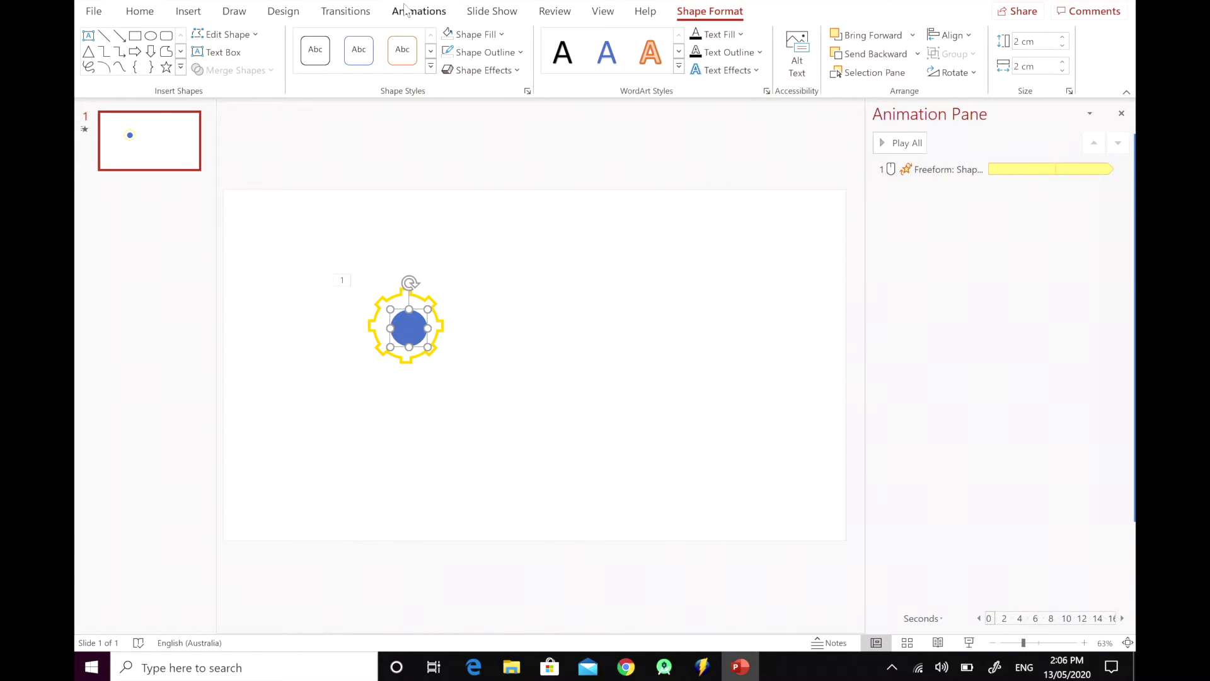
left_click(135, 11)
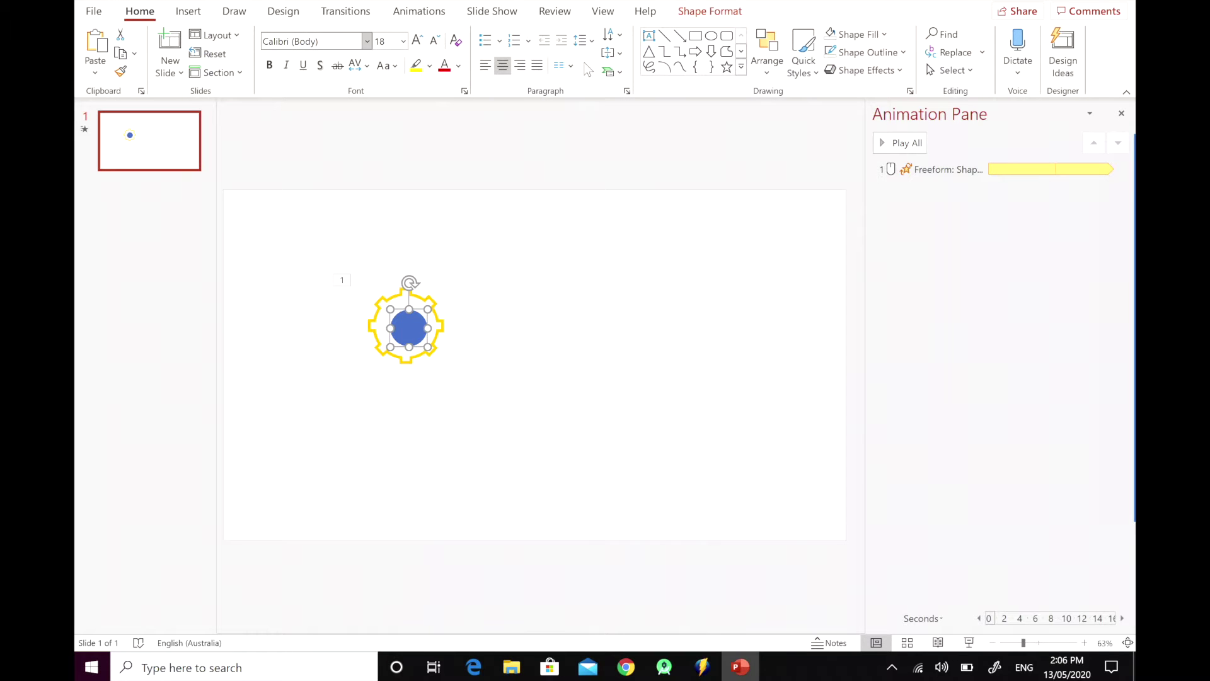
left_click(765, 63)
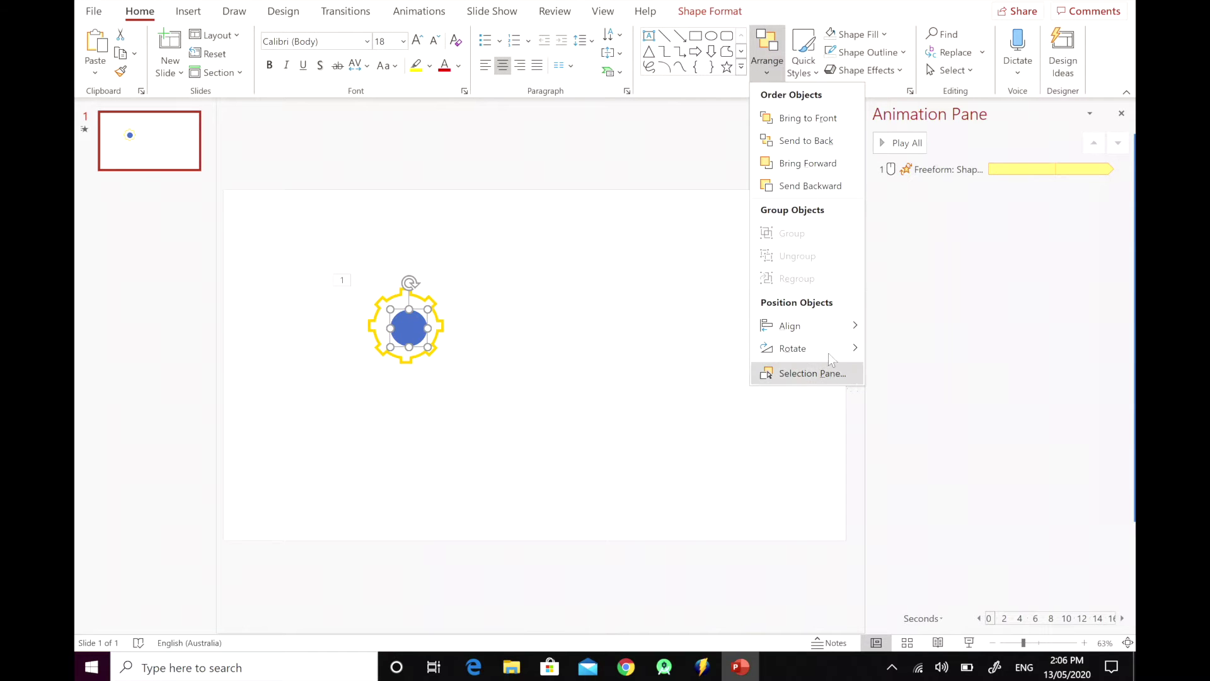
mouse_move(831, 328)
left_click(892, 347)
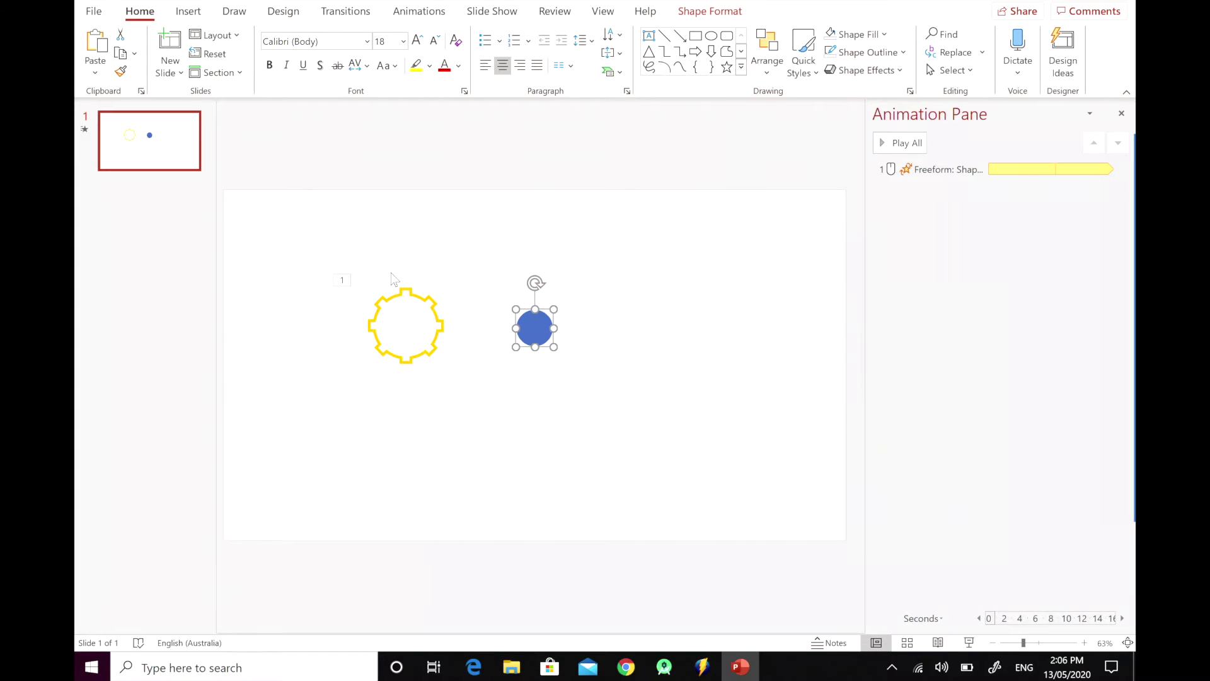
Centre the gear outline horizontally on the slide so it surrounds the circle
left_click(431, 301)
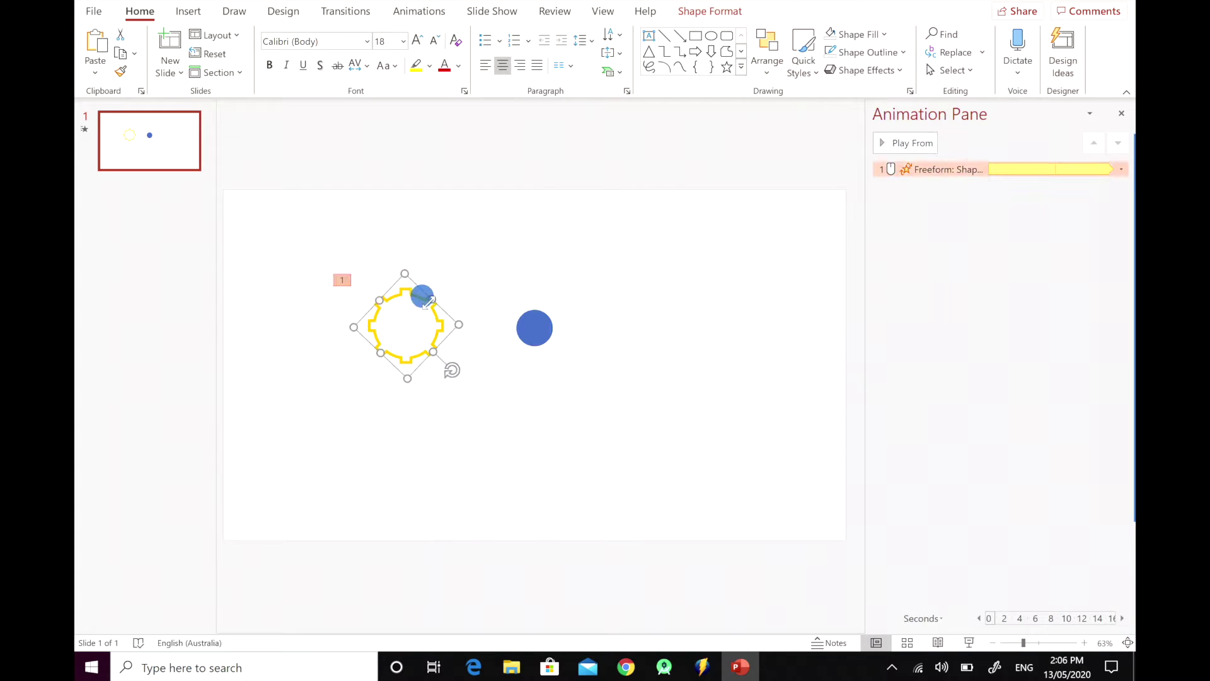
left_click(780, 62)
mouse_move(812, 321)
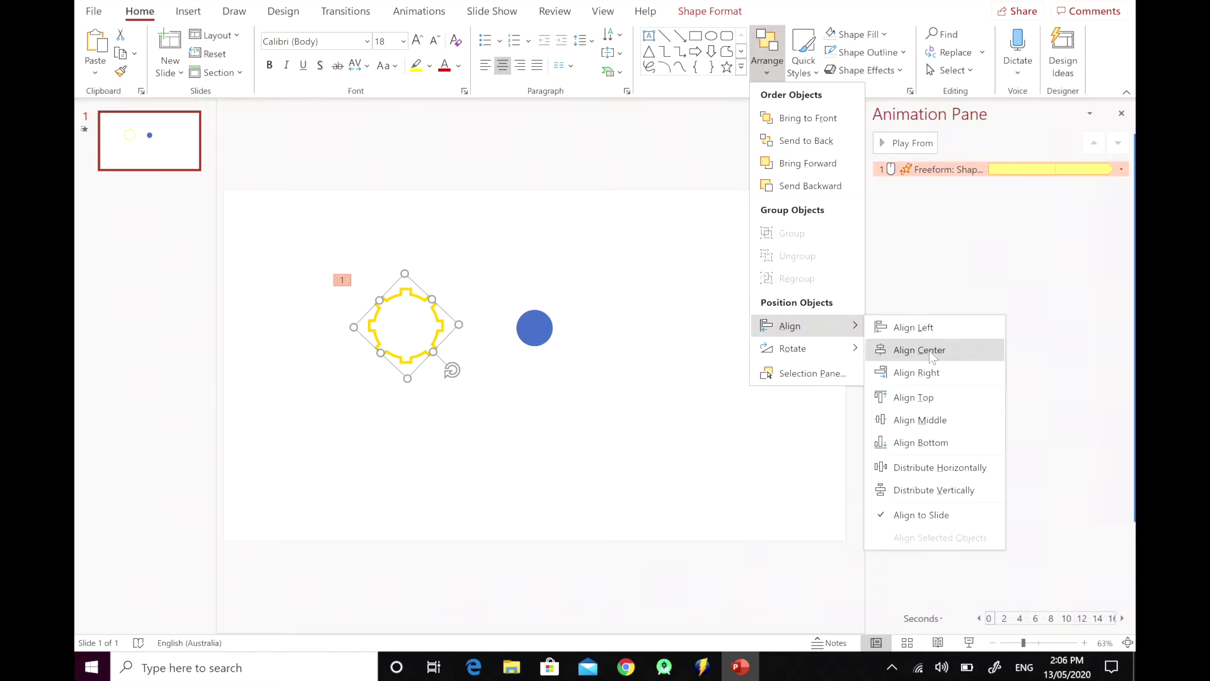
left_click(930, 352)
left_click(694, 294)
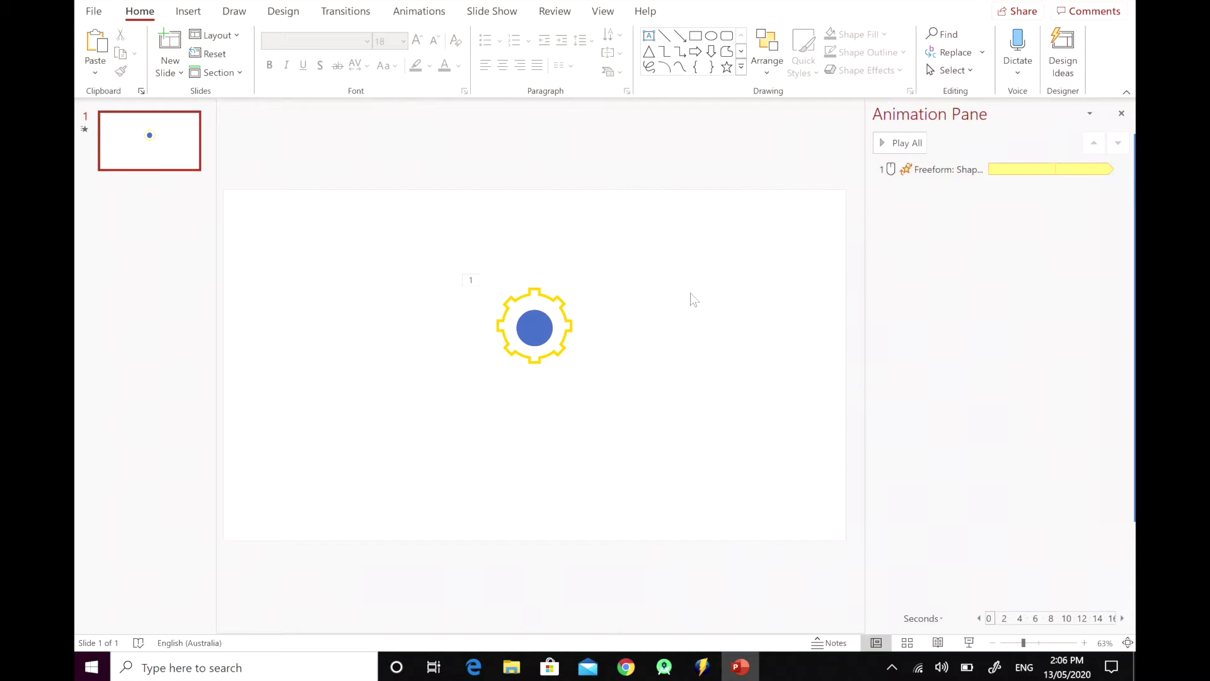
Align the gear and inner circle to each other both horizontally by centre and vertically by middle
key("ctrl+a")
left_click(774, 62)
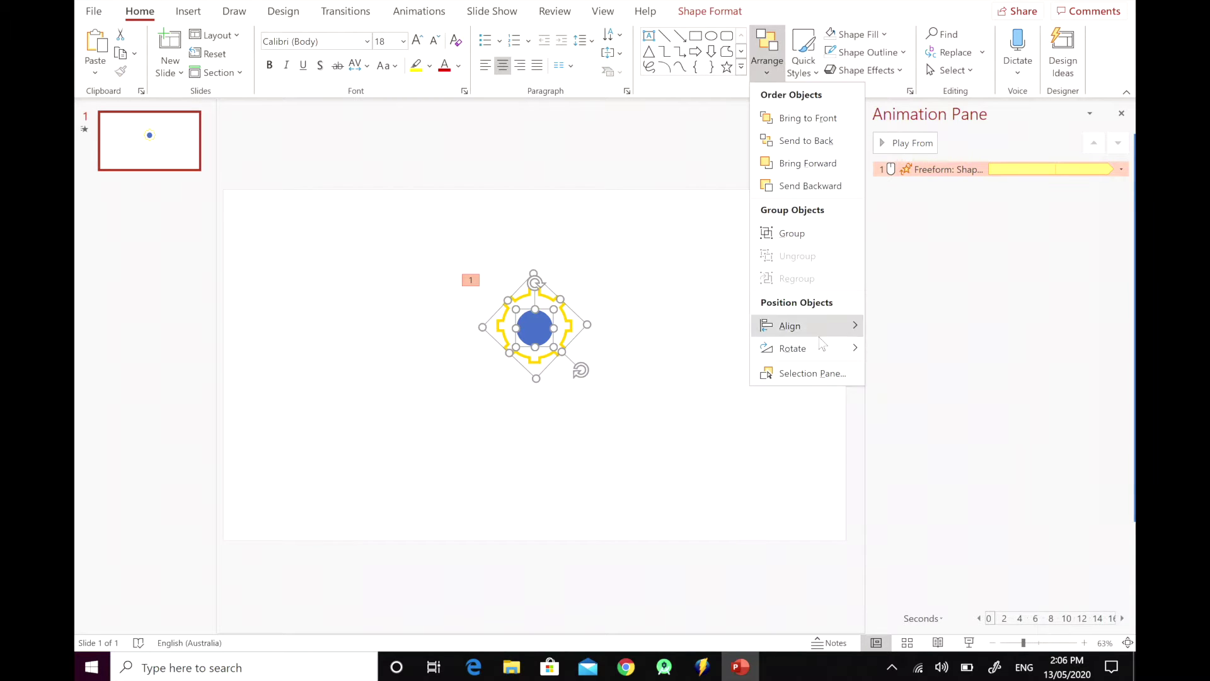
mouse_move(825, 324)
left_click(935, 350)
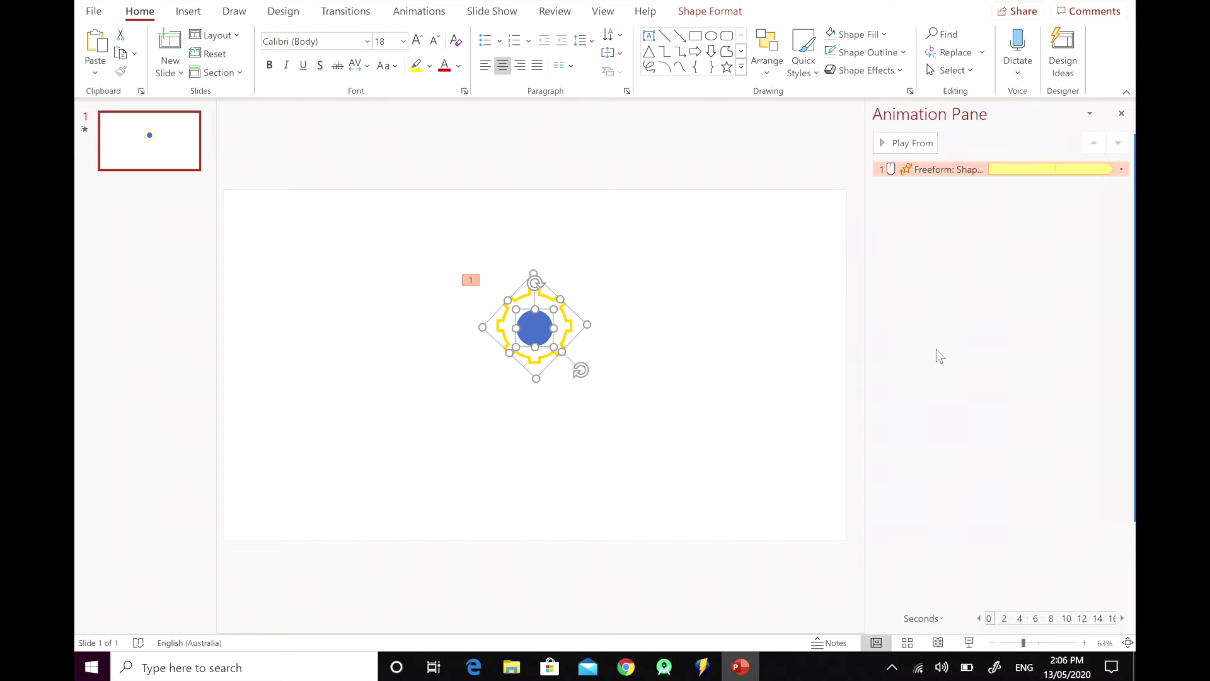
left_click(605, 234)
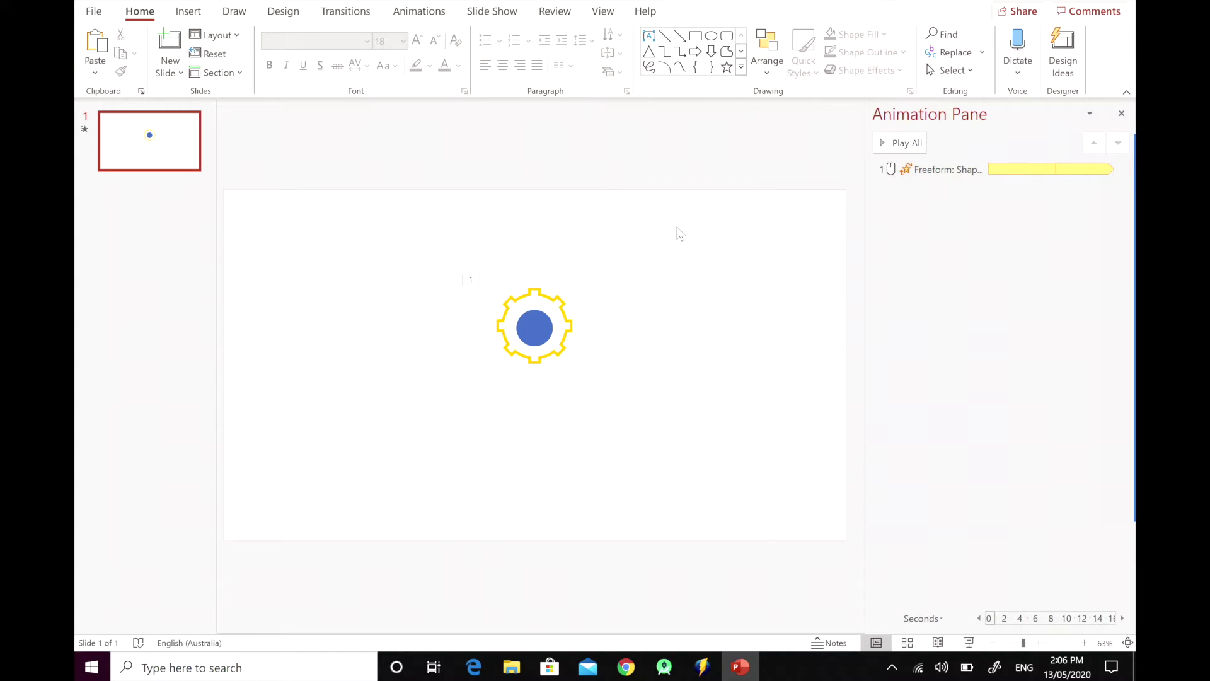
key("ctrl+a")
left_click(767, 50)
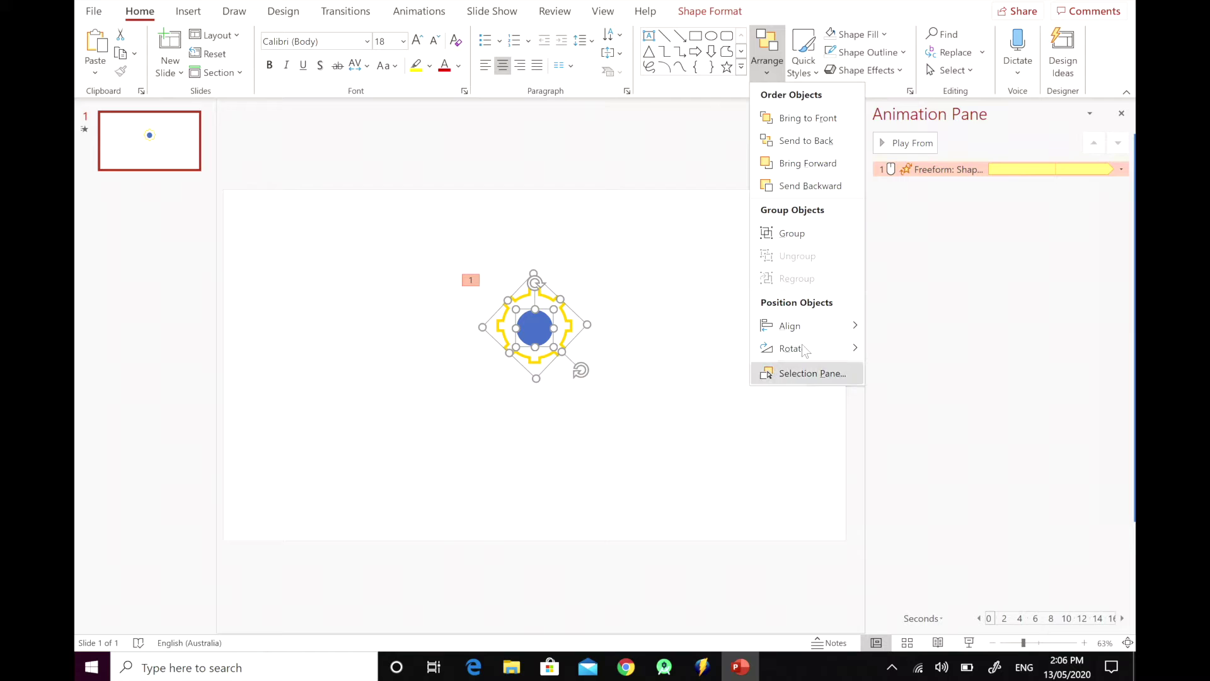
left_click(927, 412)
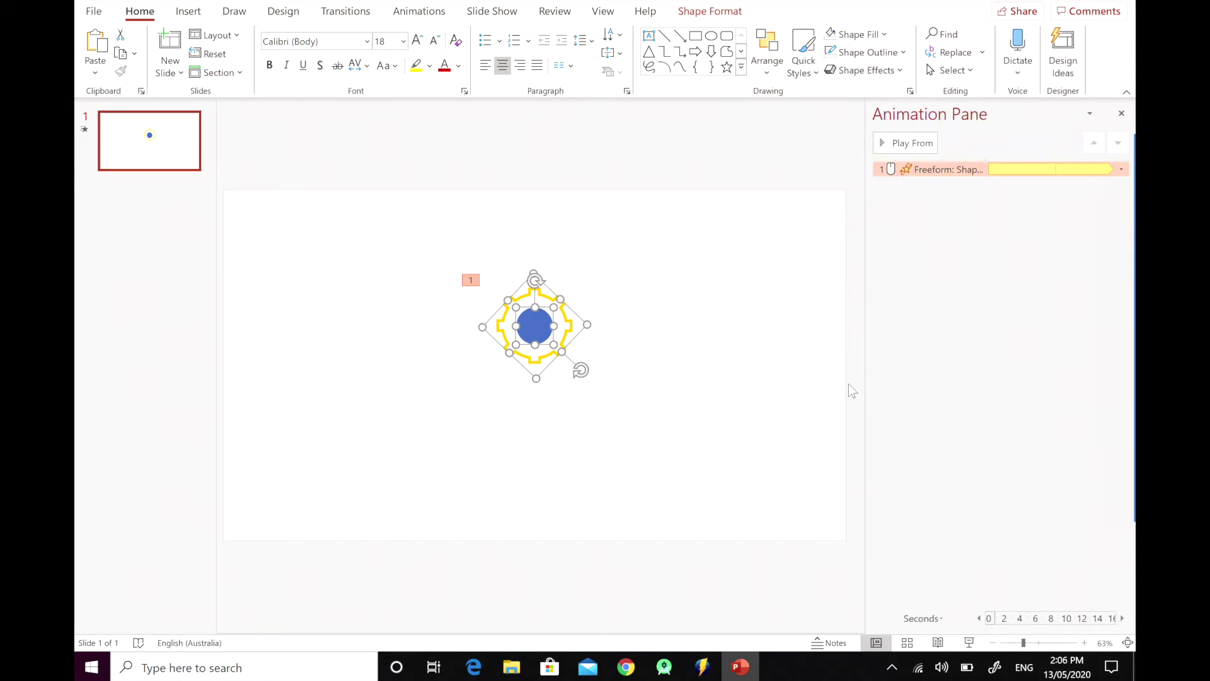
left_click(677, 327)
Move the gear and inner circle together to the left part of the slide
key("ctrl+a")
left_click_drag(526, 322, 354, 310)
left_click(424, 308)
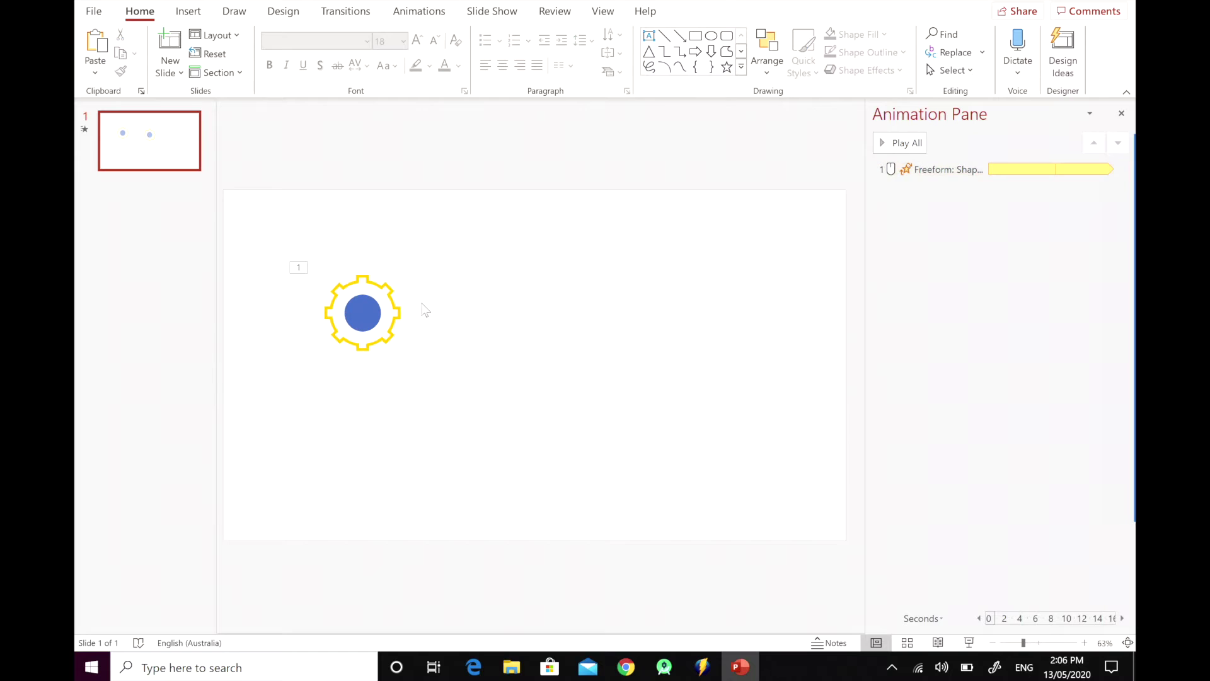
Fill the inner circle with the standard gold colour that matches the gear outline
left_click(363, 307)
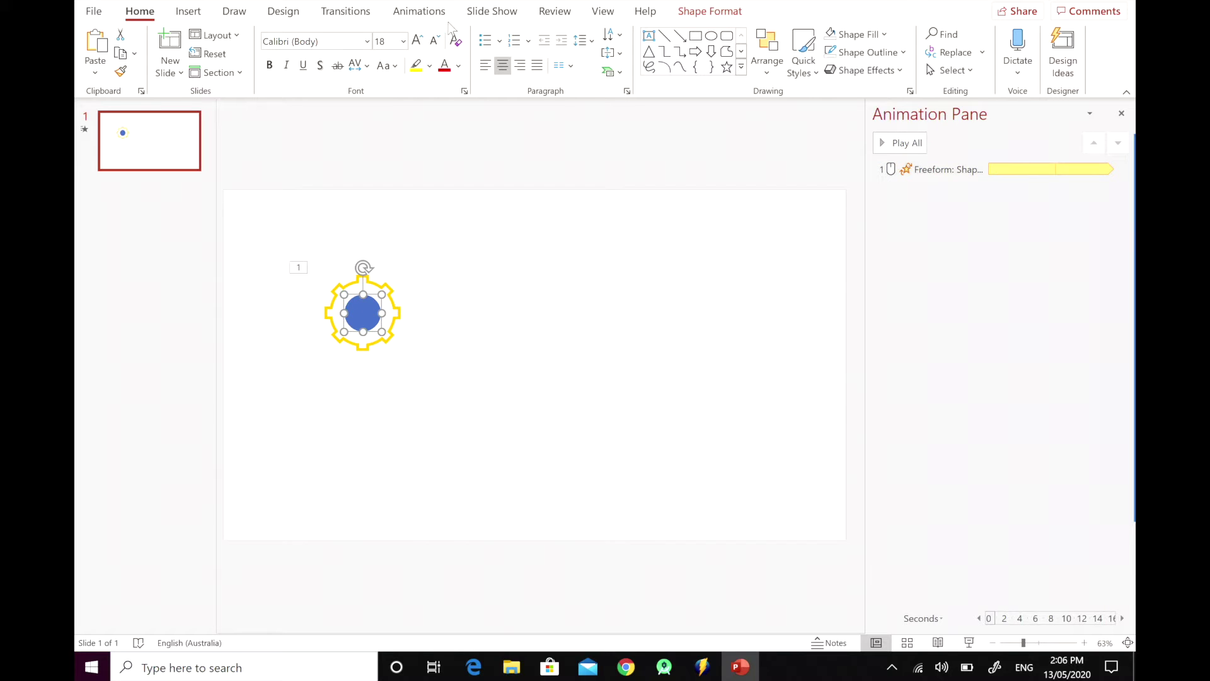
left_click(709, 12)
left_click(483, 37)
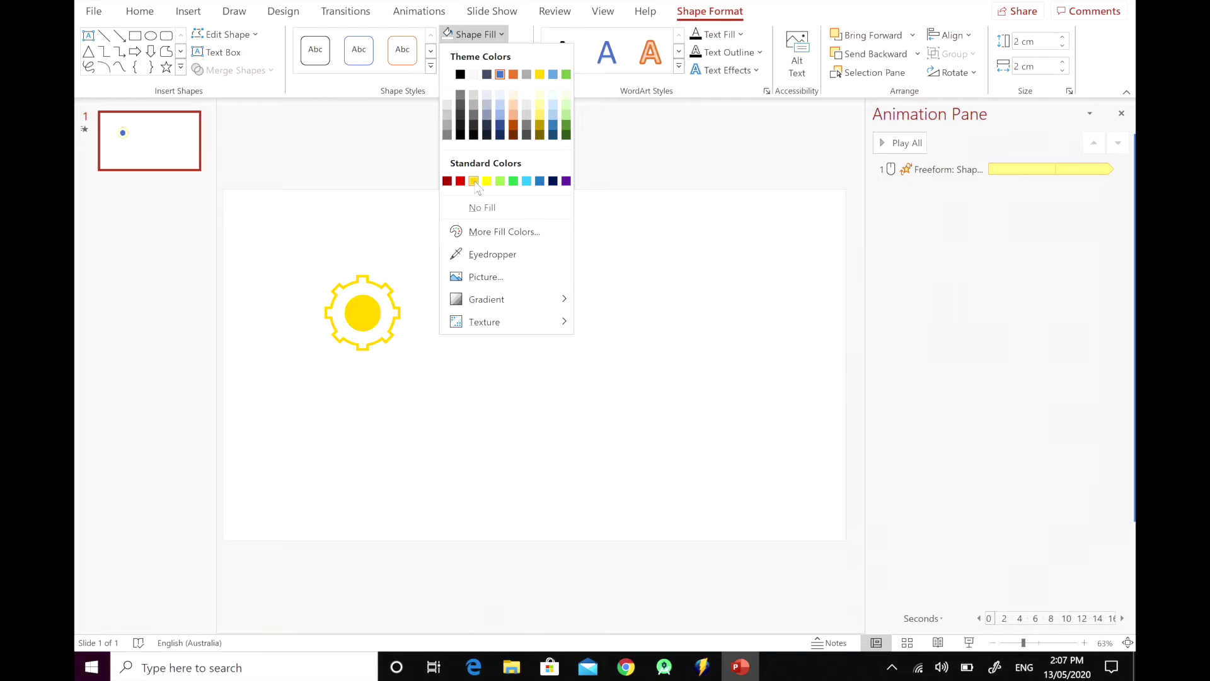
left_click(474, 183)
left_click(501, 331)
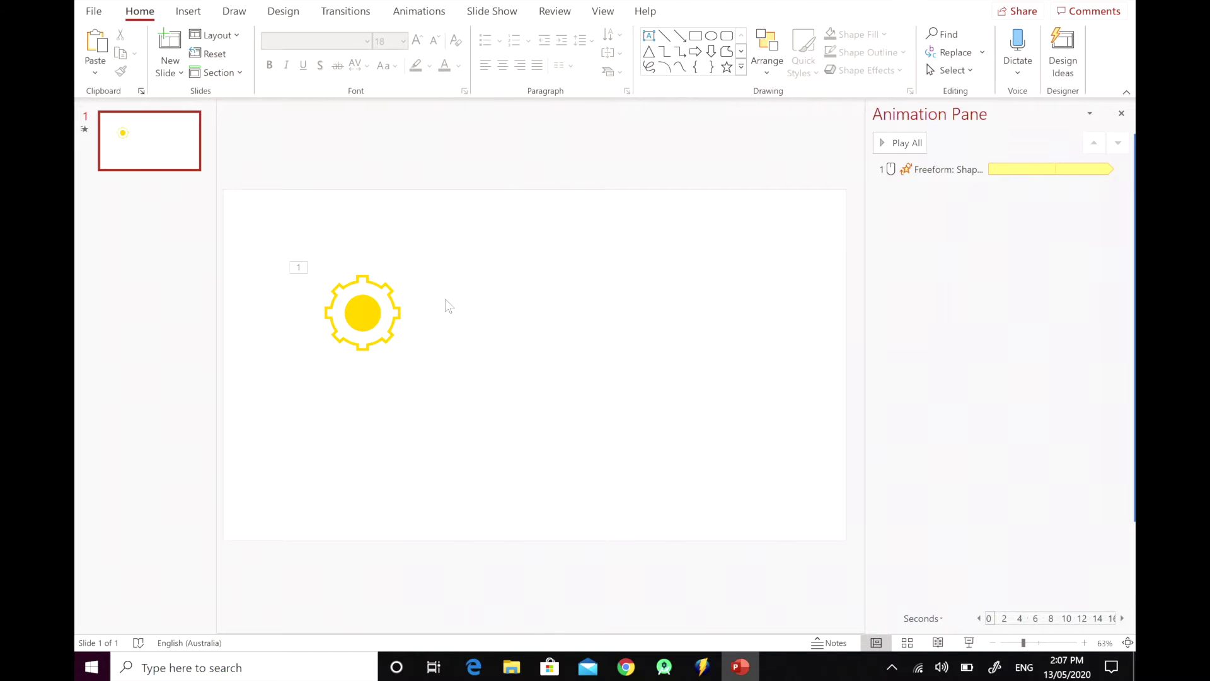
Move the gear and its inner circle together into the slide's upper-left area
key("ctrl+a")
left_click(466, 268)
key("ctrl+a")
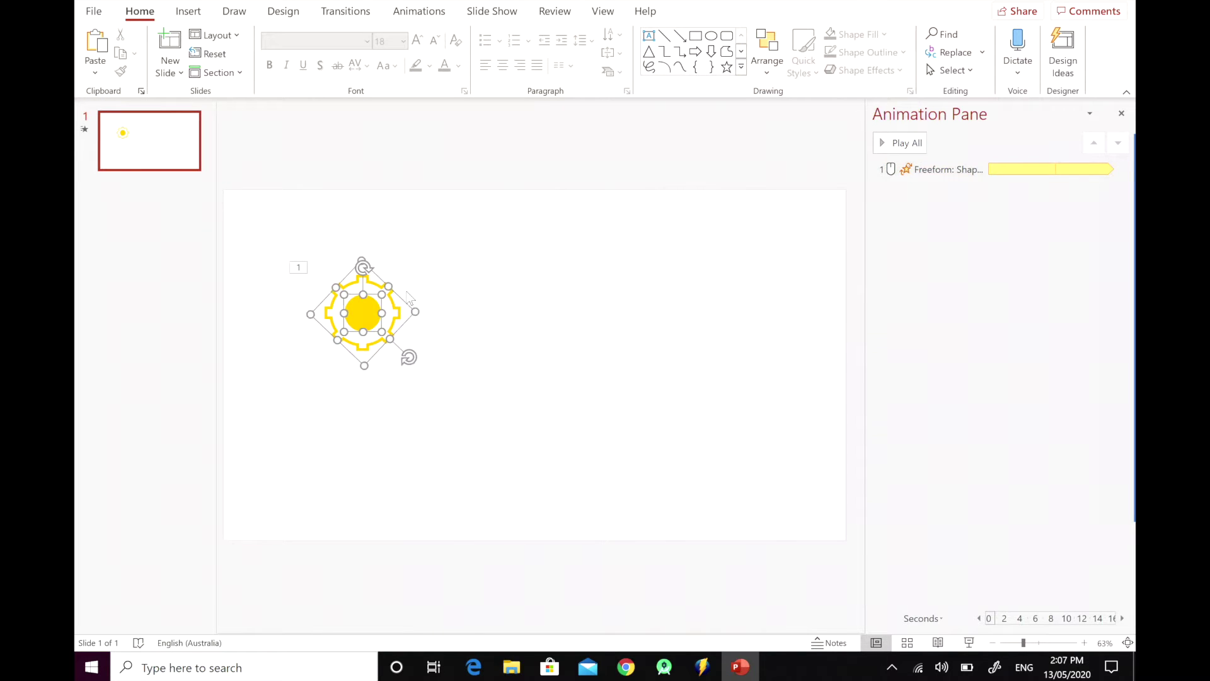
left_click_drag(361, 312, 291, 288)
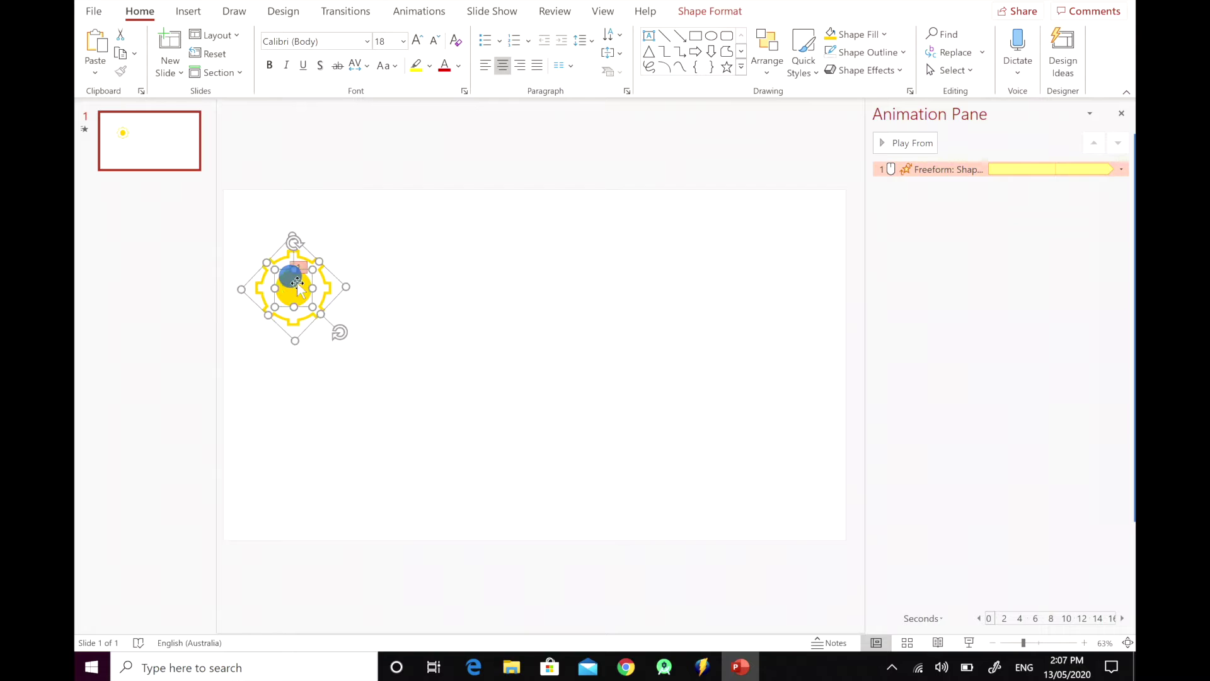
left_click(355, 300)
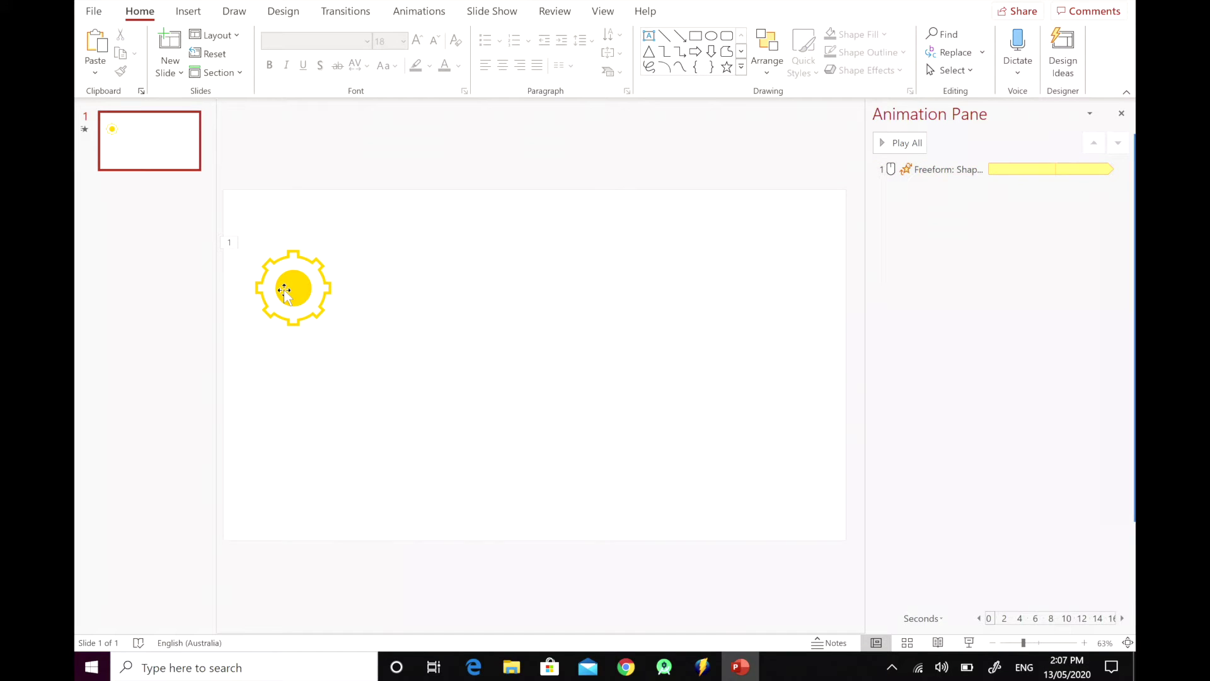
Duplicate the gear with its inner circle and place the copy against the original's right side, slightly higher, with the teeth meeting
key("ctrl+a")
left_click(441, 286)
key("ctrl+a")
key("ctrl+c")
key("ctrl+v")
left_click_drag(305, 301, 370, 275)
left_click(478, 224)
Change the copied gear's Spin direction to Counterclockwise
left_click(390, 248)
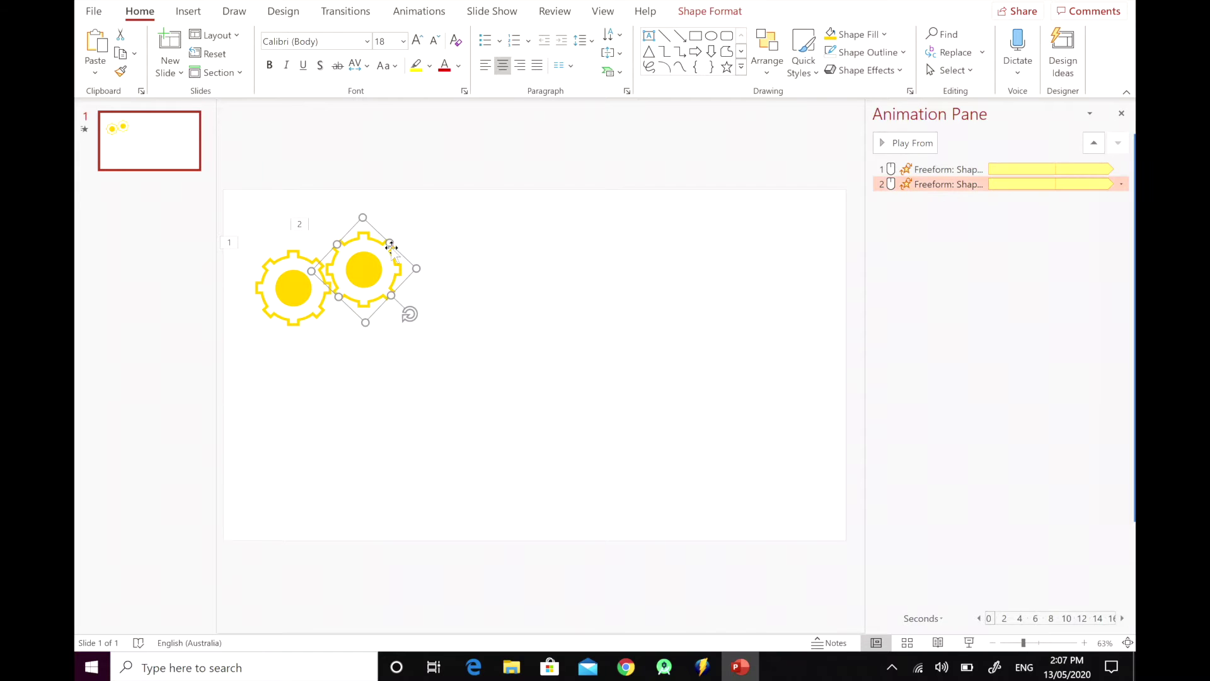
left_click(420, 11)
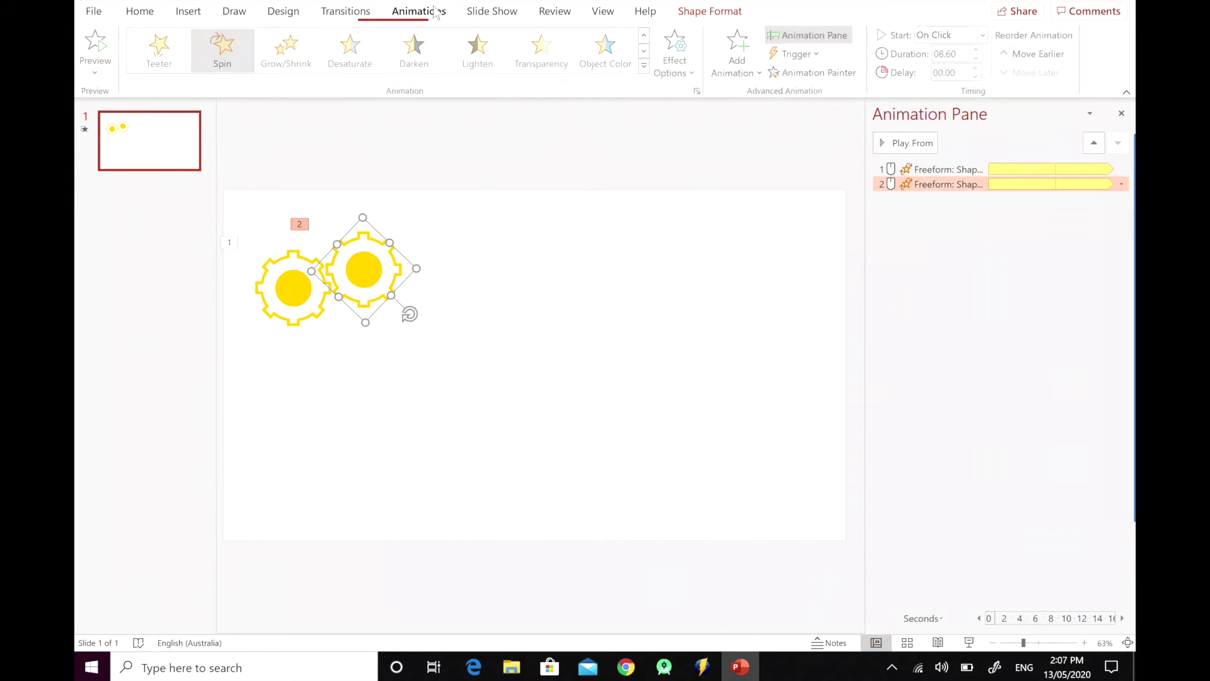
left_click(676, 54)
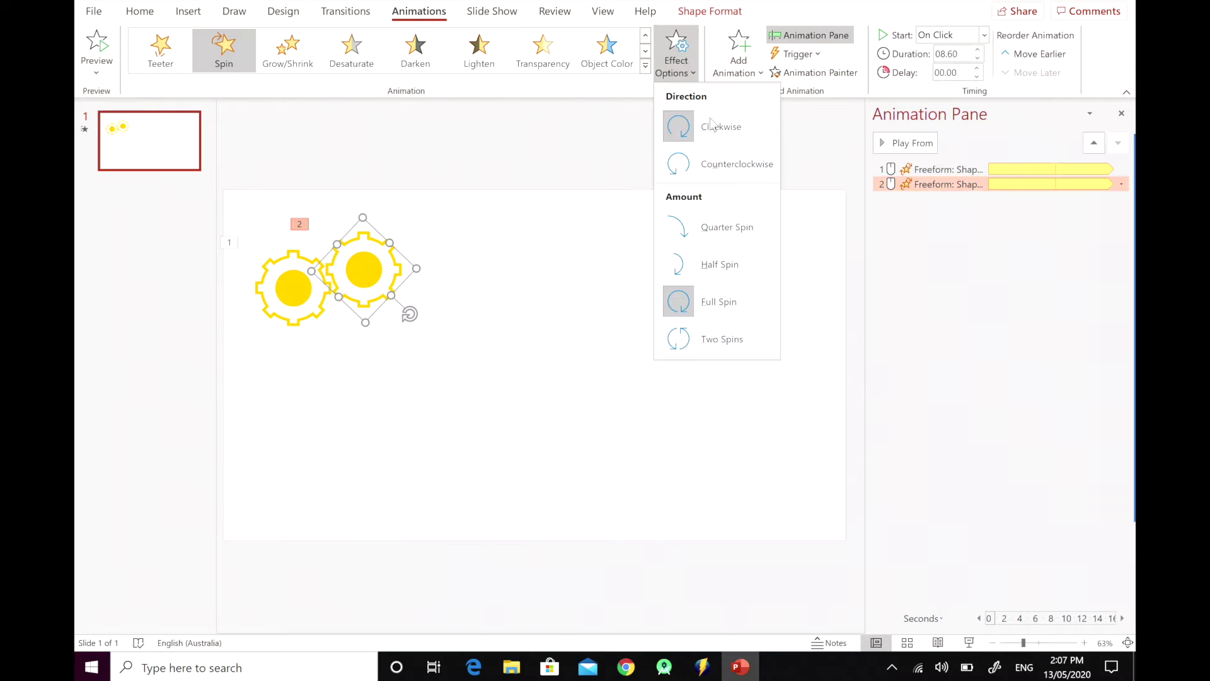
left_click(718, 157)
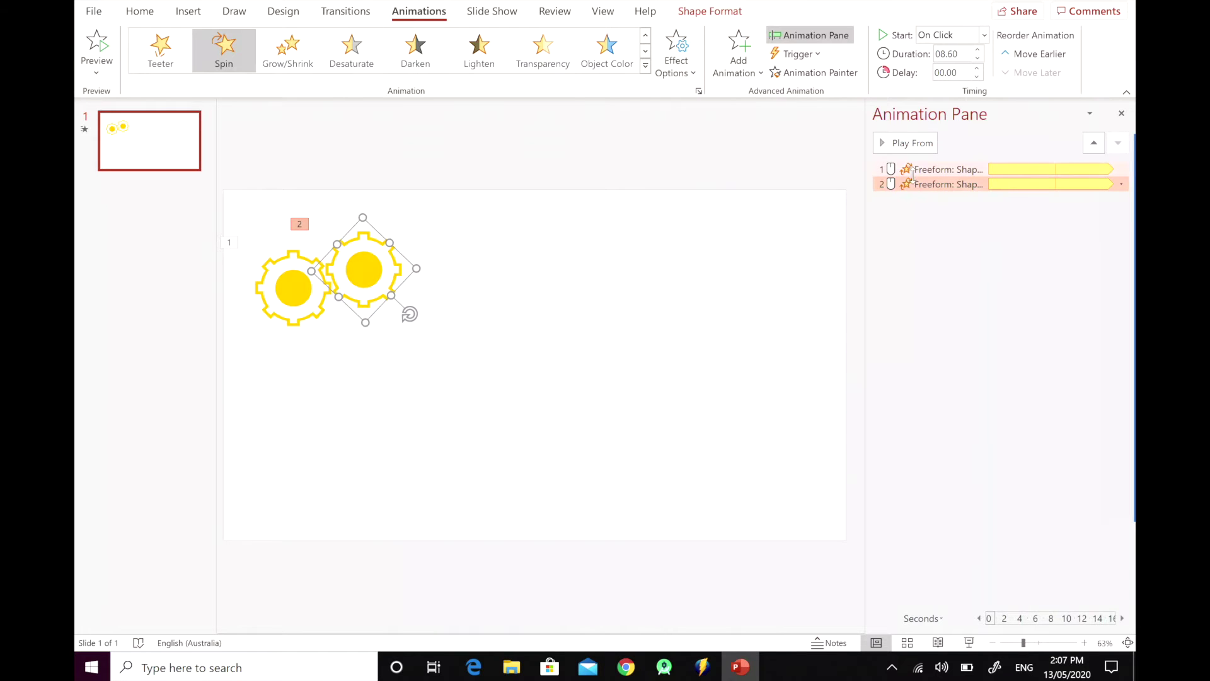
Set the copied gear's Spin animation to start With Previous and preview both gears turning
left_click(1121, 183)
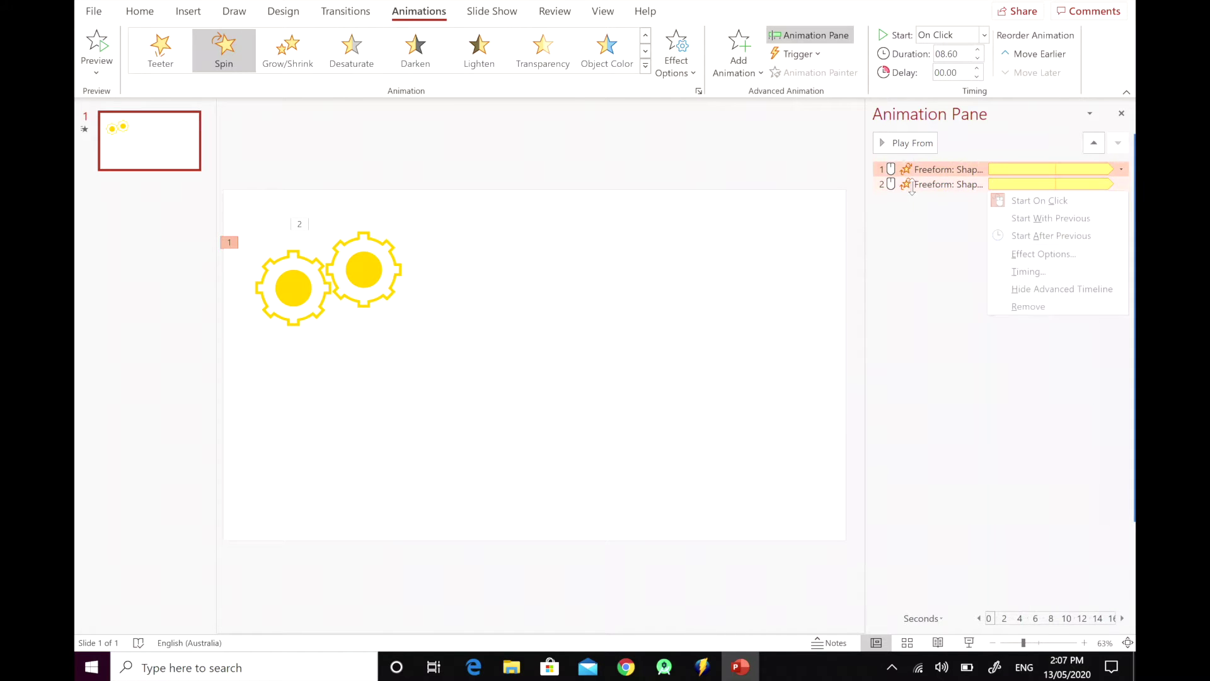
left_click(1033, 235)
left_click(1121, 184)
left_click(1021, 217)
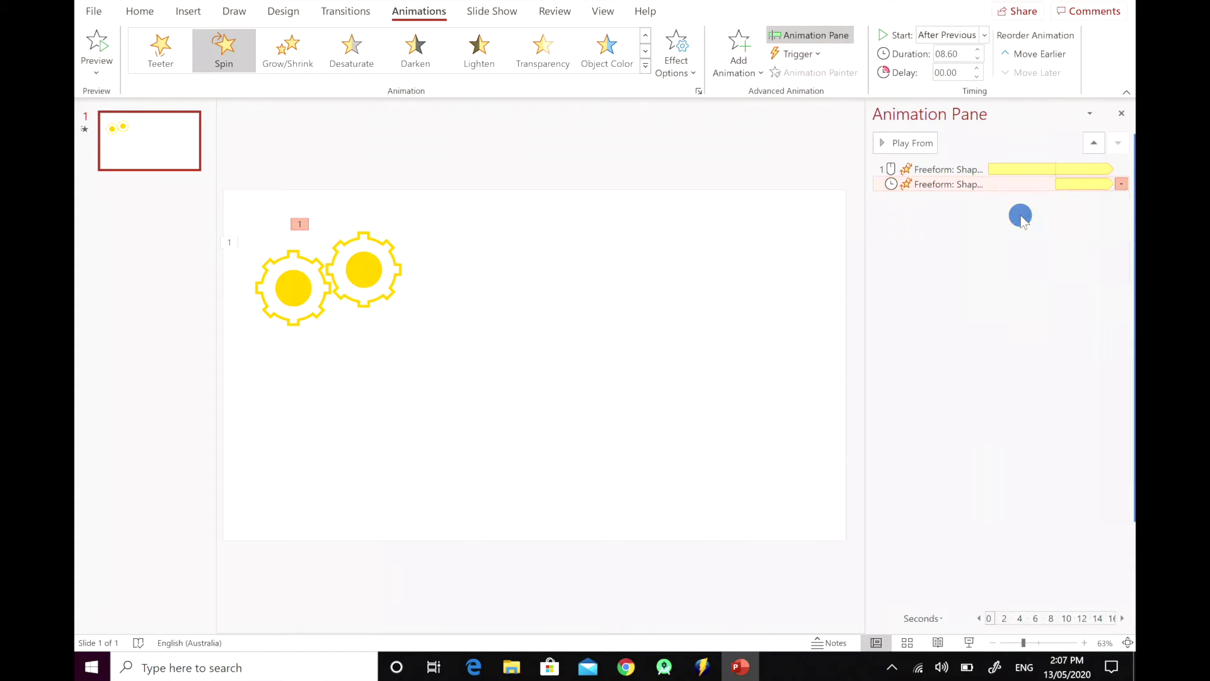
left_click(920, 165)
left_click(909, 143)
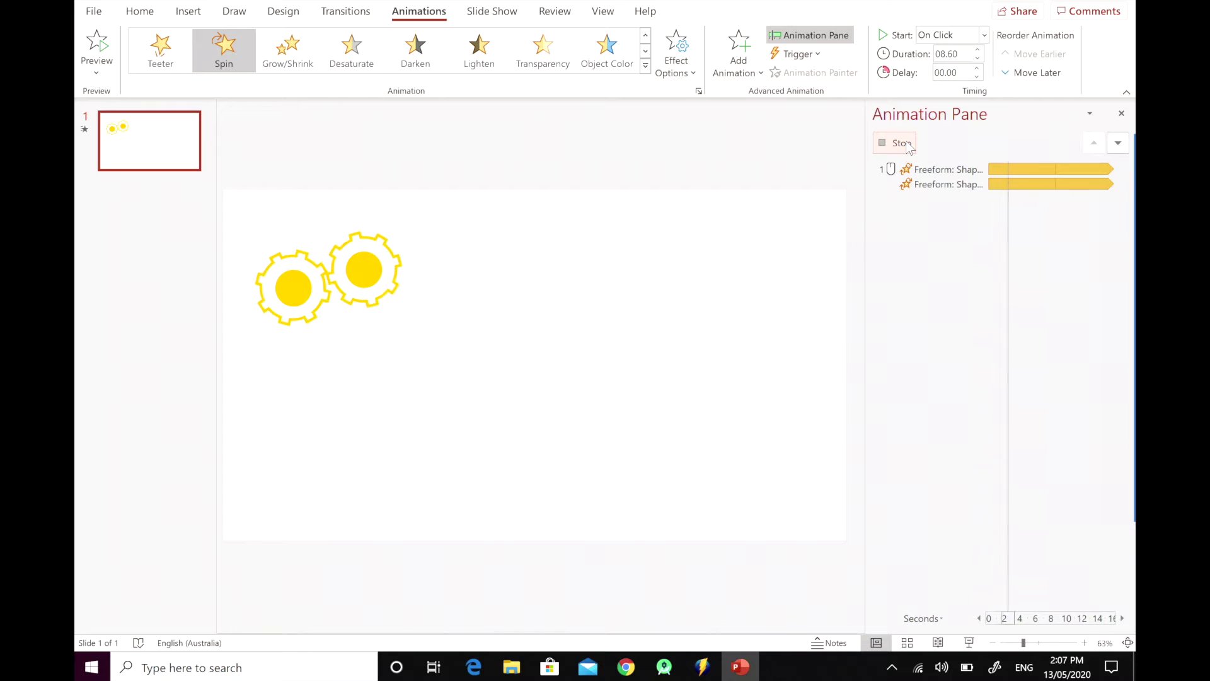
left_click(509, 288)
Draw a straight line about 3.83 cm wide and 1 cm high joining the tops of the two inner circles
left_click(179, 10)
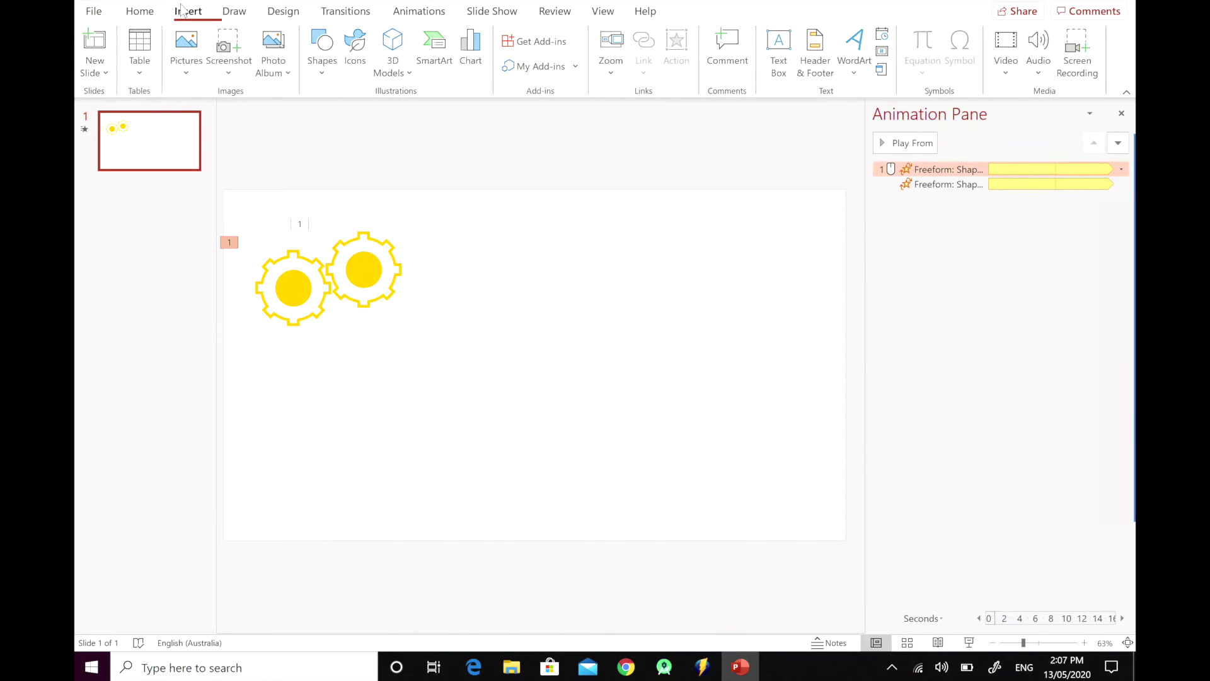
left_click(323, 50)
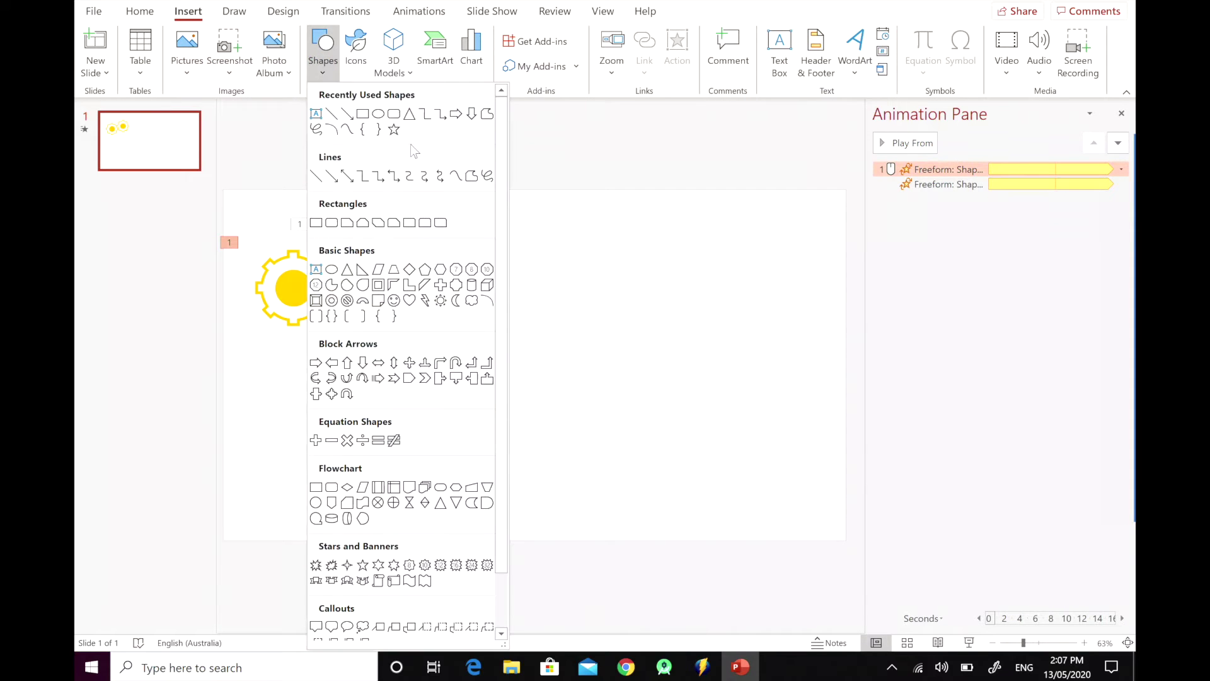
left_click(334, 113)
left_click_drag(291, 270, 357, 250)
left_click_drag(363, 252, 364, 251)
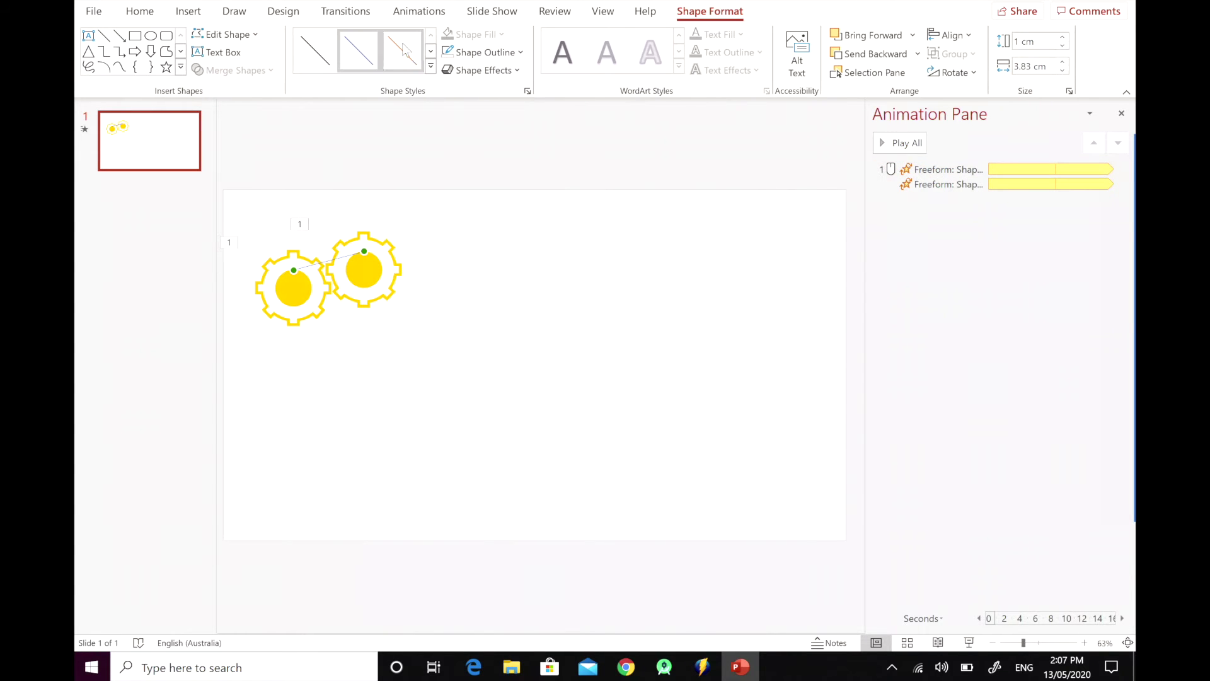
left_click(513, 265)
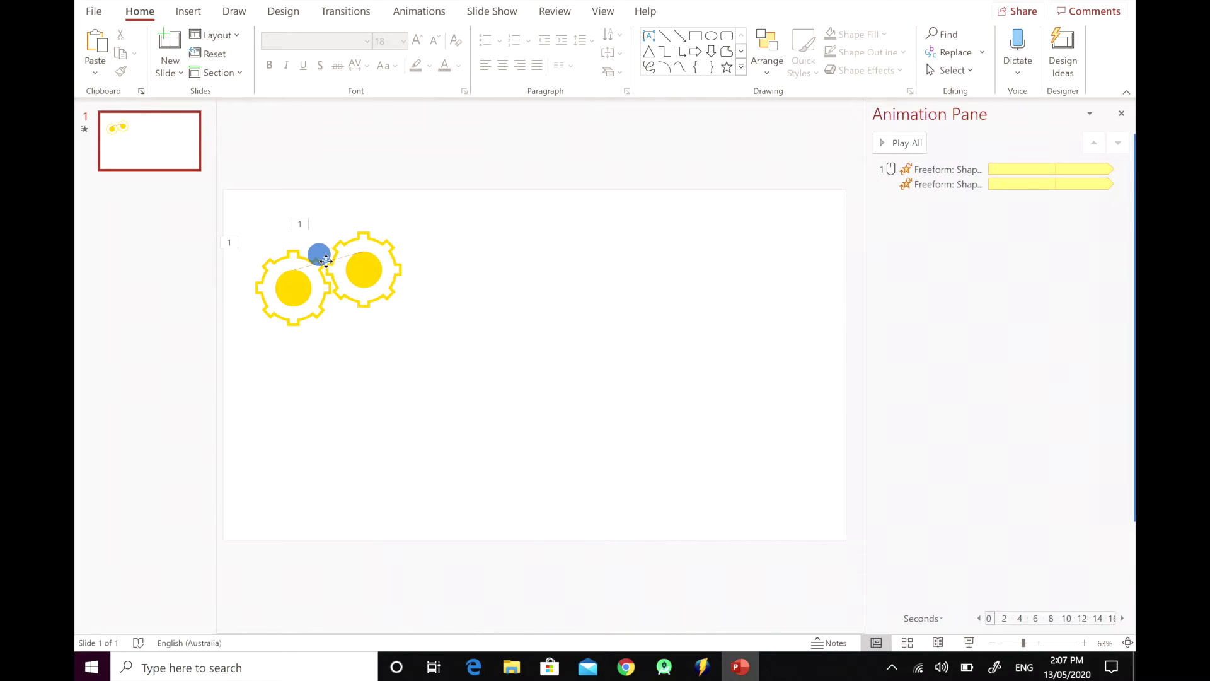
Duplicate the connecting line and place the copy below it, near the bottoms of the inner circles
left_click(326, 261)
key("ctrl+v")
left_click_drag(330, 273, 327, 295)
left_click(610, 285)
Adjust the copied line's ends so it joins the bottoms of the two inner circles
left_click(366, 286)
left_click(369, 285)
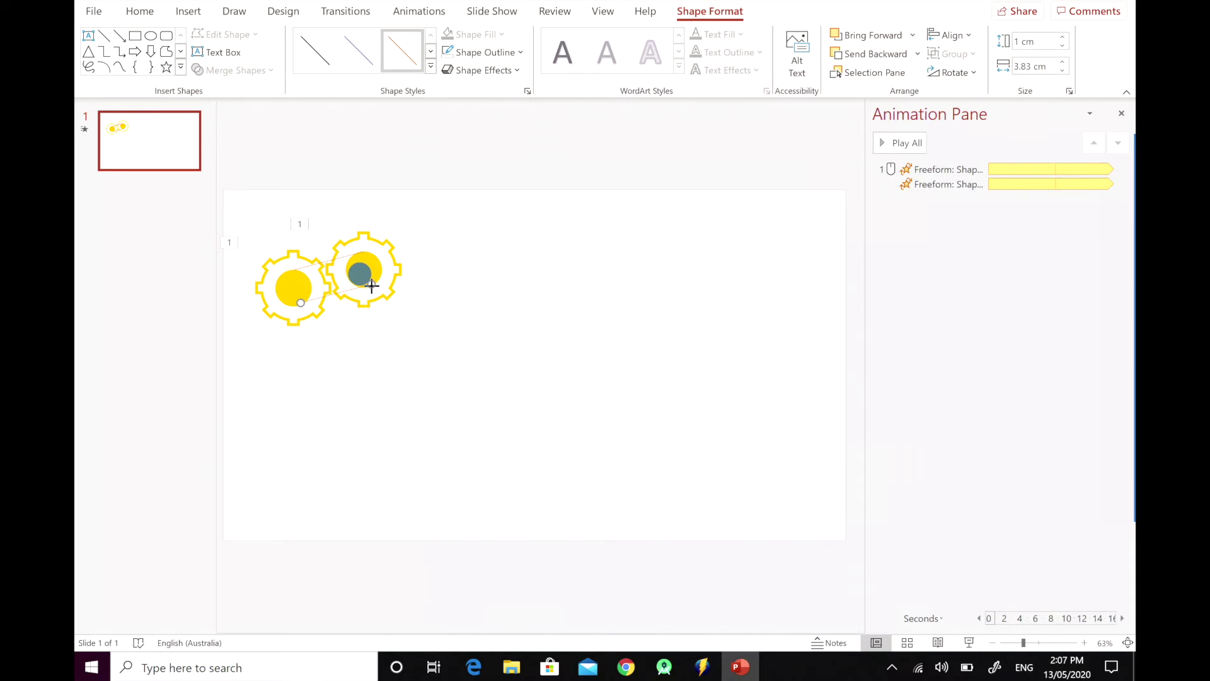
left_click_drag(376, 284, 377, 283)
left_click_drag(298, 303, 293, 306)
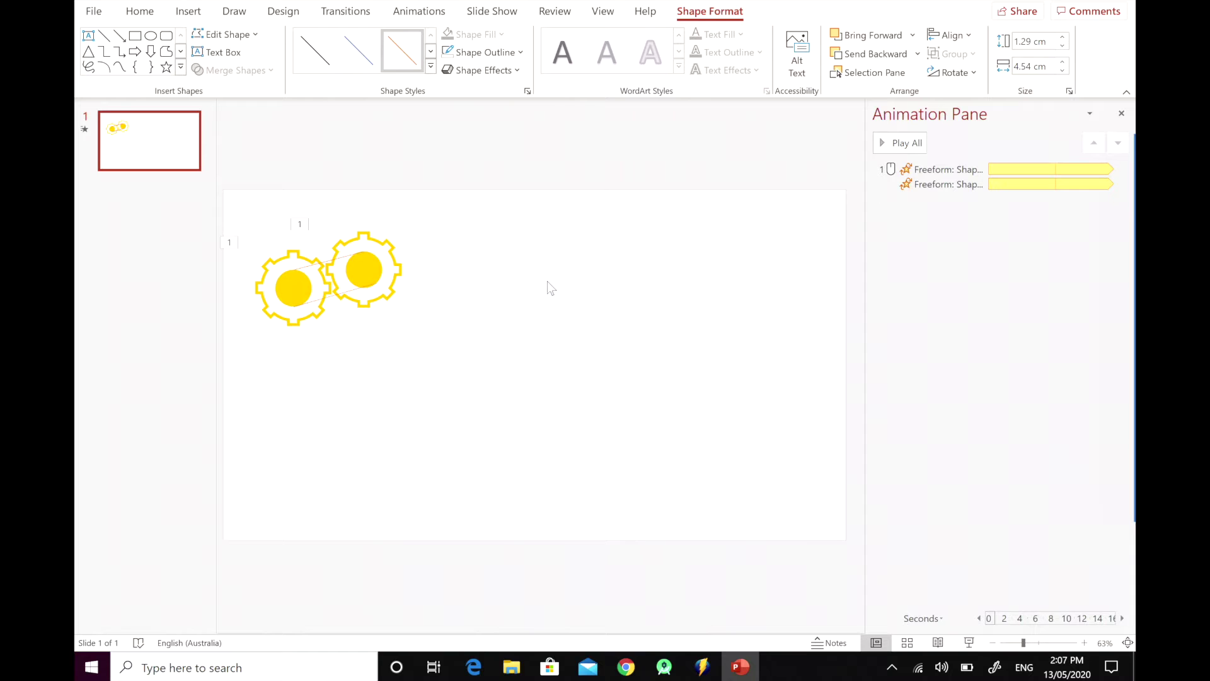
left_click(496, 278)
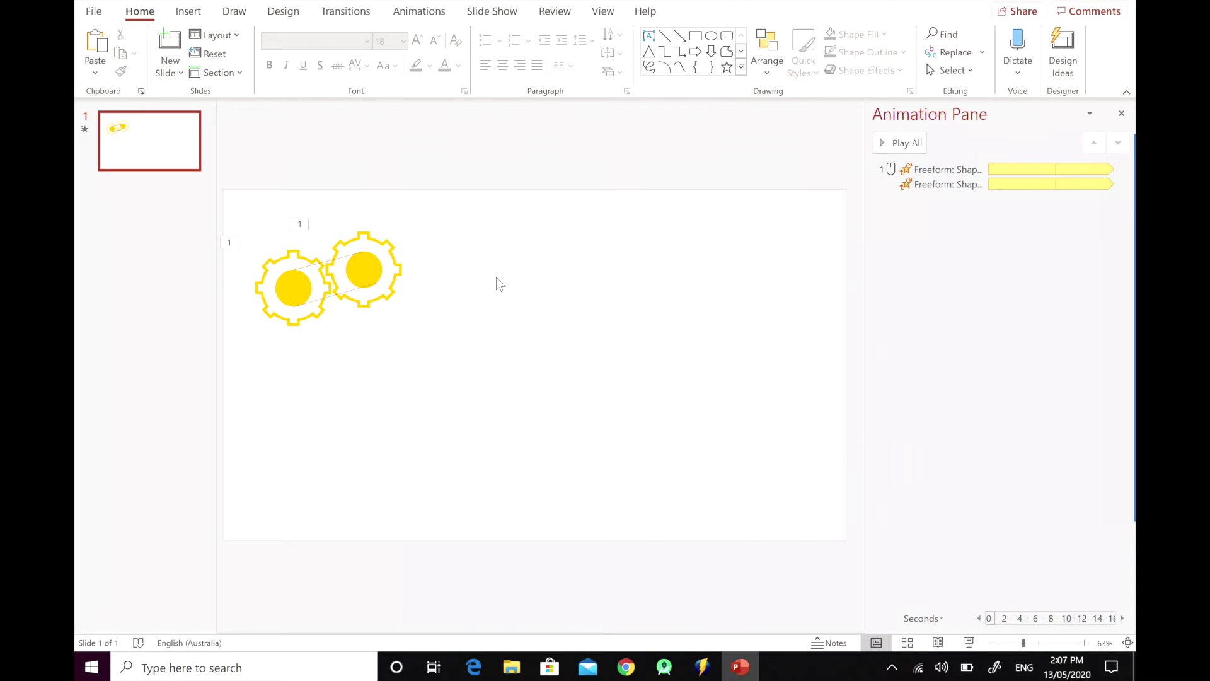
Draw a flat-topped rounded bulb body about 2.2 cm wide and 3 cm high in the empty area right of the gears
left_click(191, 12)
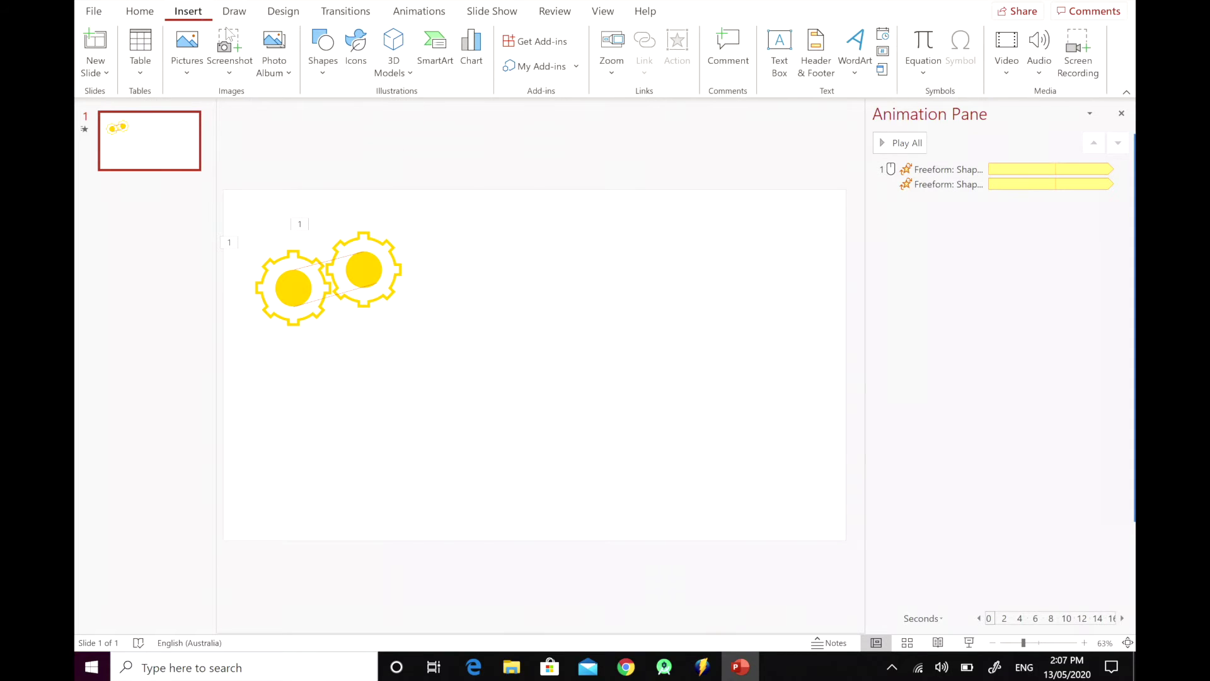
left_click(312, 74)
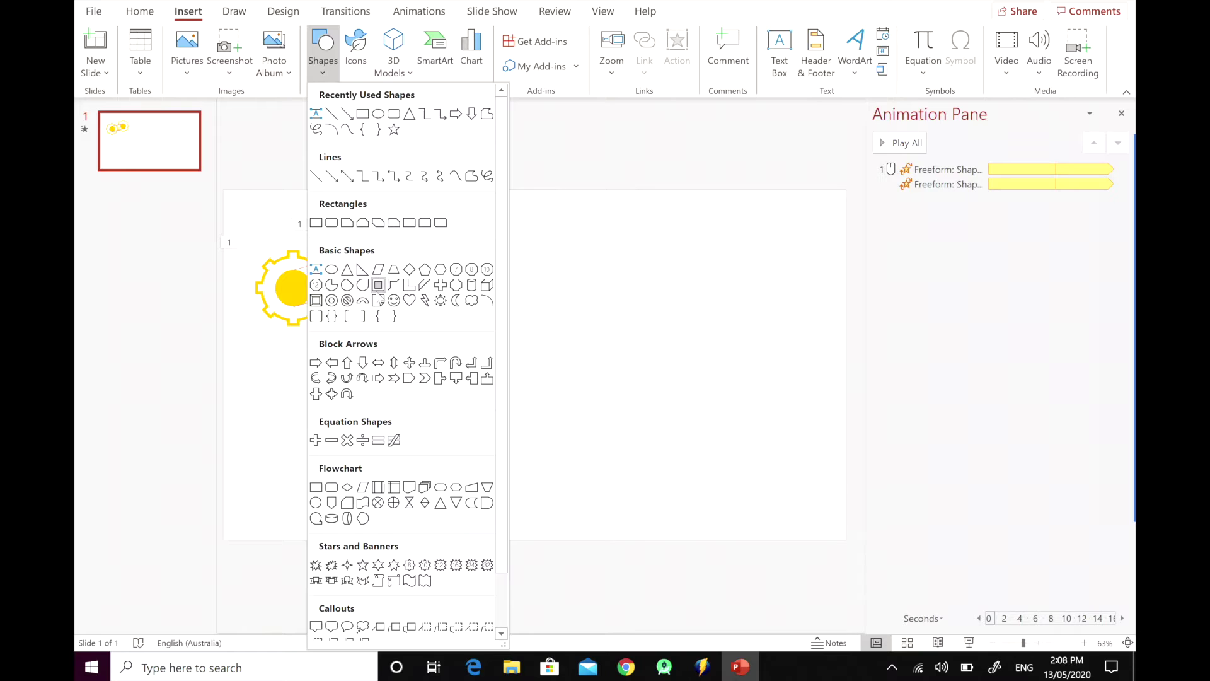
left_click(332, 270)
left_click_drag(562, 252, 540, 302)
left_click_drag(563, 243, 587, 301)
left_click_drag(588, 286, 582, 295)
left_click_drag(529, 266, 515, 283)
left_click(489, 52)
left_click(489, 241)
left_click_drag(569, 299, 577, 234)
Stack a short rectangular collar and two thin bars on the bulb body's flat top, duplicating the rectangle for the bars
left_click(151, 36)
left_click(564, 272)
left_click(604, 250)
left_click(569, 258)
key("ctrl+d")
left_click(505, 226)
left_click(569, 254)
key("ctrl+d")
Duplicate the bulb body, shrink the copy to about 1.1 by 0.9 cm and place it above the collar as a dome
left_click(561, 274)
key("ctrl+d")
left_click_drag(602, 245, 596, 237)
left_click_drag(527, 217, 561, 237)
left_click_drag(596, 246, 554, 243)
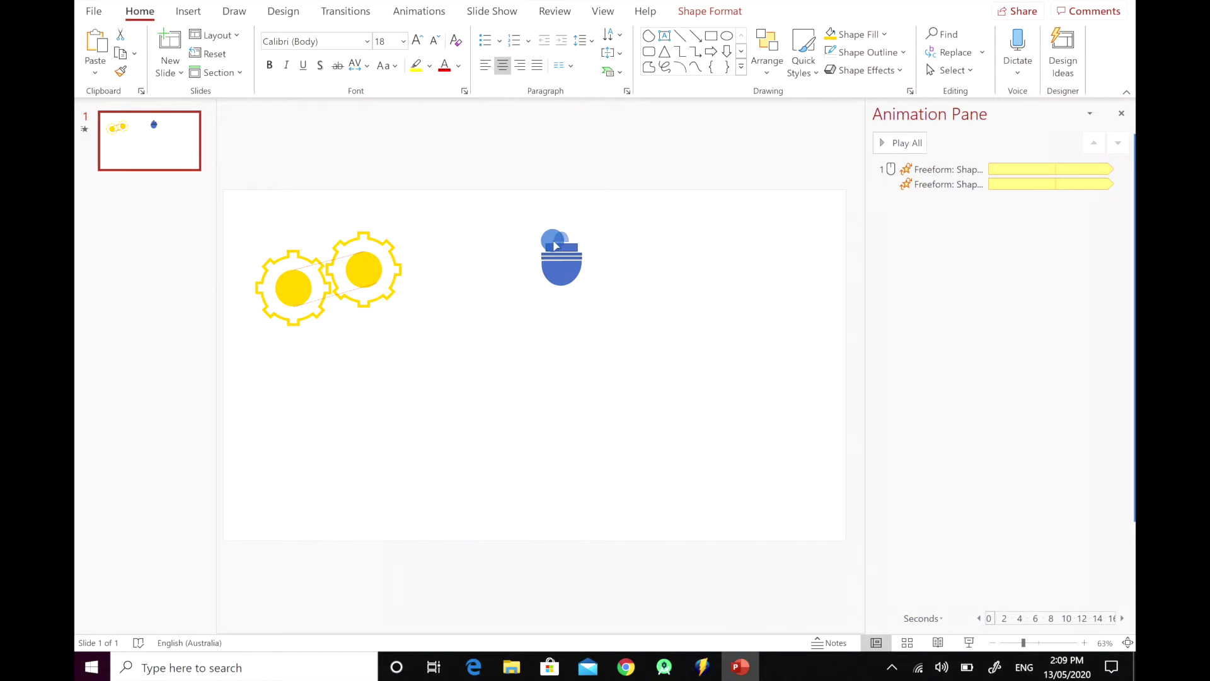
Fill the bulb's rounded body with yellow
right_click(556, 255)
left_click(709, 11)
left_click(481, 49)
left_click(543, 221)
key("Delete")
Draw a vertical line up from the right gear's inner circle and a horizontal line about 10.2 cm long from its top to the bulb
left_click(188, 11)
left_click(318, 54)
left_click(348, 105)
left_click_drag(364, 251, 364, 202)
left_click(120, 36)
mouse_move(364, 202)
left_mouse_down()
mouse_move(569, 209)
mouse_move(562, 196)
left_mouse_up()
left_click(656, 225)
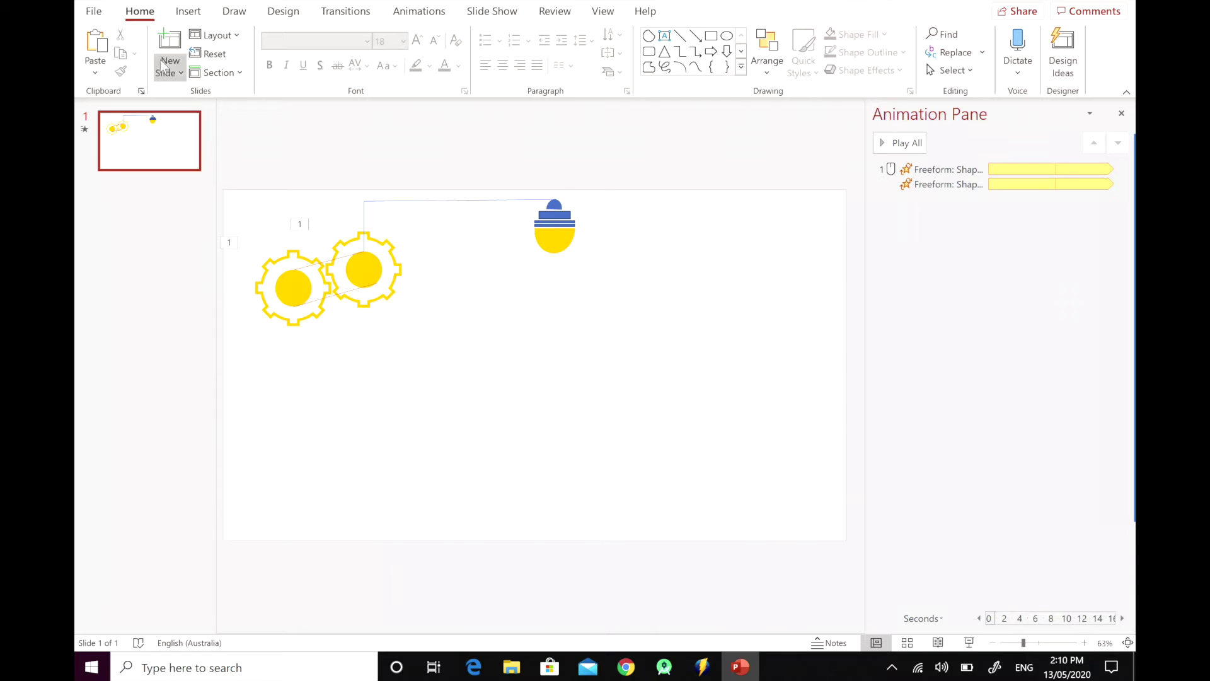
Draw a caption rectangle about 16.5 by 1.7 cm beneath the bulb, containing the presenter's name followed by "GEAR TEXT EFFECT"
left_click(178, 13)
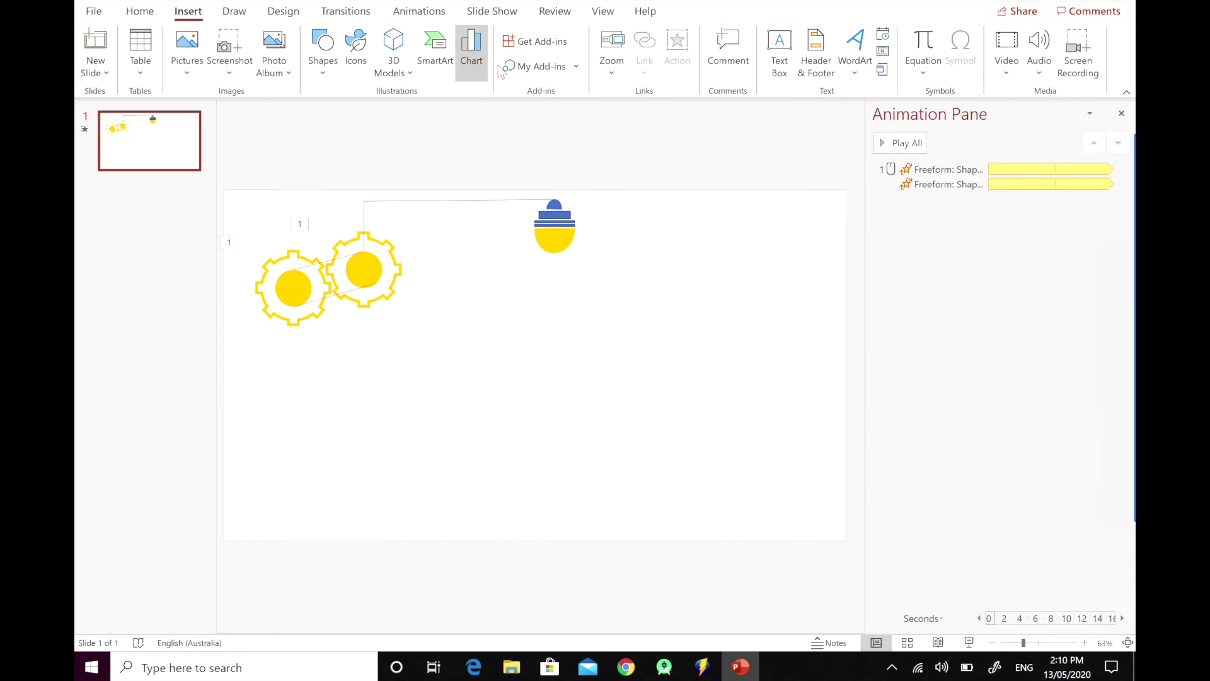
left_click(323, 51)
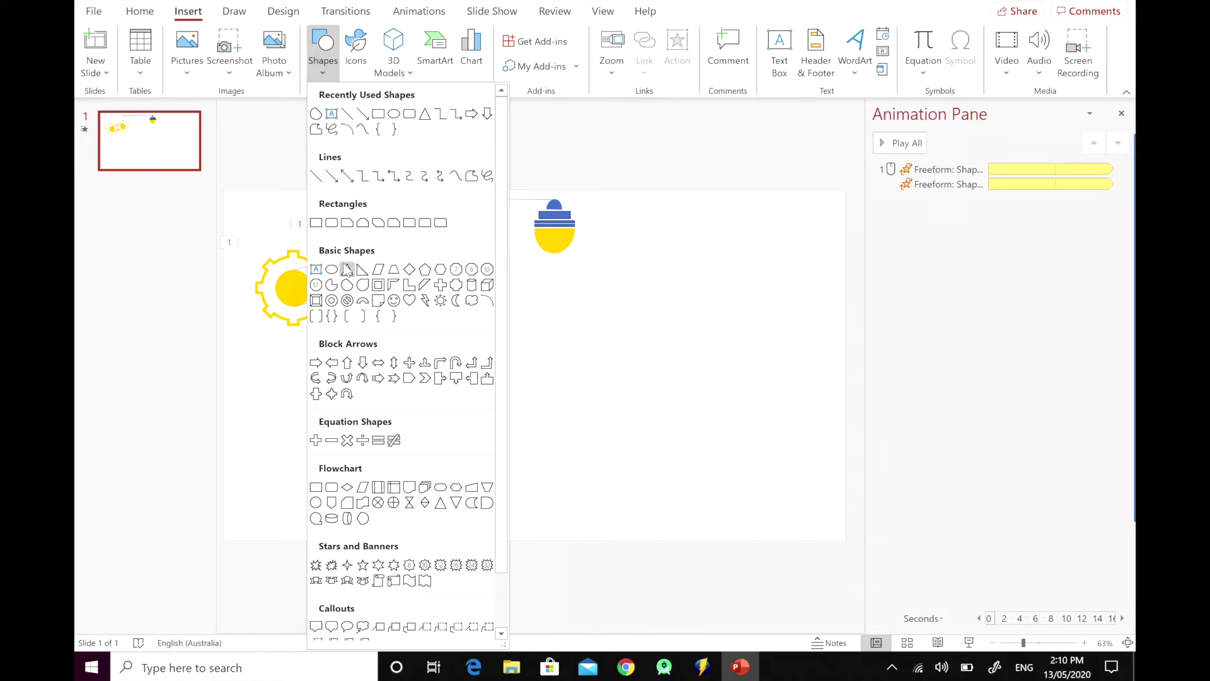
scroll(380, 253, "down", 1)
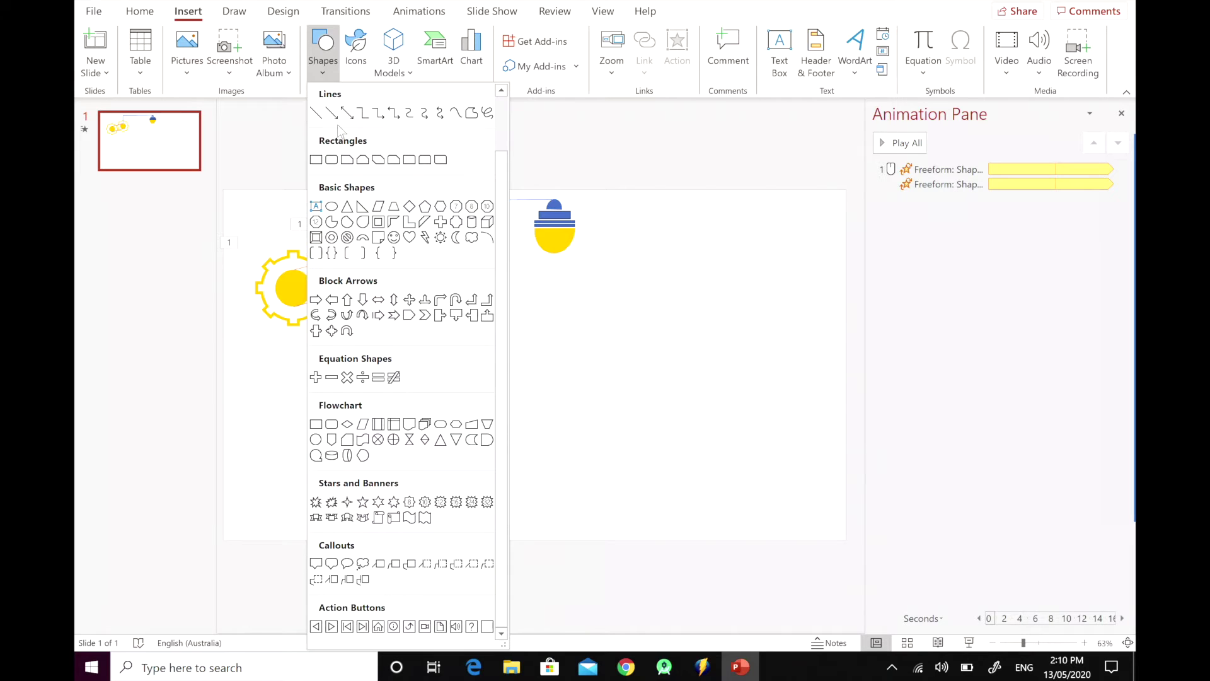
left_click(331, 165)
left_click_drag(479, 270, 784, 300)
left_click_drag(703, 287, 664, 283)
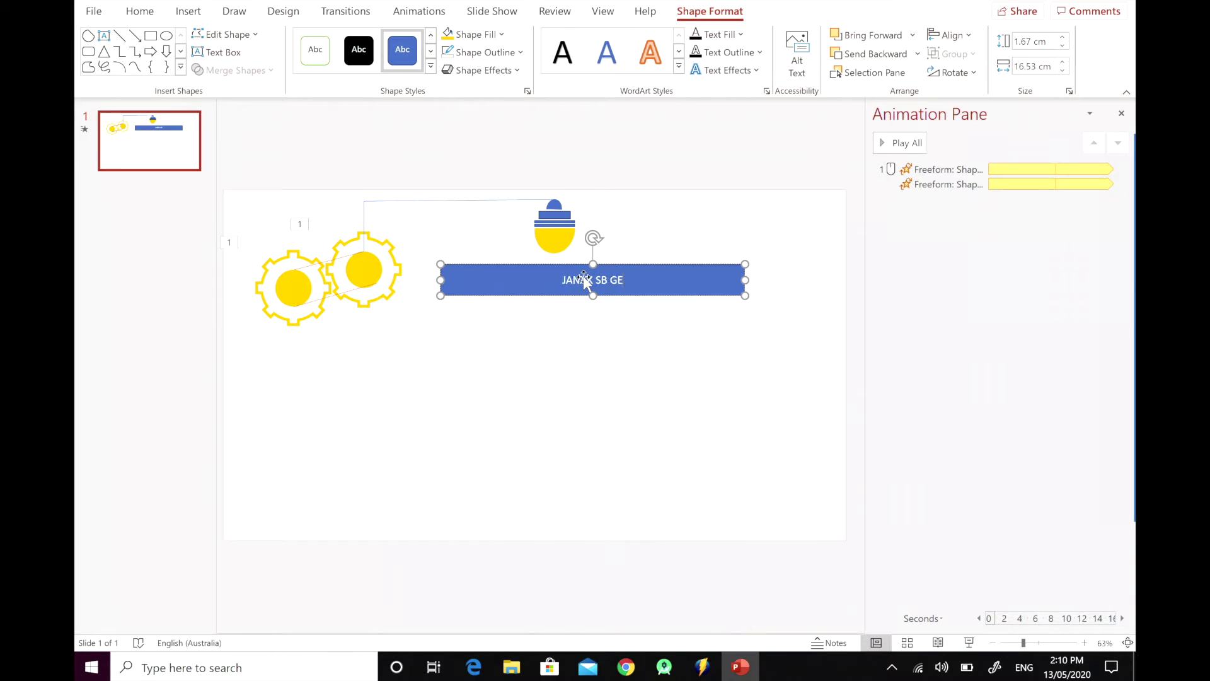
type("TEXT EFFECT")
Remove the outline from the caption rectangle
left_click(506, 274)
left_click(509, 56)
left_click(475, 224)
left_click(803, 347)
Give the slide background a gradient fill using a dark grey radial preset
right_click(808, 345)
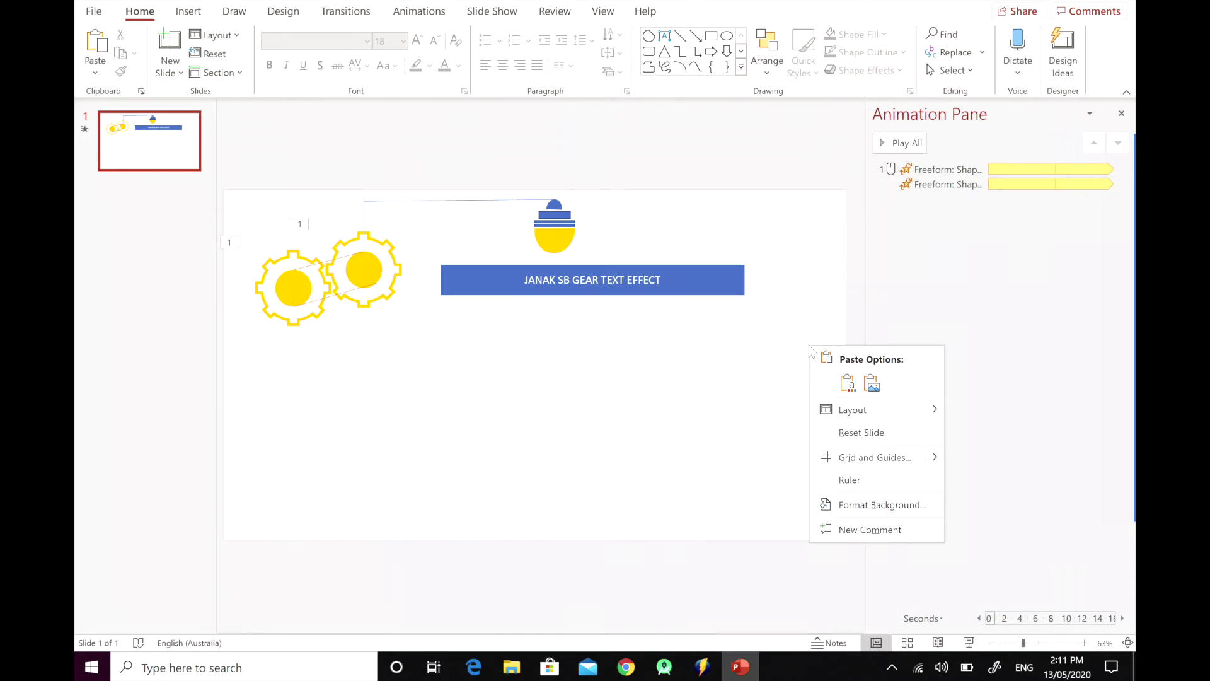
left_click(877, 510)
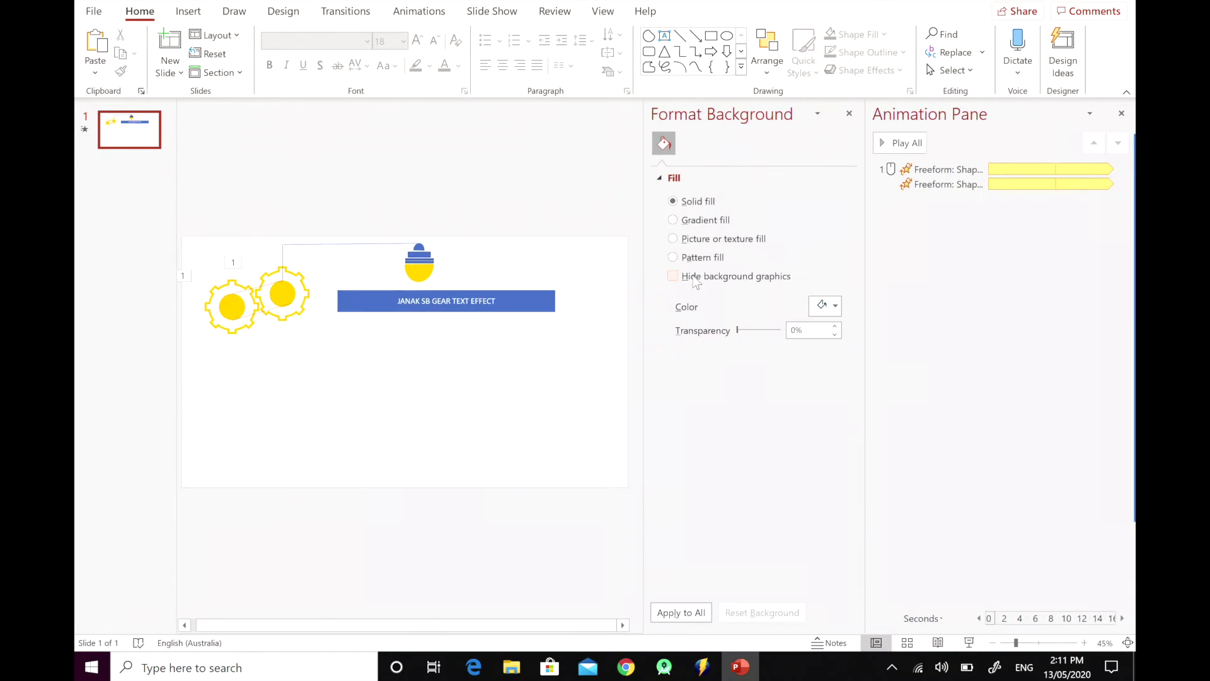
left_click(674, 220)
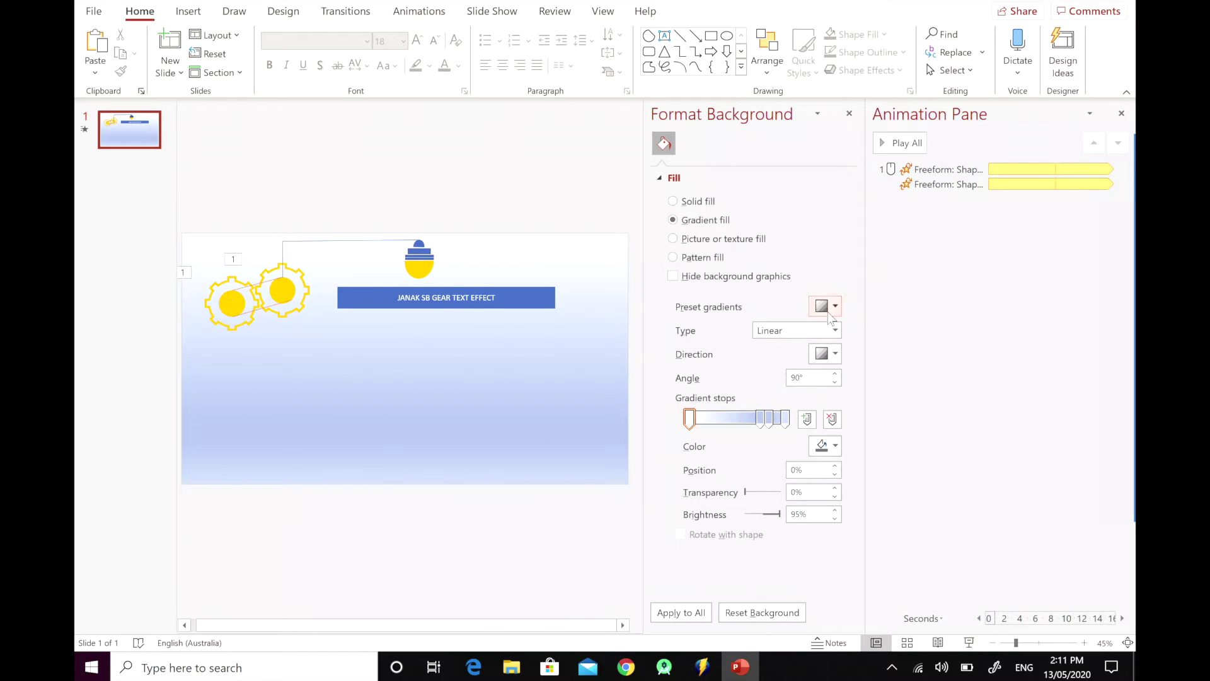
left_click(829, 310)
left_click(933, 593)
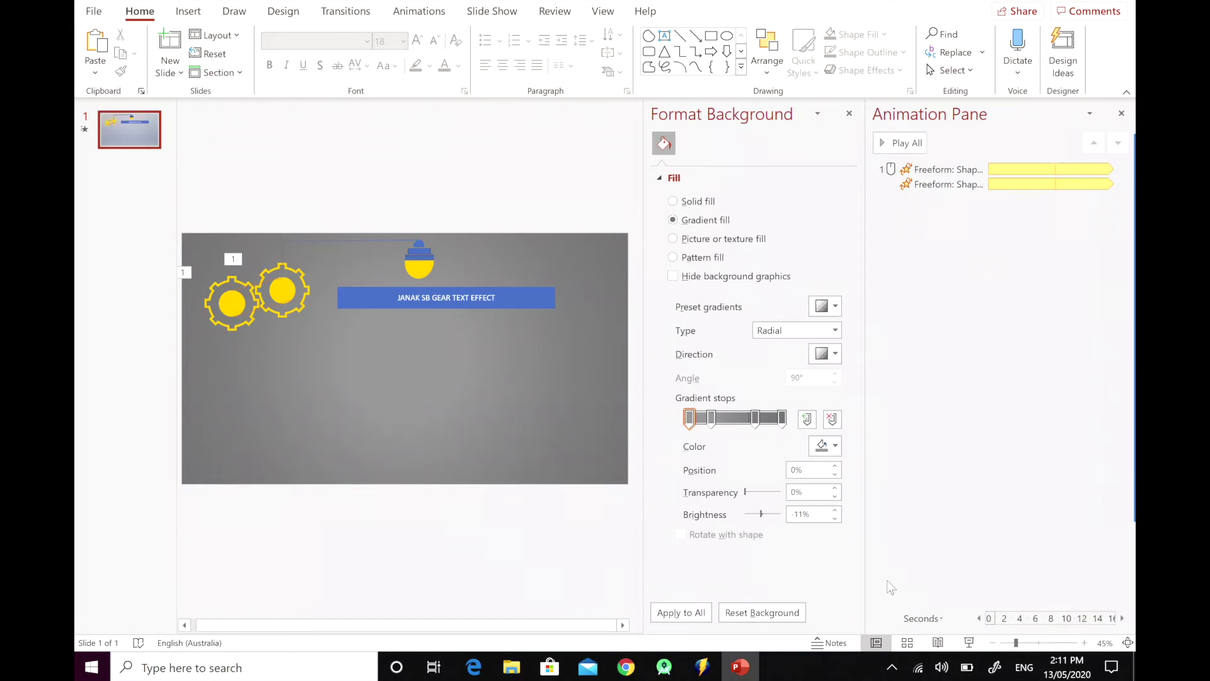
left_click(848, 114)
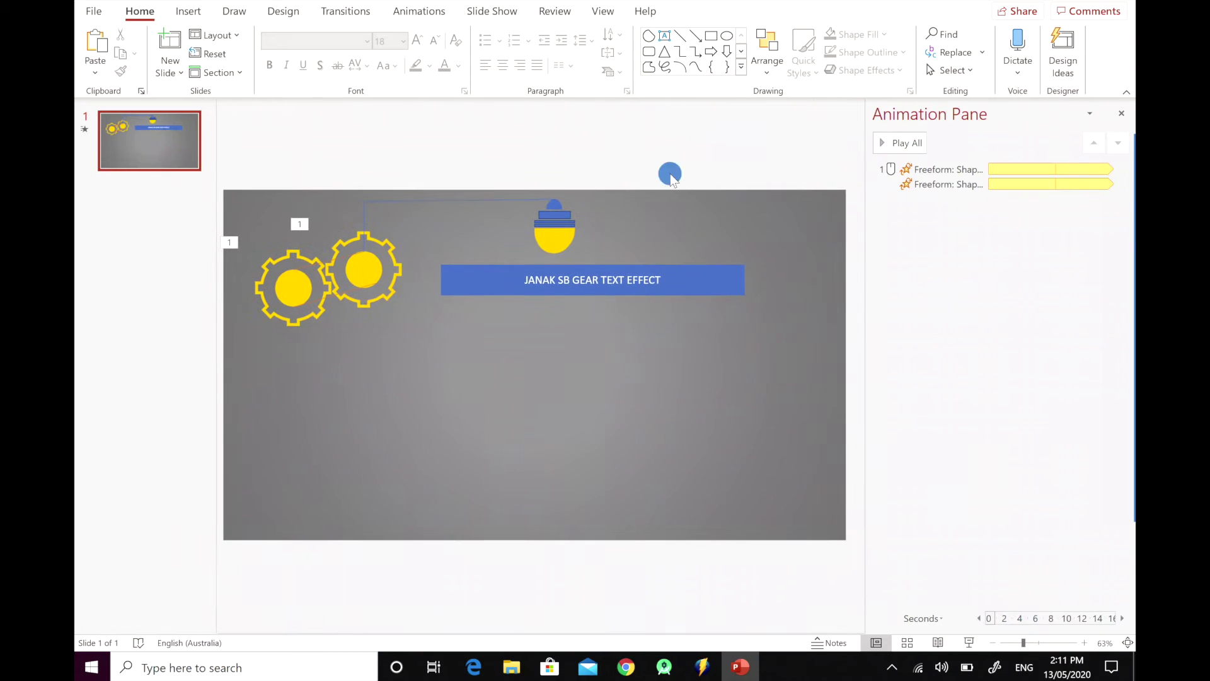
Remove the outline from the bulb's rectangular collar
left_click(544, 213)
left_click(555, 217)
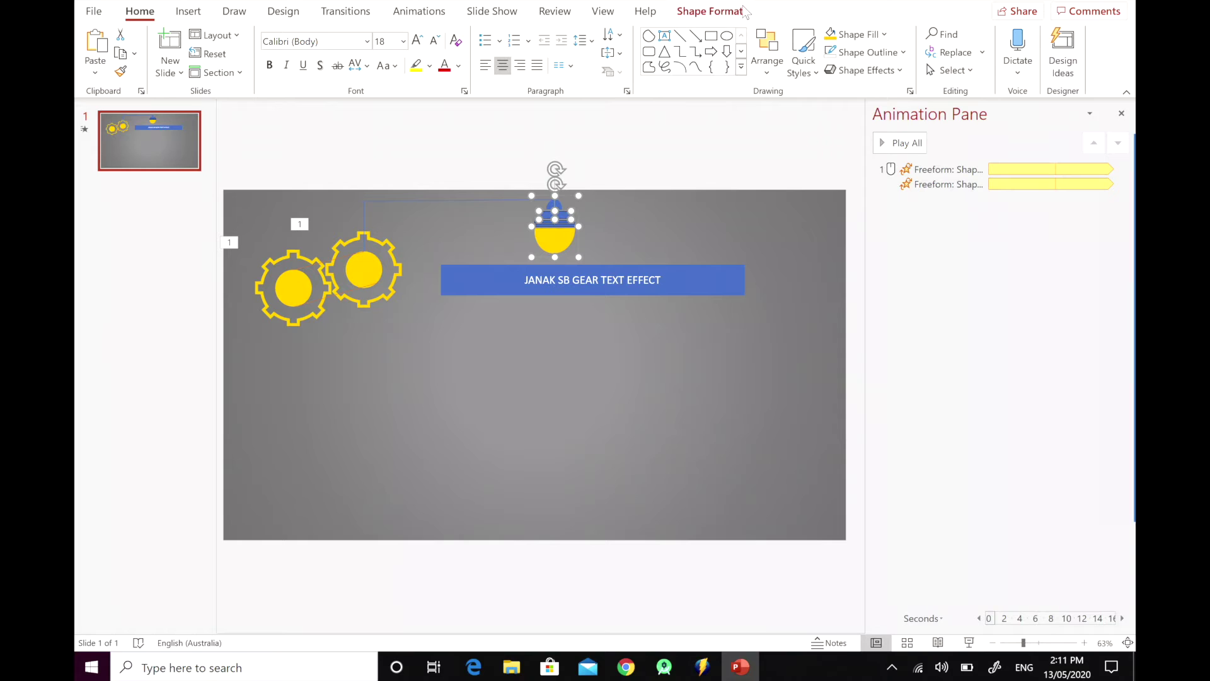
left_click(710, 11)
left_click(484, 52)
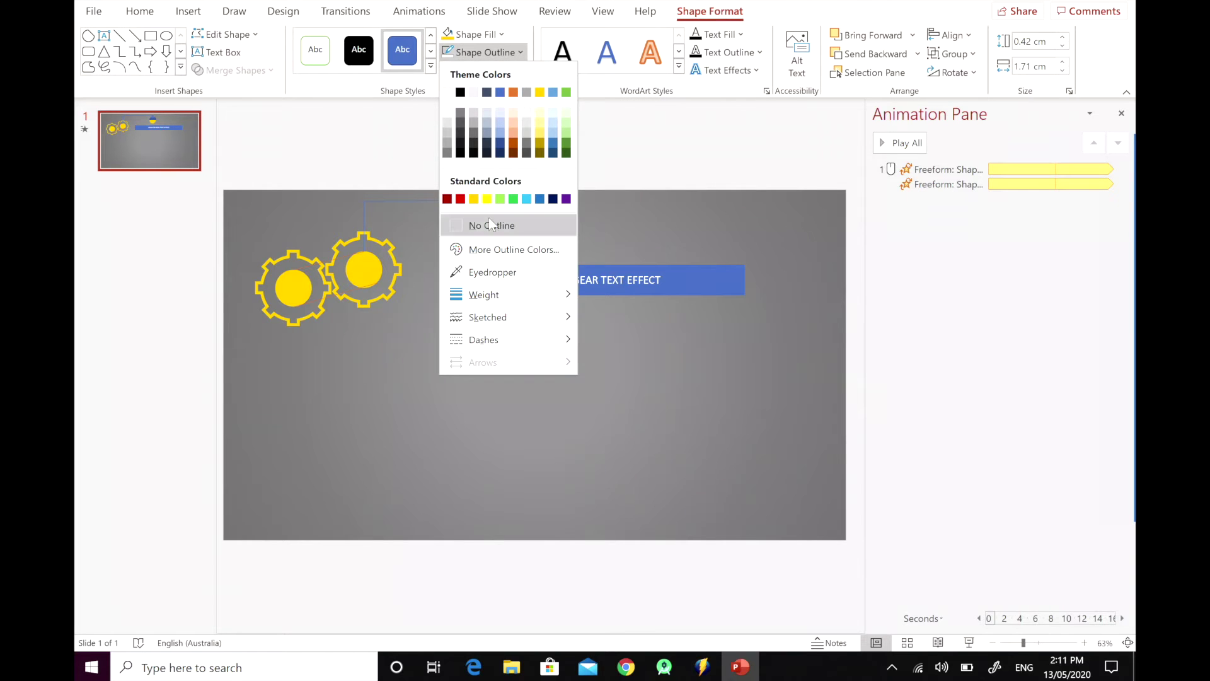
left_click(489, 219)
left_click(646, 217)
Remove the outlines from the two thin bars between the bulb's collar and its yellow body
left_click(565, 223)
left_click(564, 222)
left_click(520, 52)
left_click(531, 223)
left_click(603, 226)
left_click(552, 225)
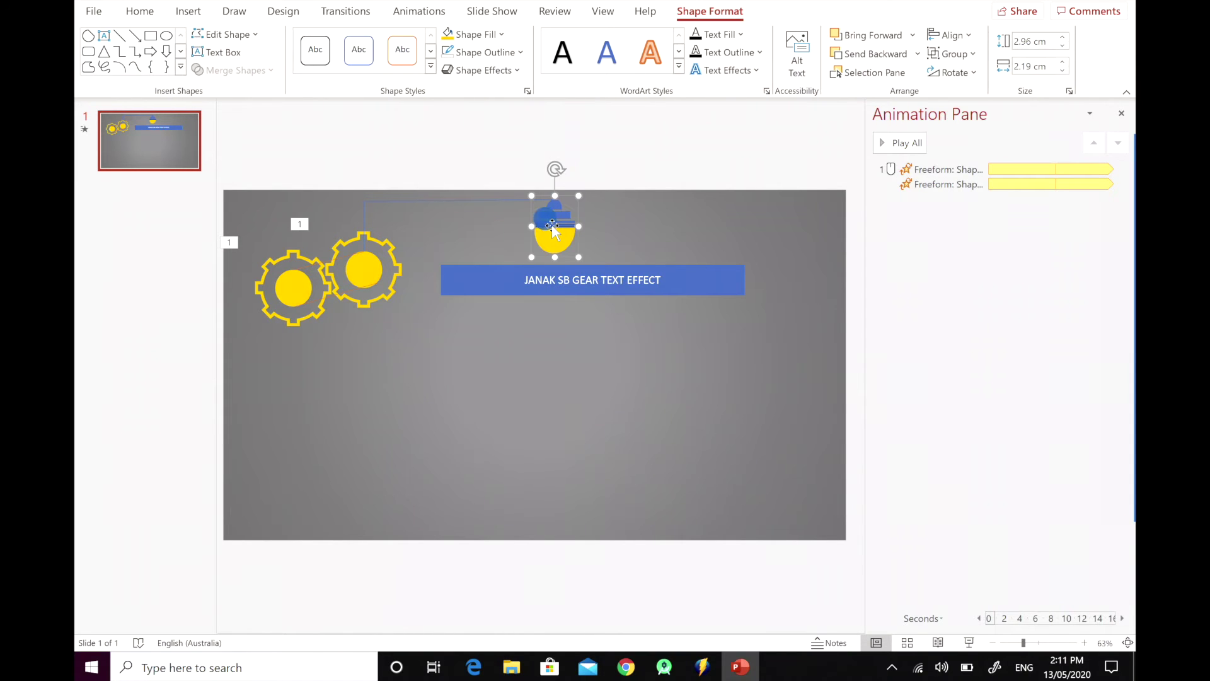
left_click(520, 51)
left_click(526, 225)
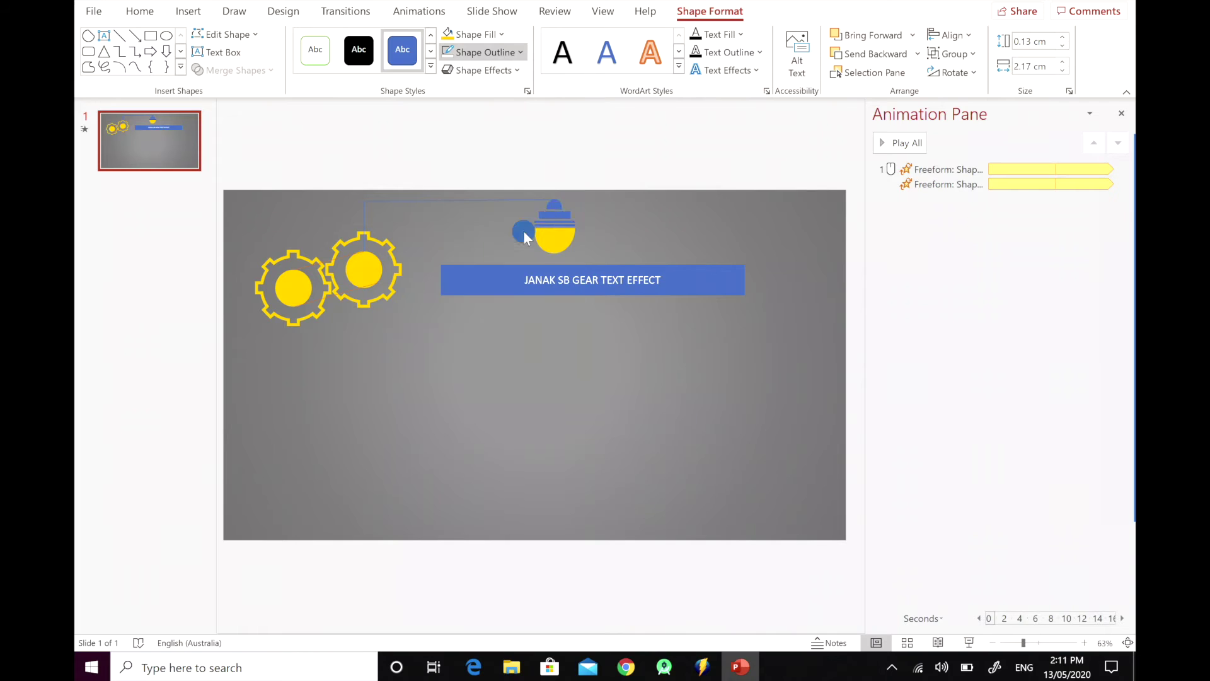
left_click(761, 177)
Nudge the bulb's top dome down onto the collar and level the horizontal line that meets it
left_click(554, 211)
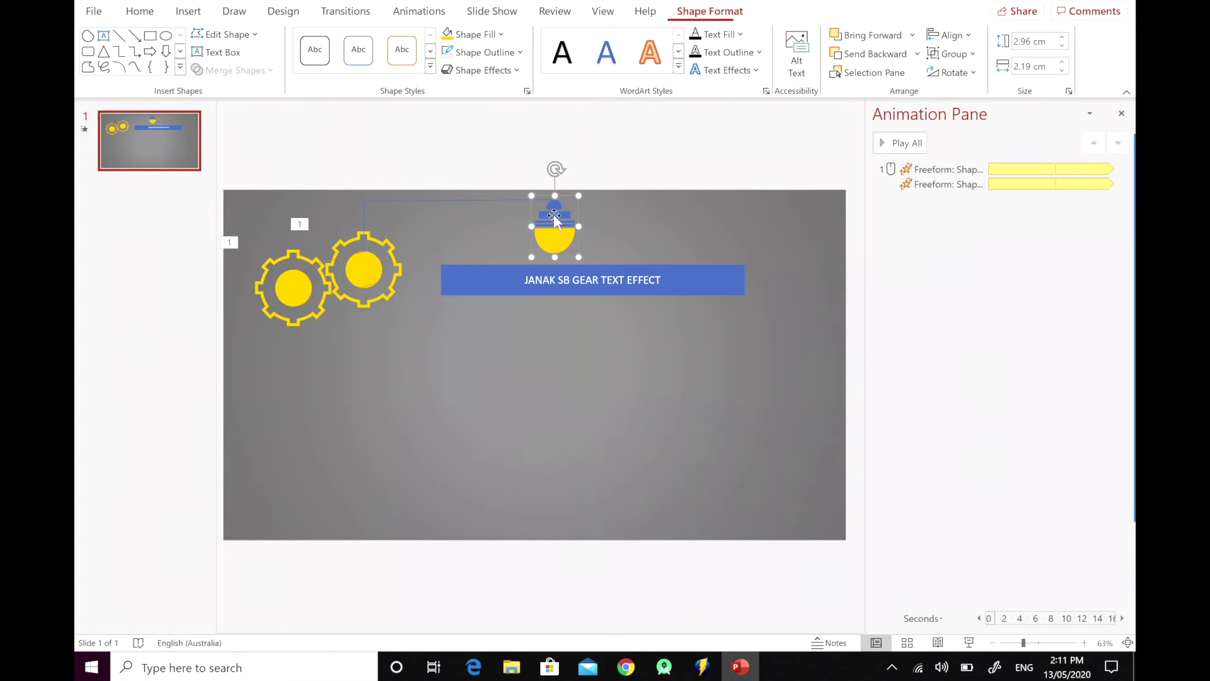
left_click(568, 213)
key("Down")
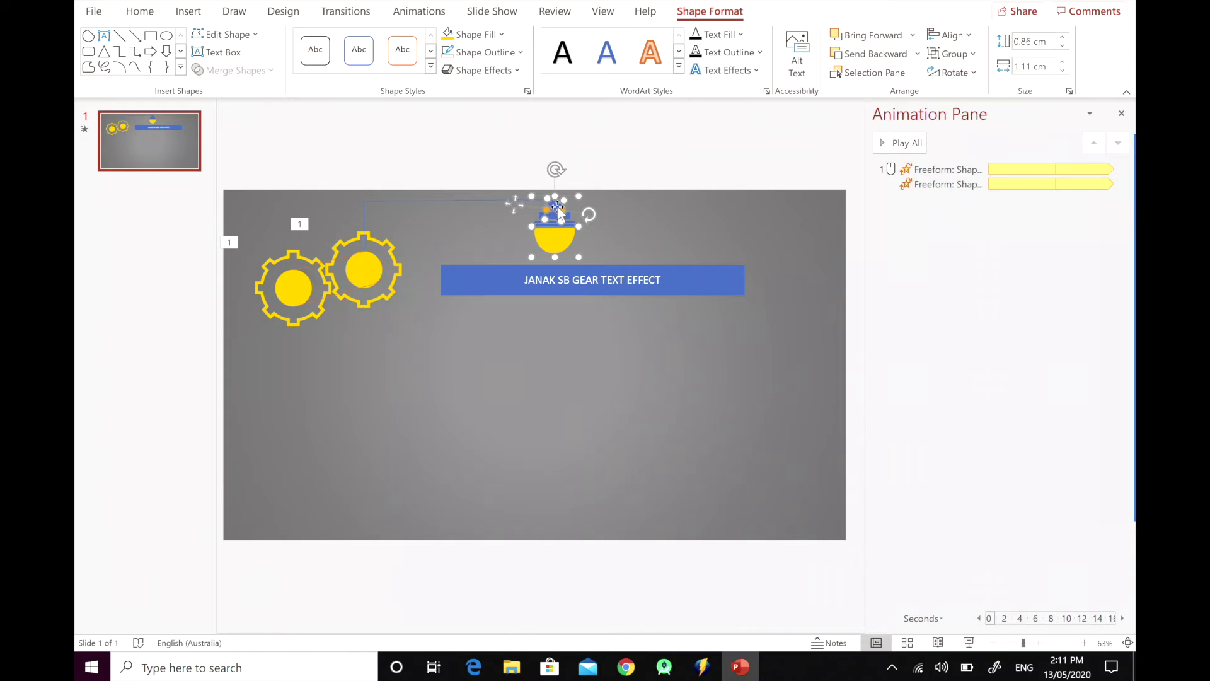
left_click(658, 182)
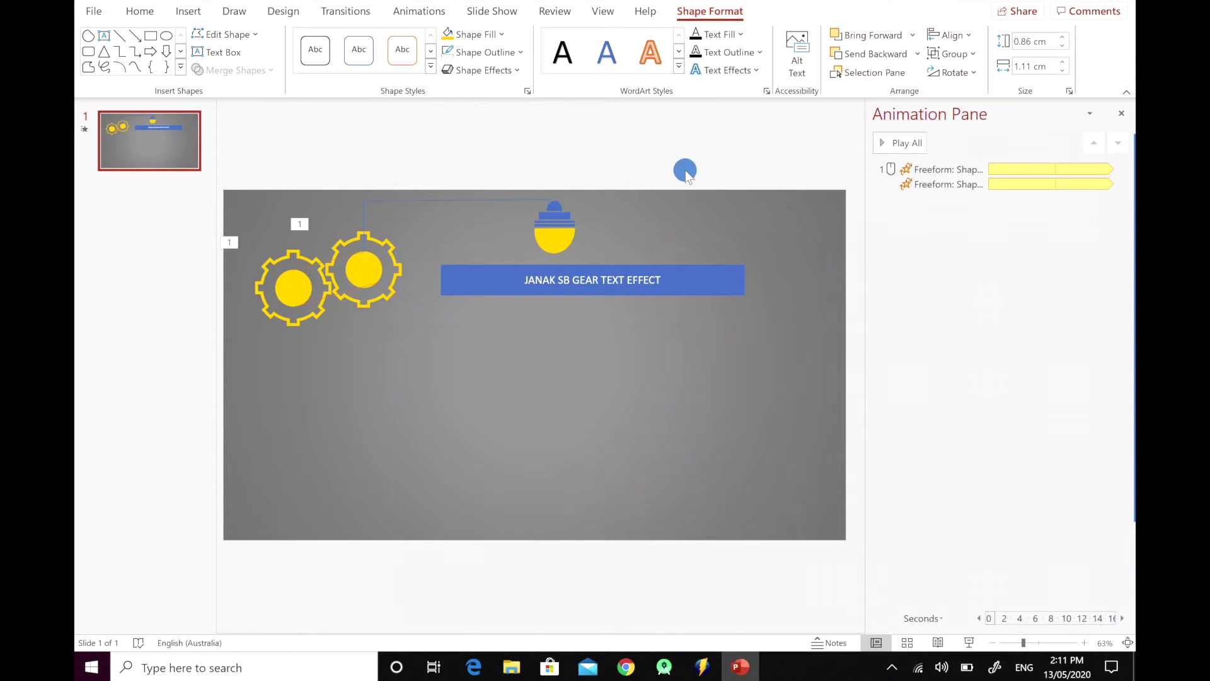
left_click(543, 198)
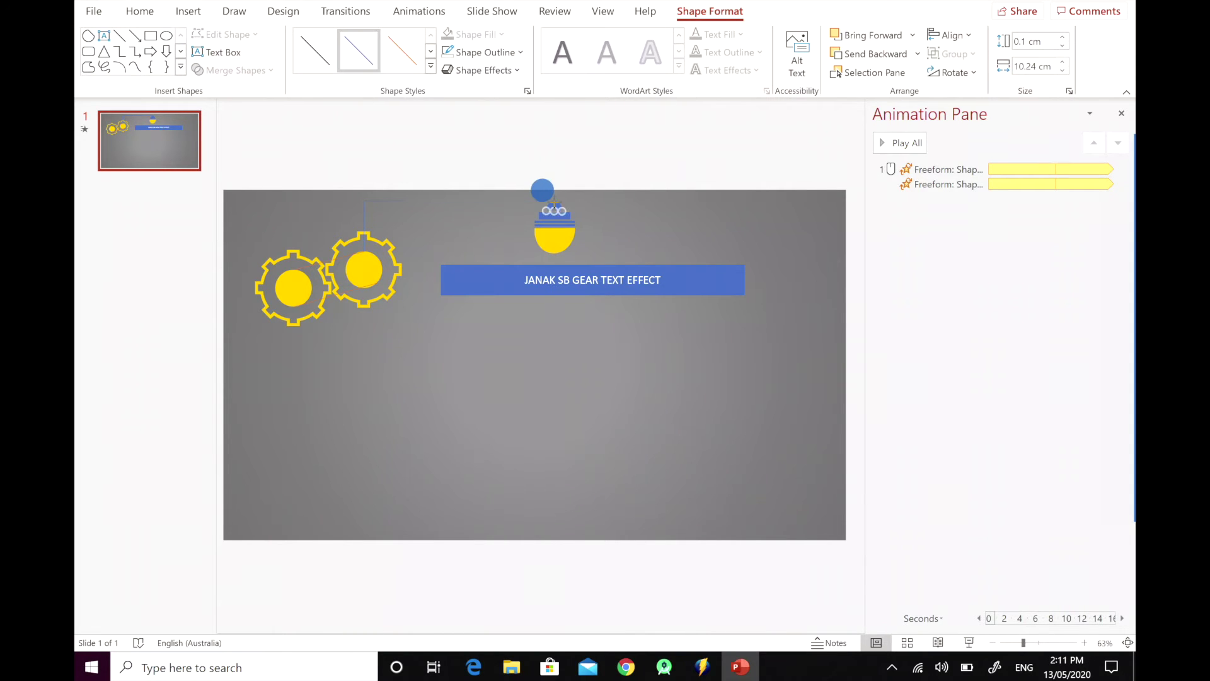
left_click(663, 188)
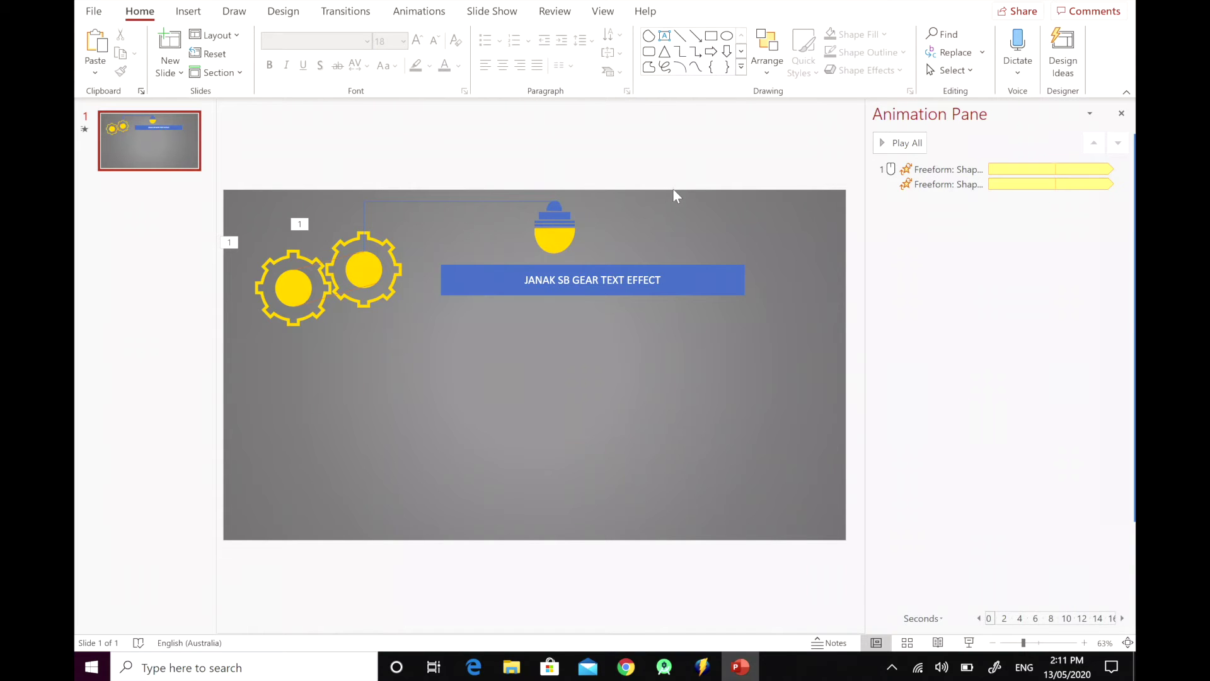
Shift the caption rectangle slightly down and format its text as bold, shadowed Arial Black
left_click_drag(750, 246, 414, 389)
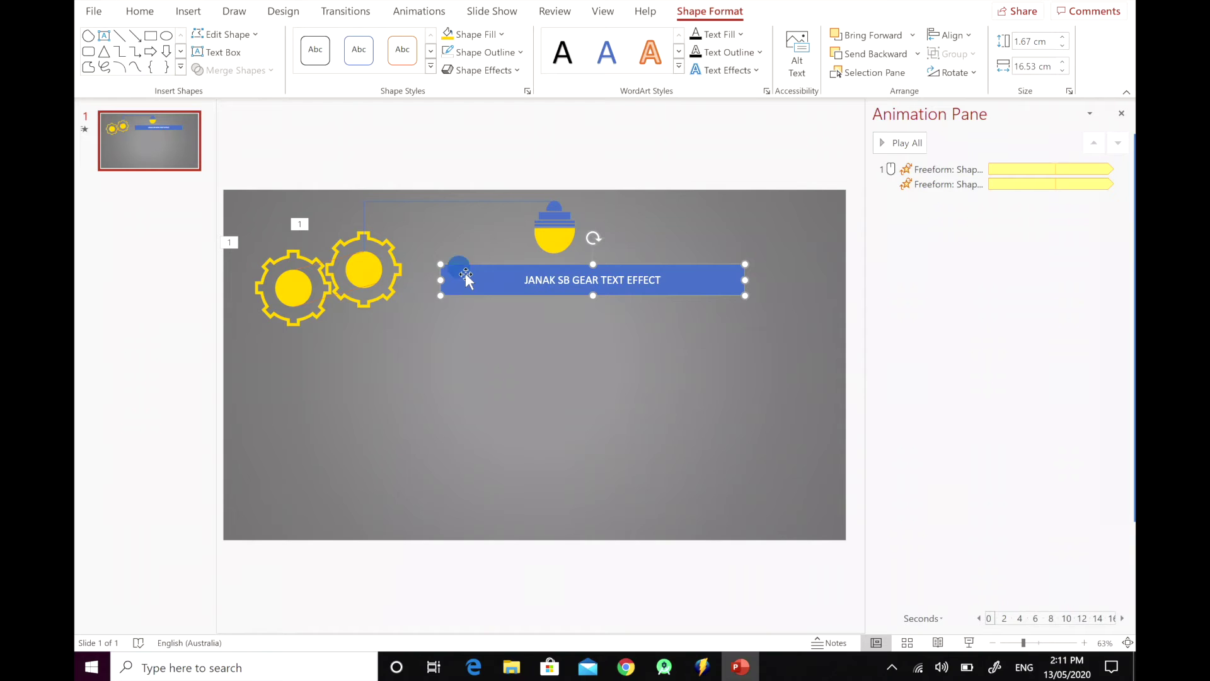
left_click_drag(467, 273, 692, 299)
left_click(131, 13)
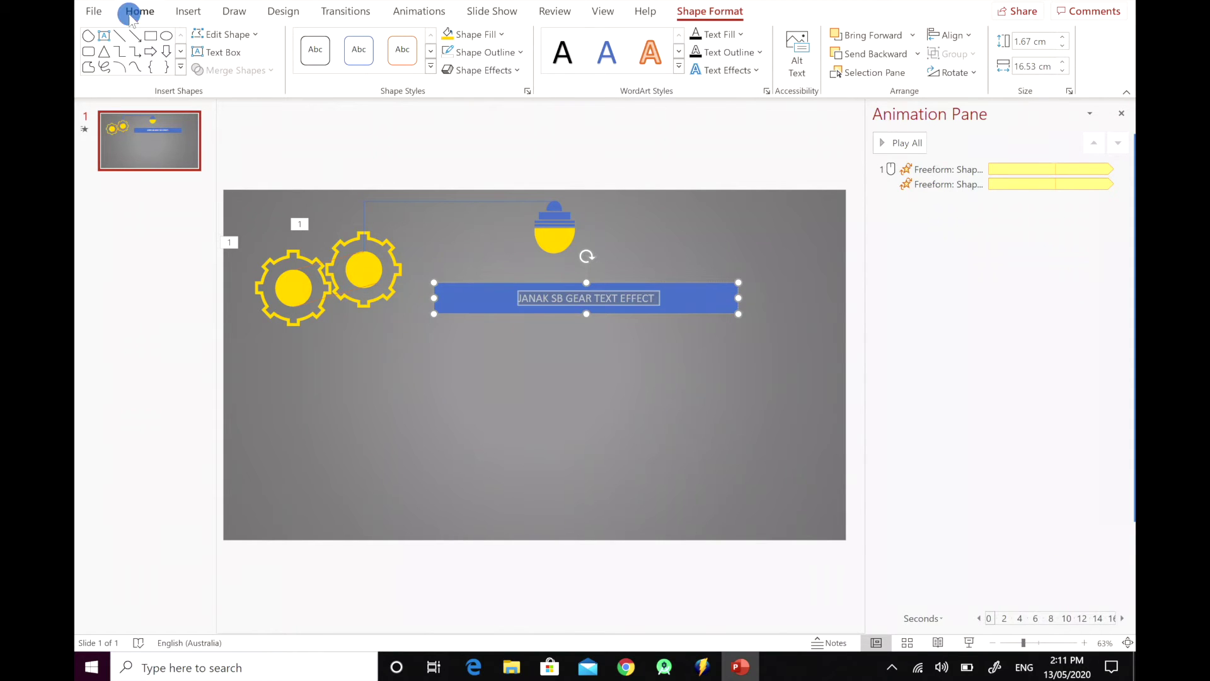
left_click(270, 67)
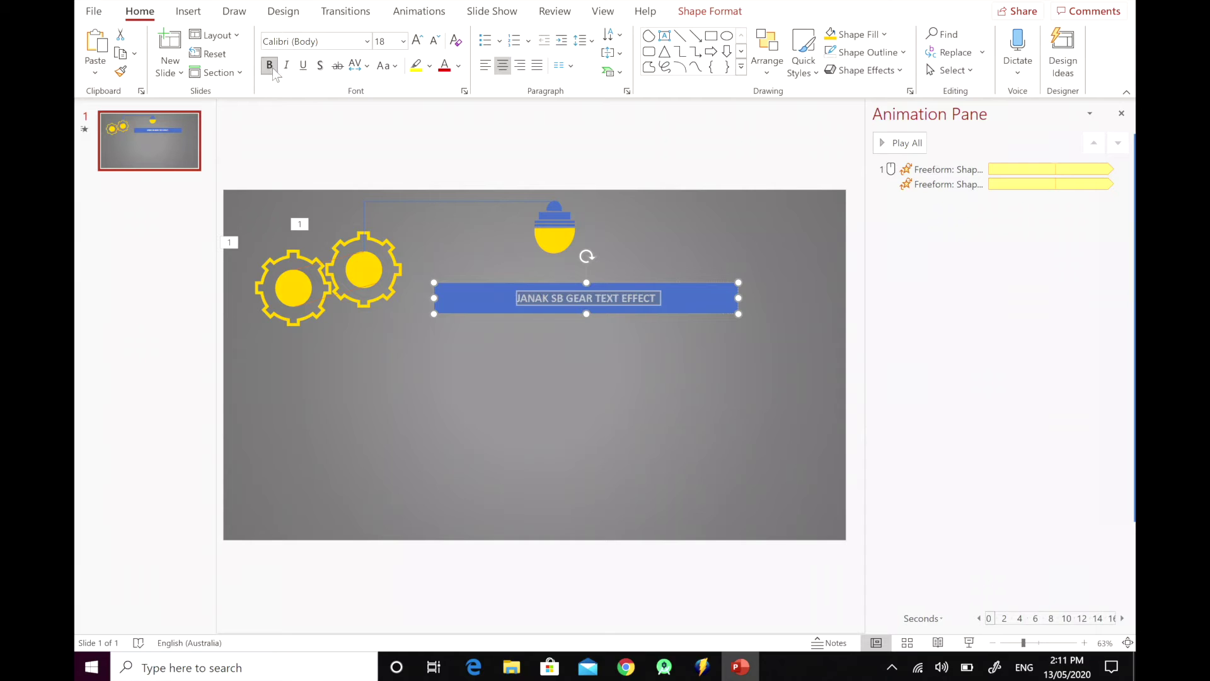
left_click(367, 41)
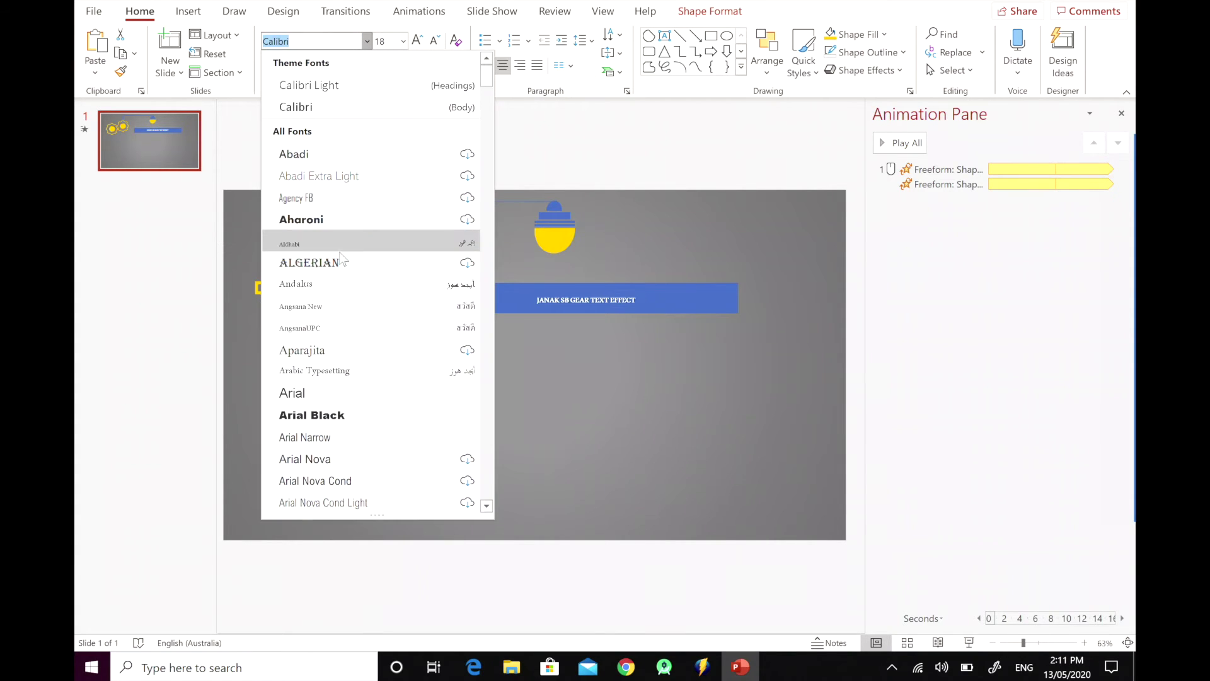
left_click(364, 415)
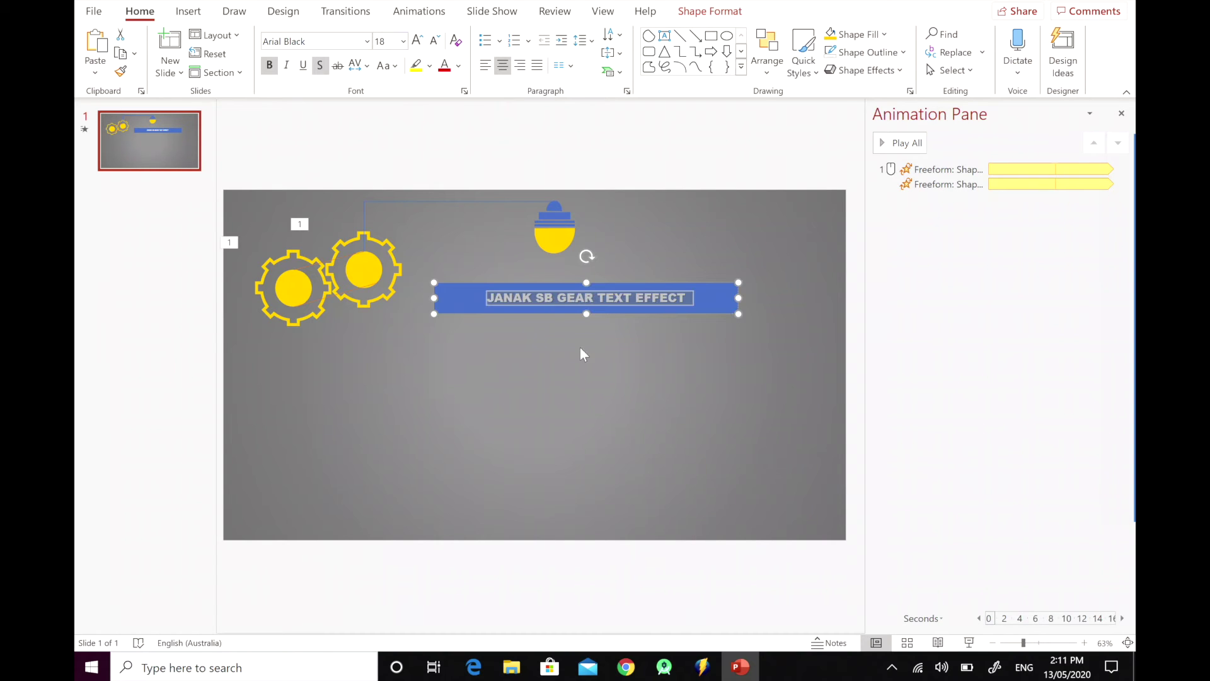
Narrow the caption rectangle to fit its text more closely and reposition it beneath the bulb
left_click_drag(737, 297, 662, 300)
left_click(704, 280)
left_click_drag(735, 259, 399, 355)
left_click_drag(434, 282, 459, 291)
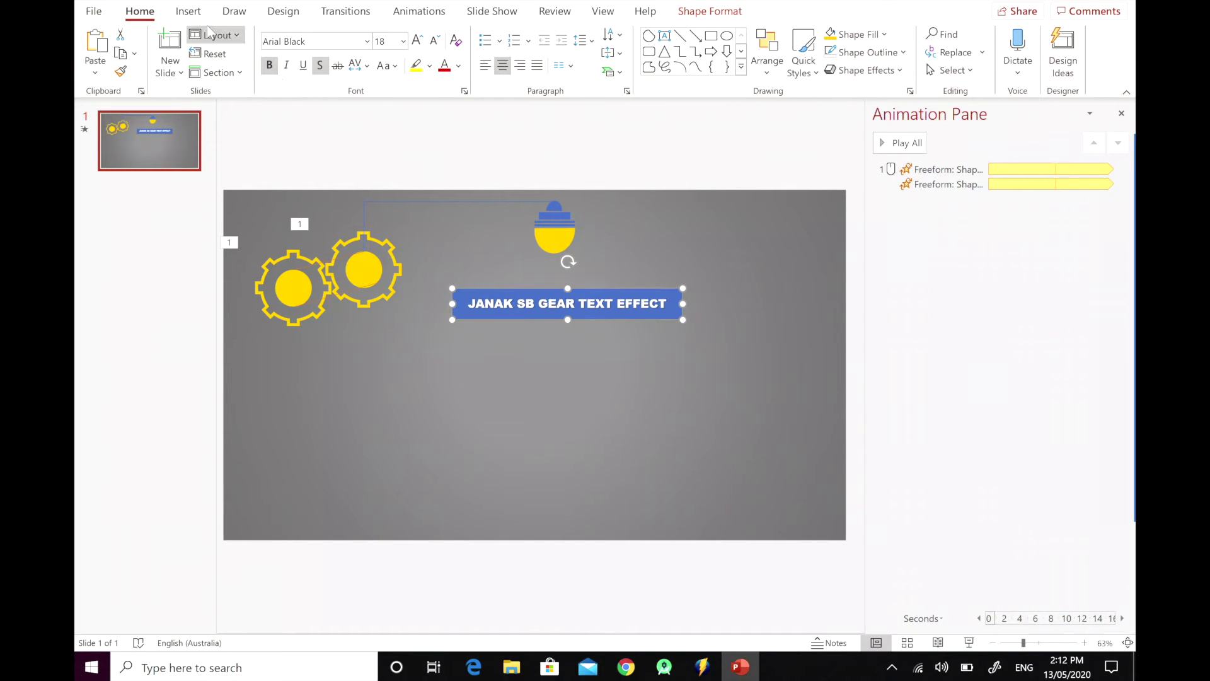
Draw a slanted light ray about 1.21 cm wide and 0.53 cm high beside the bulb and set its line weight to 3 pt
left_click(185, 10)
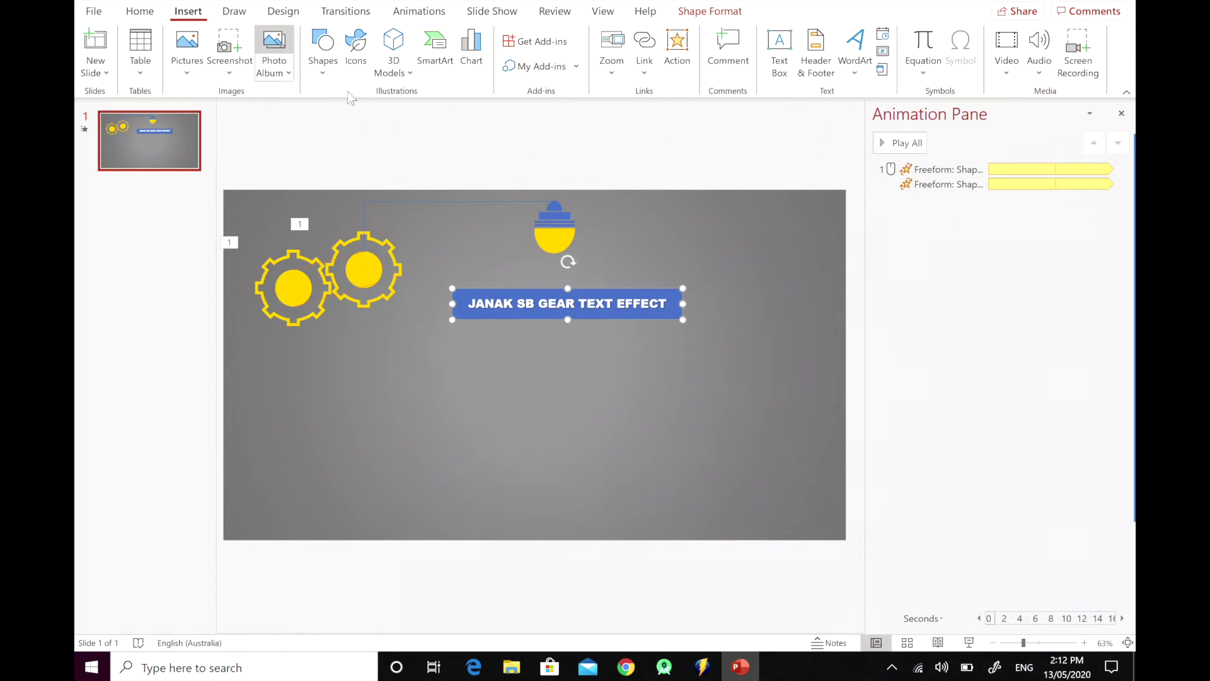
left_click(322, 49)
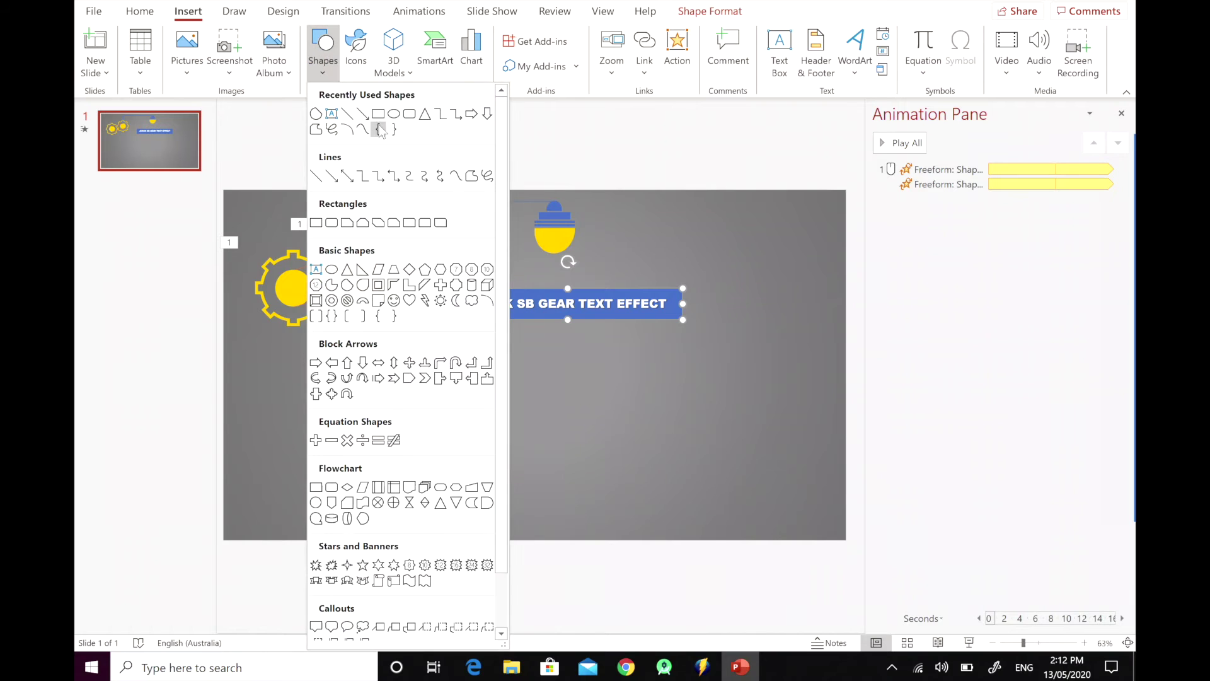
left_click(342, 114)
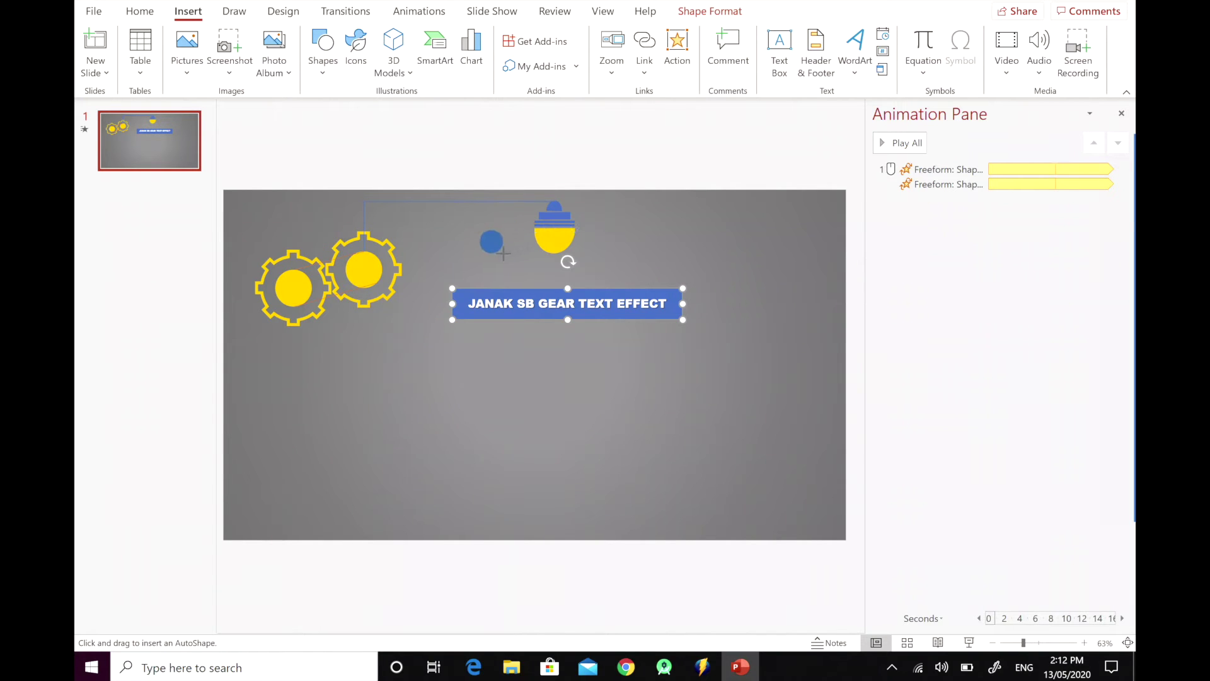
left_click_drag(506, 251, 528, 242)
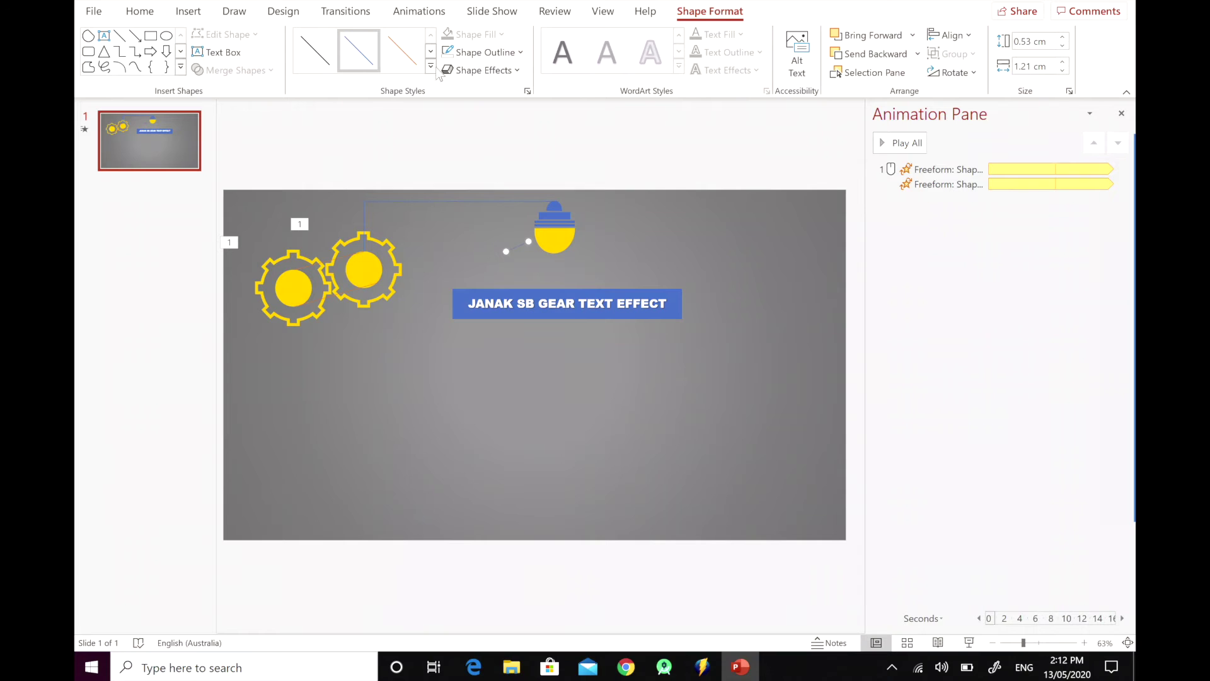
left_click(486, 57)
mouse_move(507, 302)
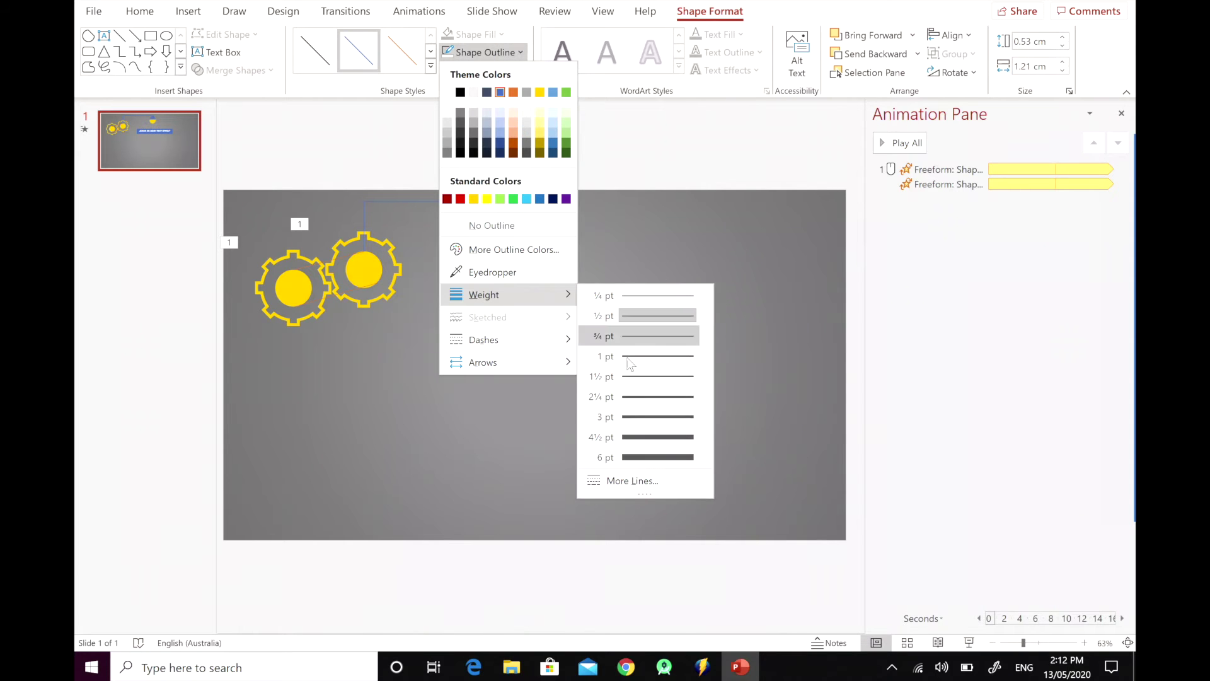
left_click(654, 418)
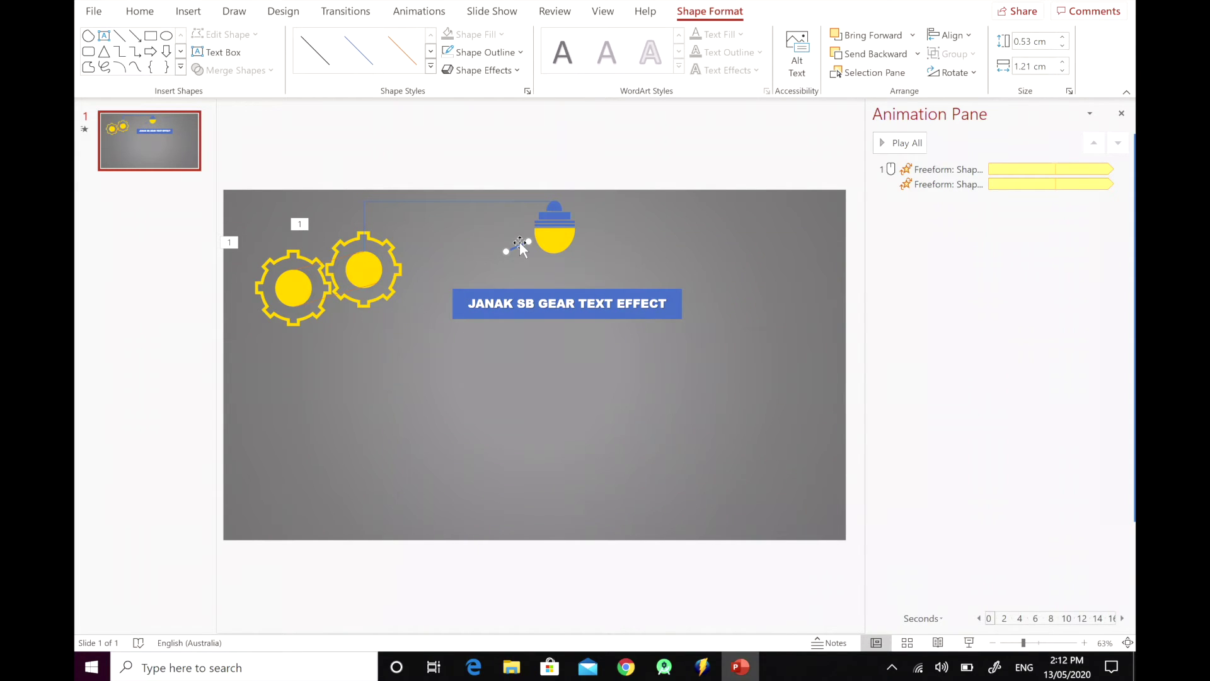
Copy the light ray and place the copy as a vertical ray directly beneath the bulb
key("ctrl+c")
key("ctrl+v")
left_click_drag(527, 254, 554, 263)
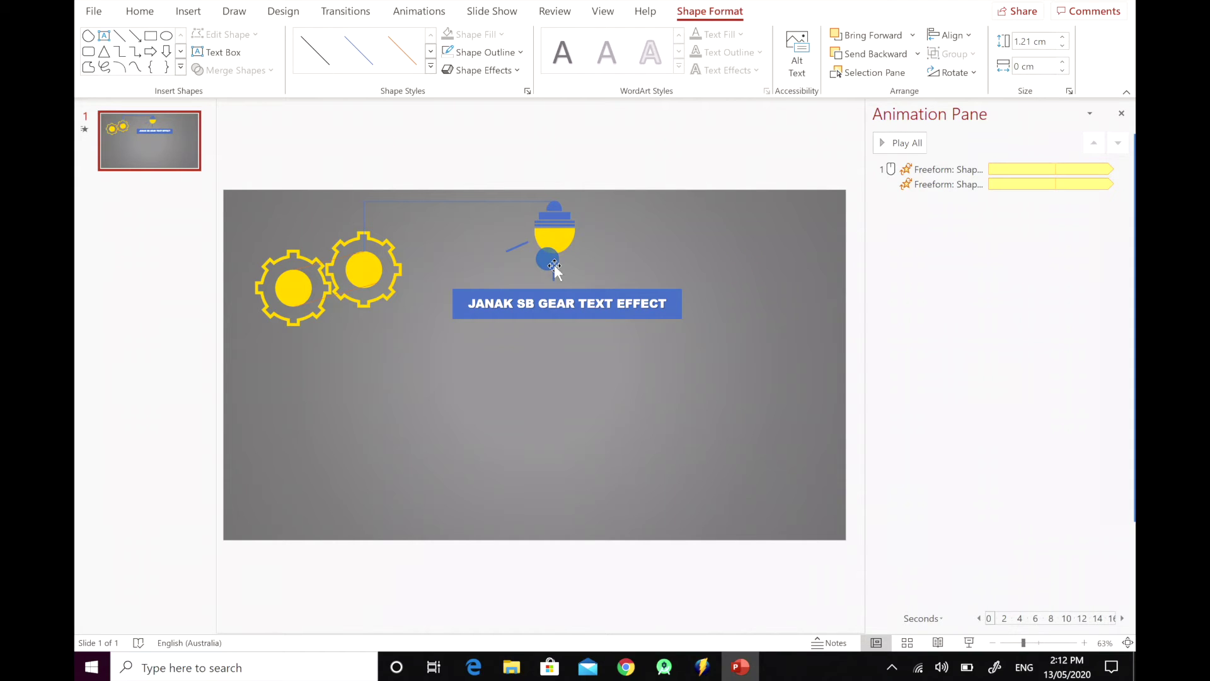
Add copied light rays beside, below right and below left of the bulb, making the below-right ray about 0.65 cm high and 0.62 cm wide
mouse_move(558, 275)
left_mouse_down()
mouse_move(597, 244)
mouse_move(579, 242)
mouse_move(589, 247)
mouse_move(572, 258)
mouse_move(578, 268)
left_mouse_up()
key("ctrl+v")
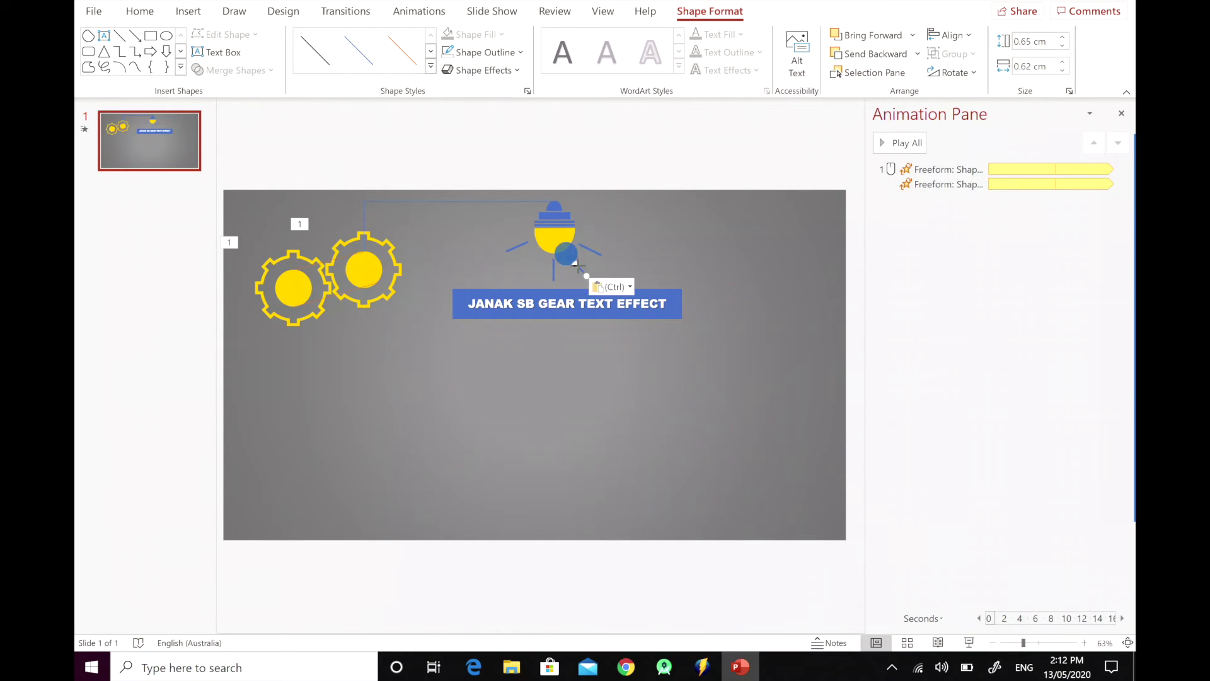
left_click_drag(578, 268, 581, 271)
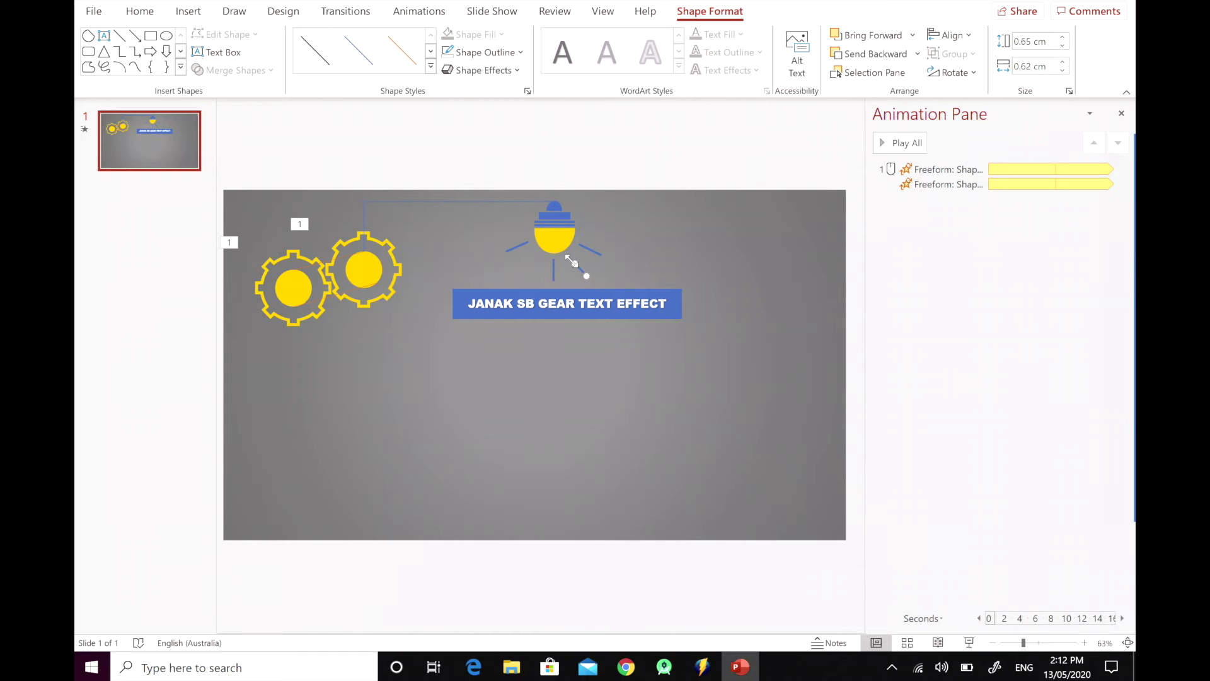
key("ctrl+z")
key("ctrl+v")
left_click_drag(542, 261, 523, 269)
Set the outline colour of all five light rays around the bulb to yellow
left_click(482, 238)
left_click(517, 246)
left_click(531, 262, "ctrl")
left_click(553, 270, "shift")
left_click(574, 264, "shift")
left_click(589, 249, "shift")
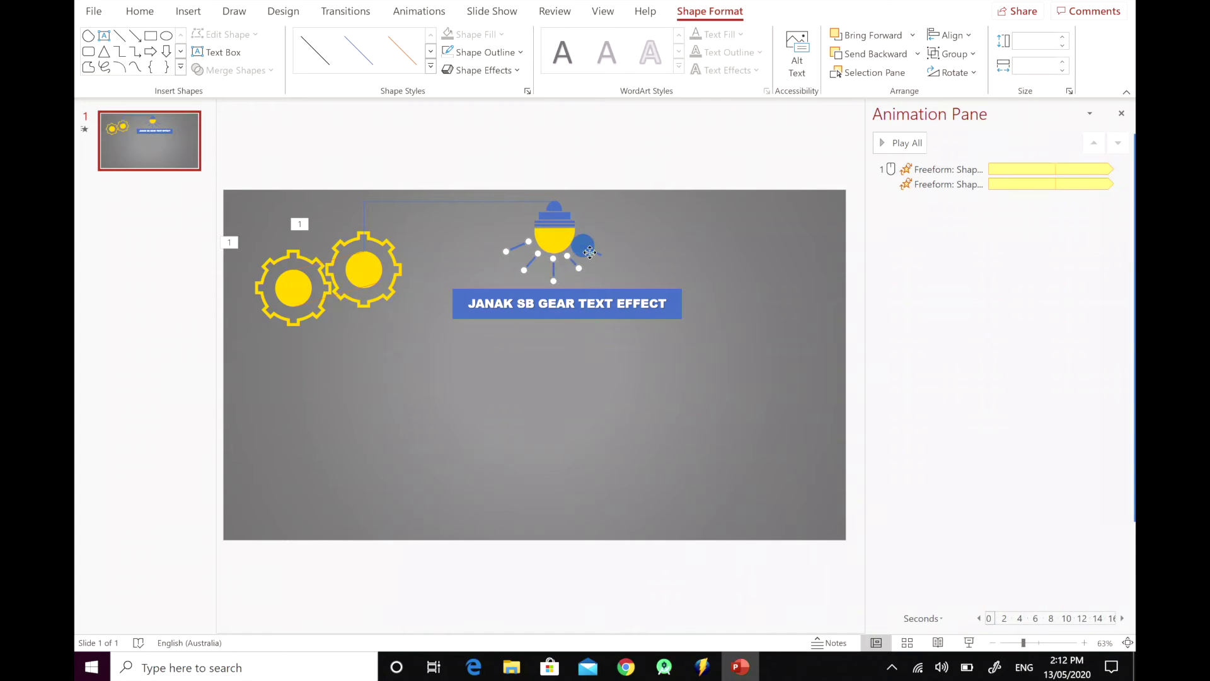
left_click(470, 52)
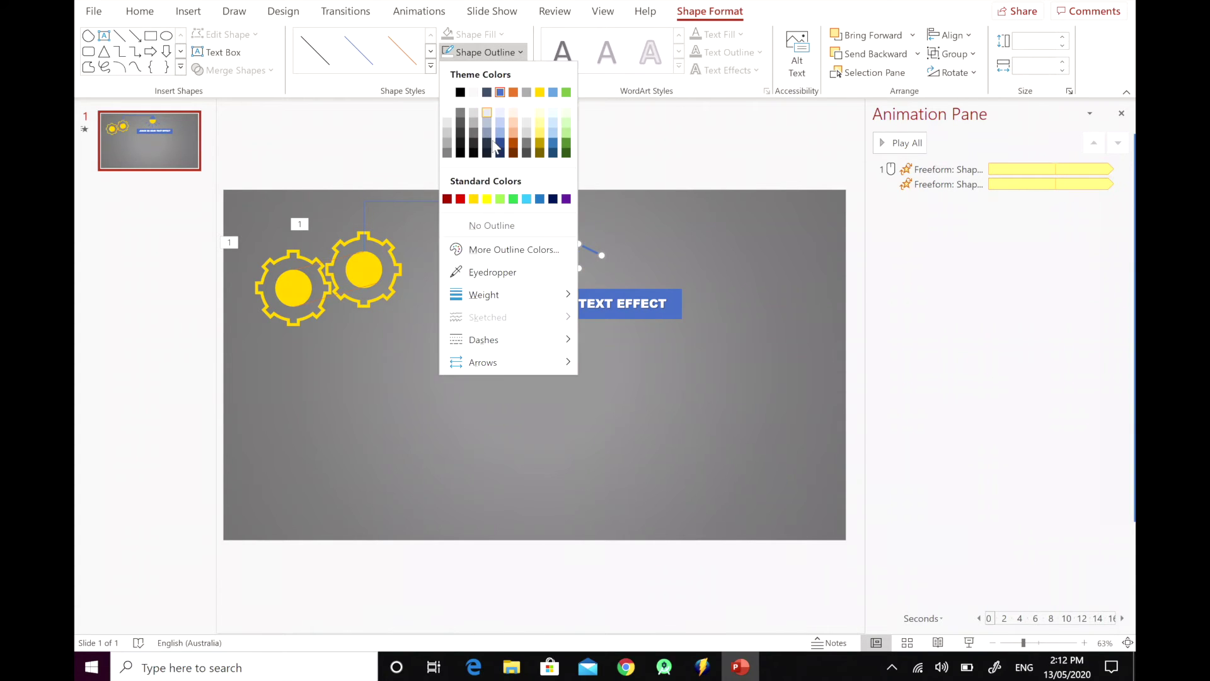
left_click(487, 199)
left_click(706, 233)
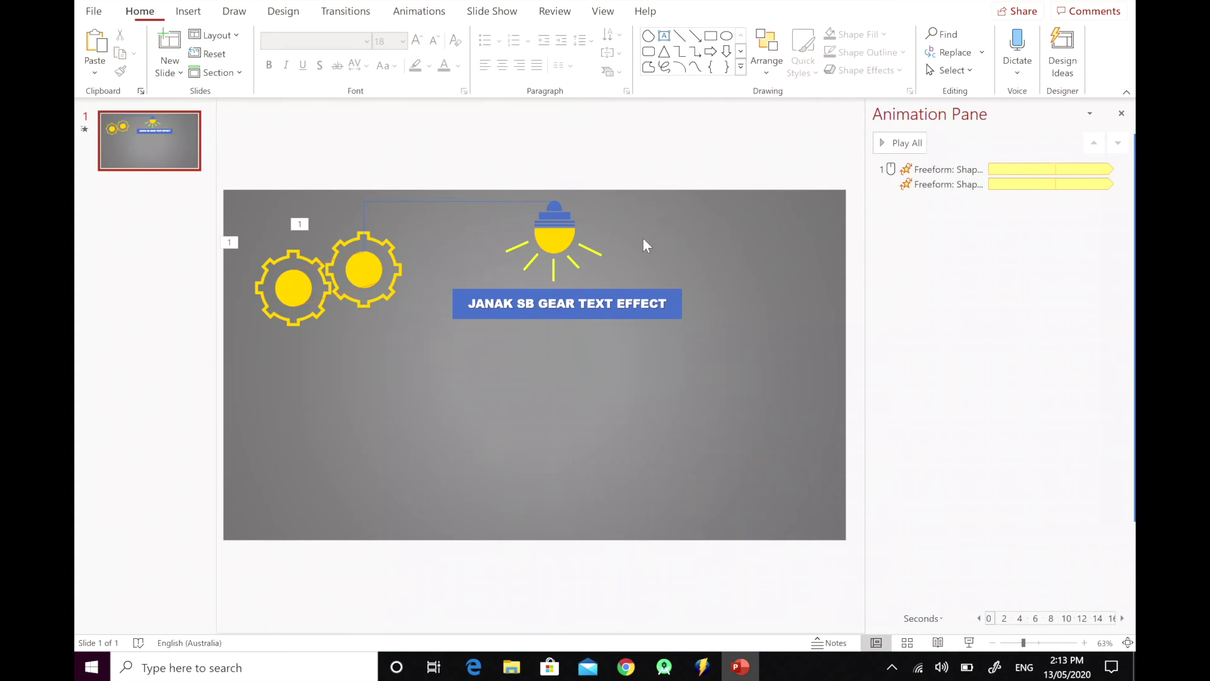
Apply the Fade entrance animation to all five light rays and set them to start After Previous
left_click(588, 251)
left_click(577, 263, "shift")
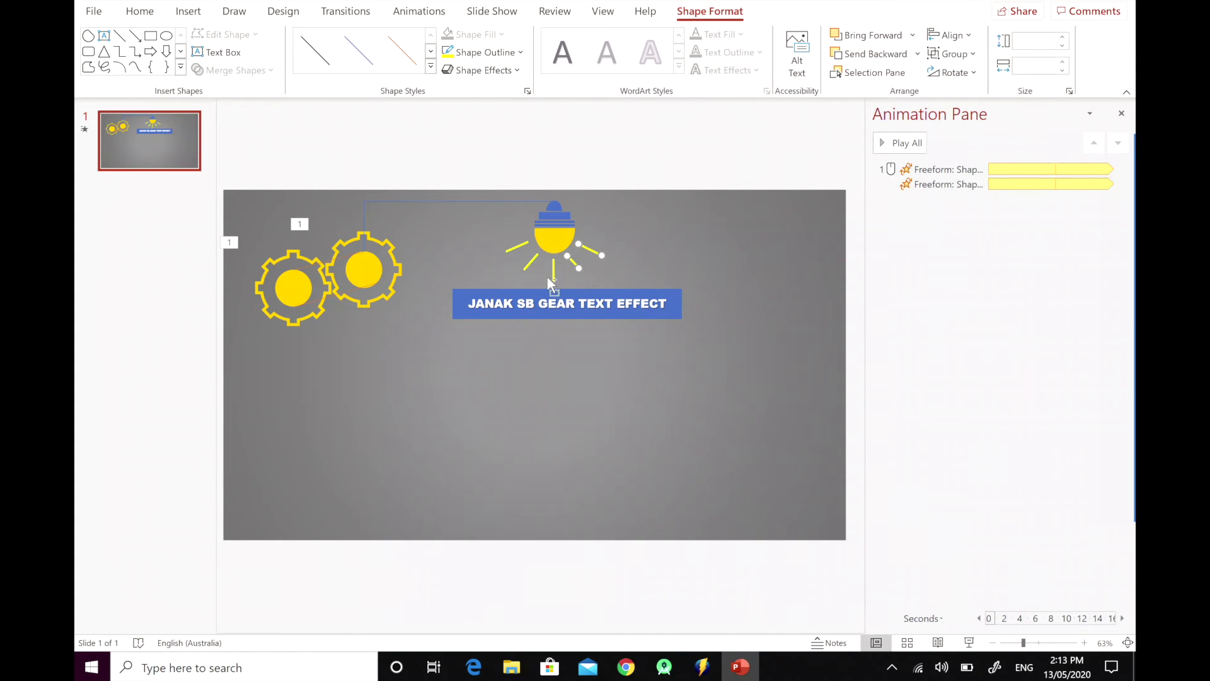
left_click(429, 14)
left_click(741, 71)
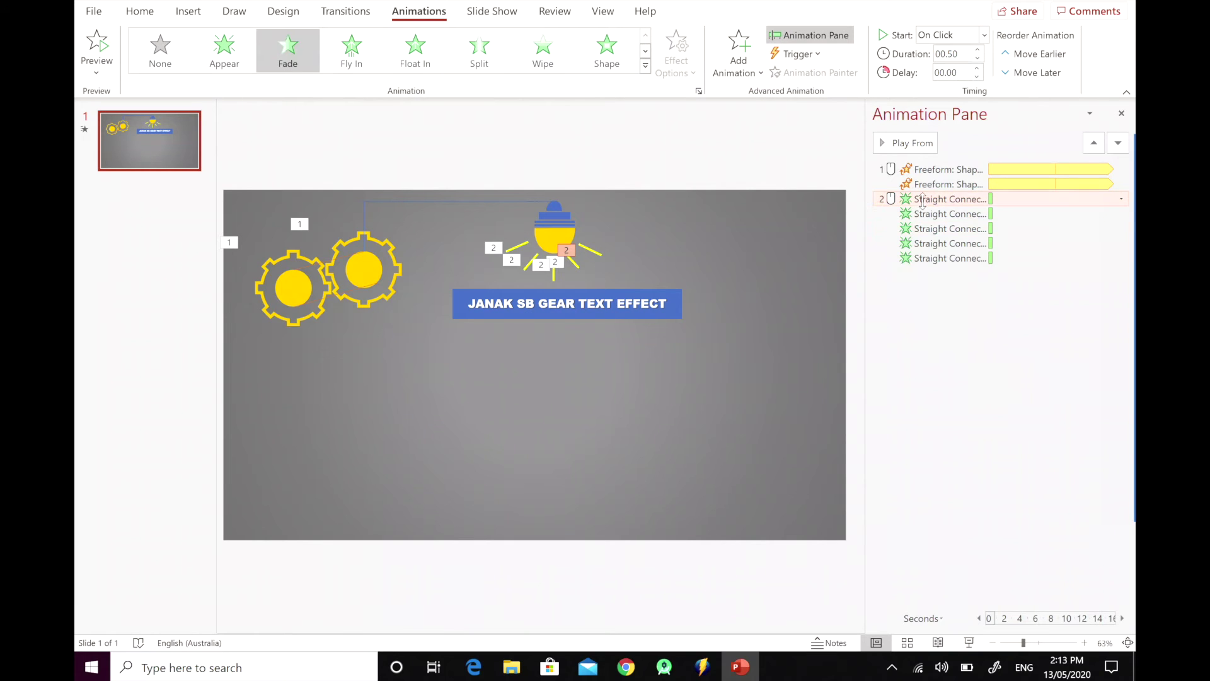
left_click(919, 204)
left_click_drag(919, 202, 926, 259)
left_click(1121, 257)
left_click(1008, 308)
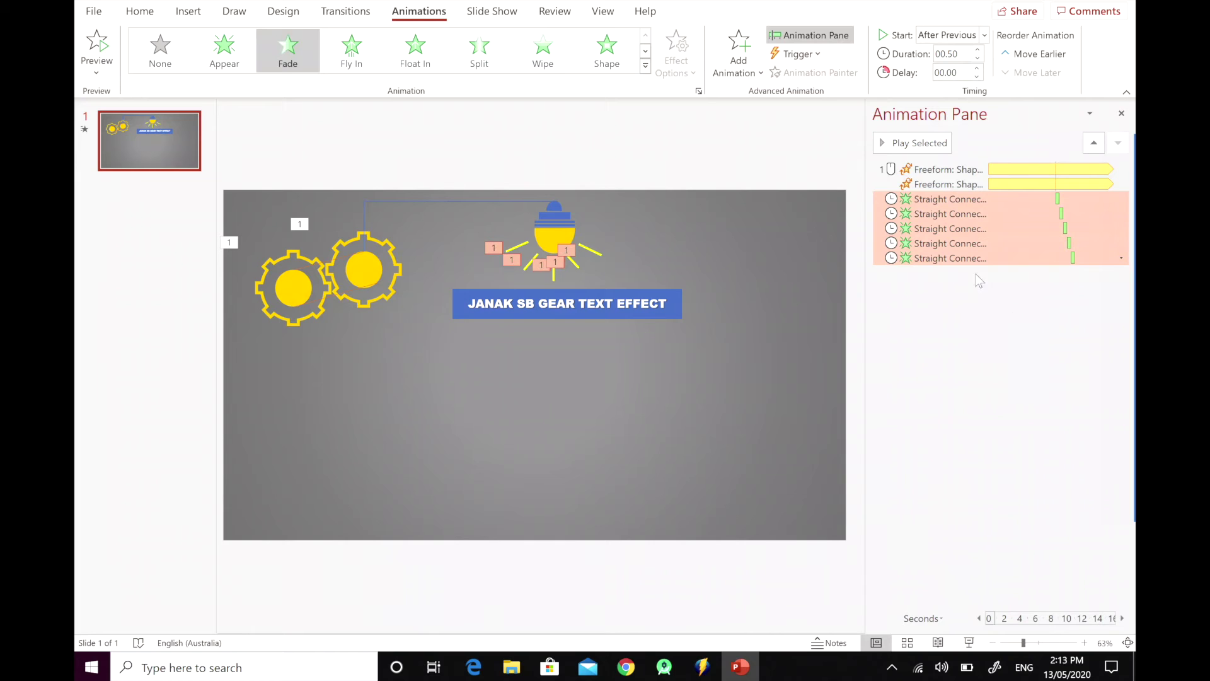
Set the rays' Fade animations to repeat Until End of Slide with a duration of 1 second (Fast)
left_click(1121, 258)
left_click(1008, 327)
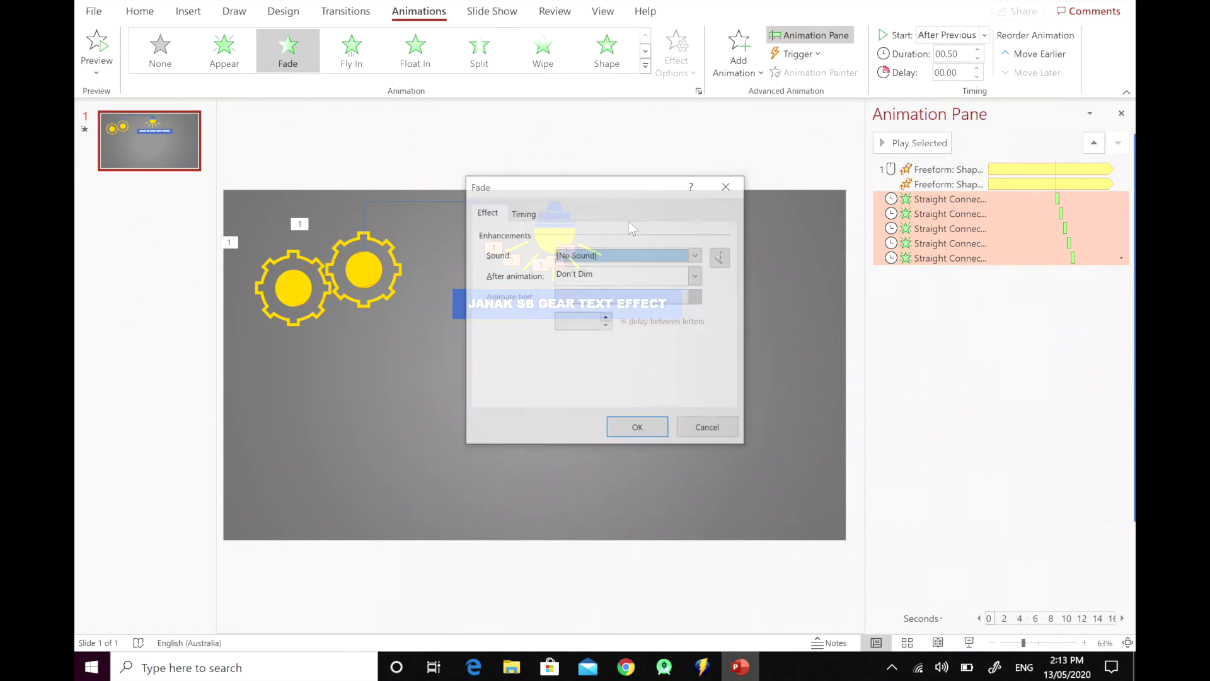
left_click(528, 212)
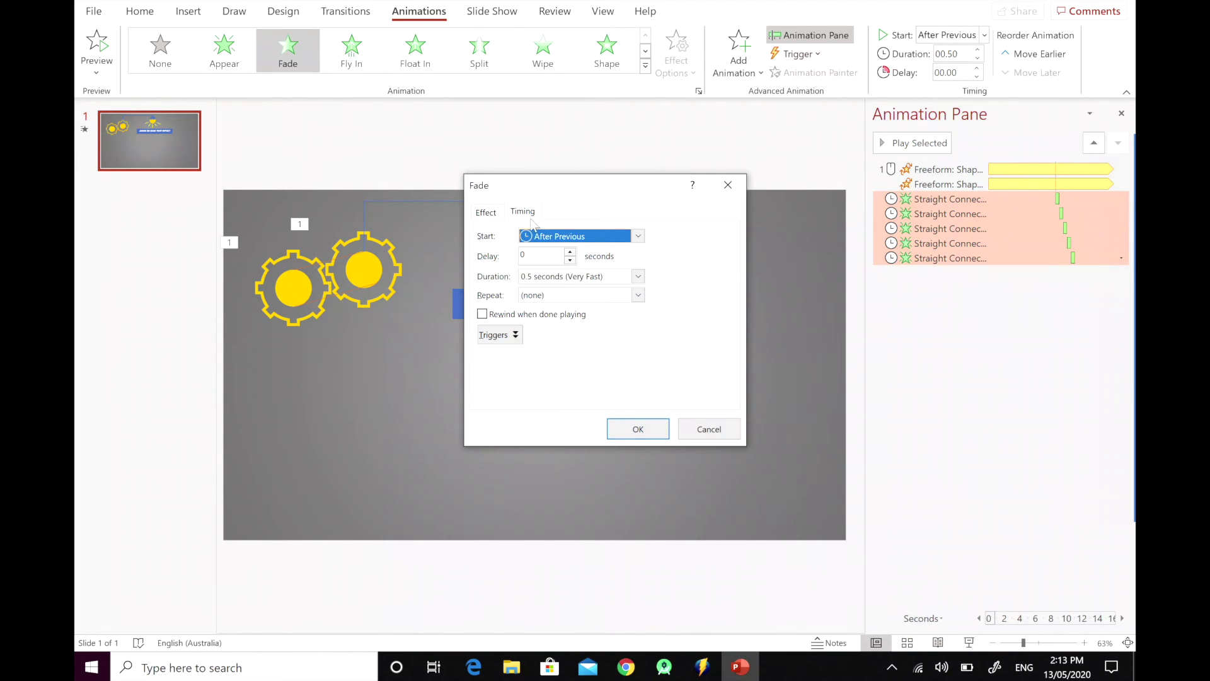
left_click(638, 294)
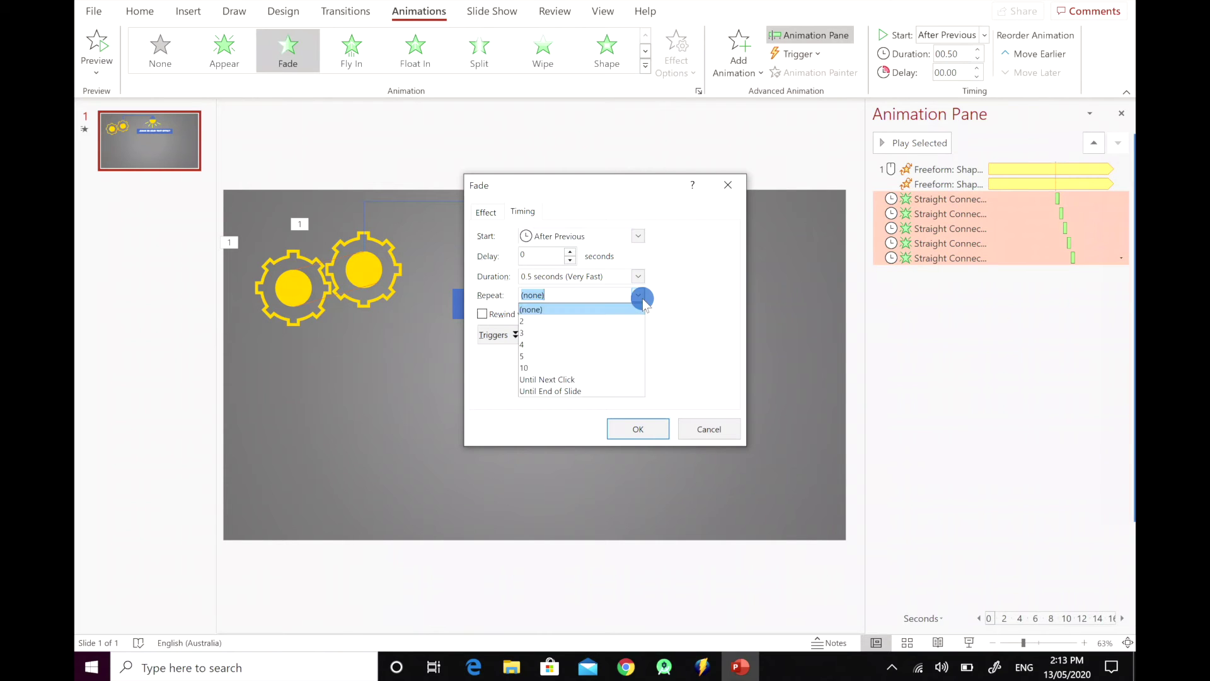
left_click(603, 397)
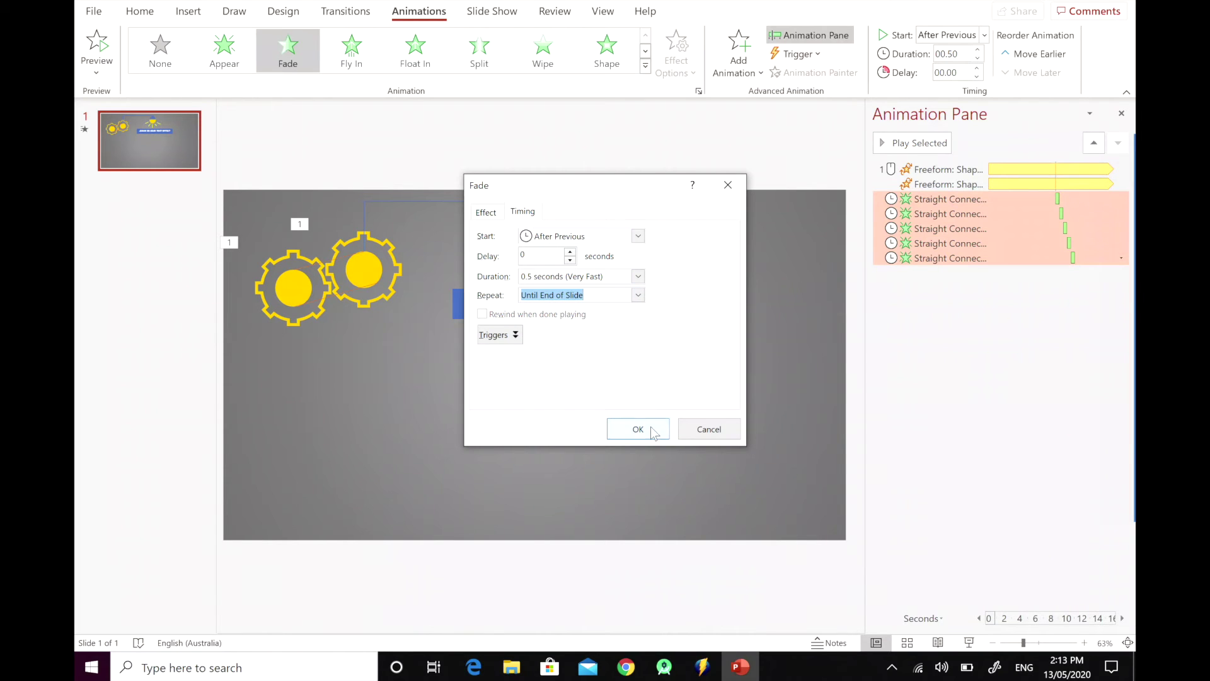
left_click(637, 277)
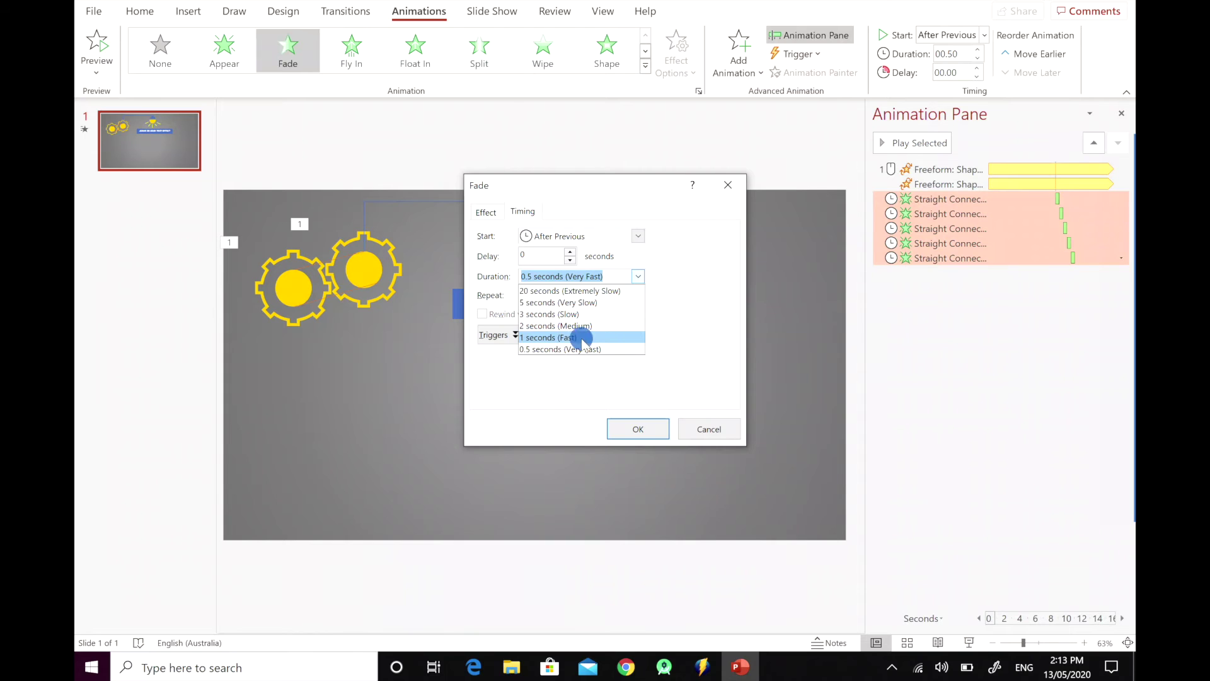
left_click(577, 335)
left_click(638, 429)
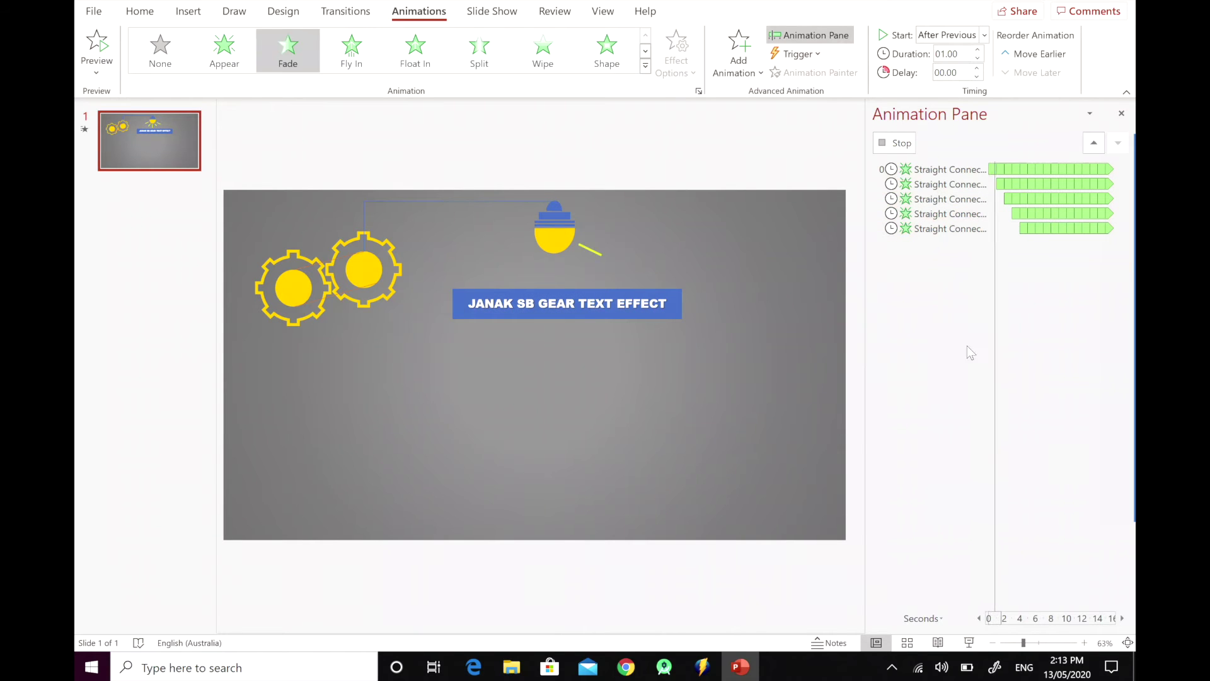
Set the five rays' Fade animations to start With Previous and preview them
right_click(989, 250)
left_click(1012, 278)
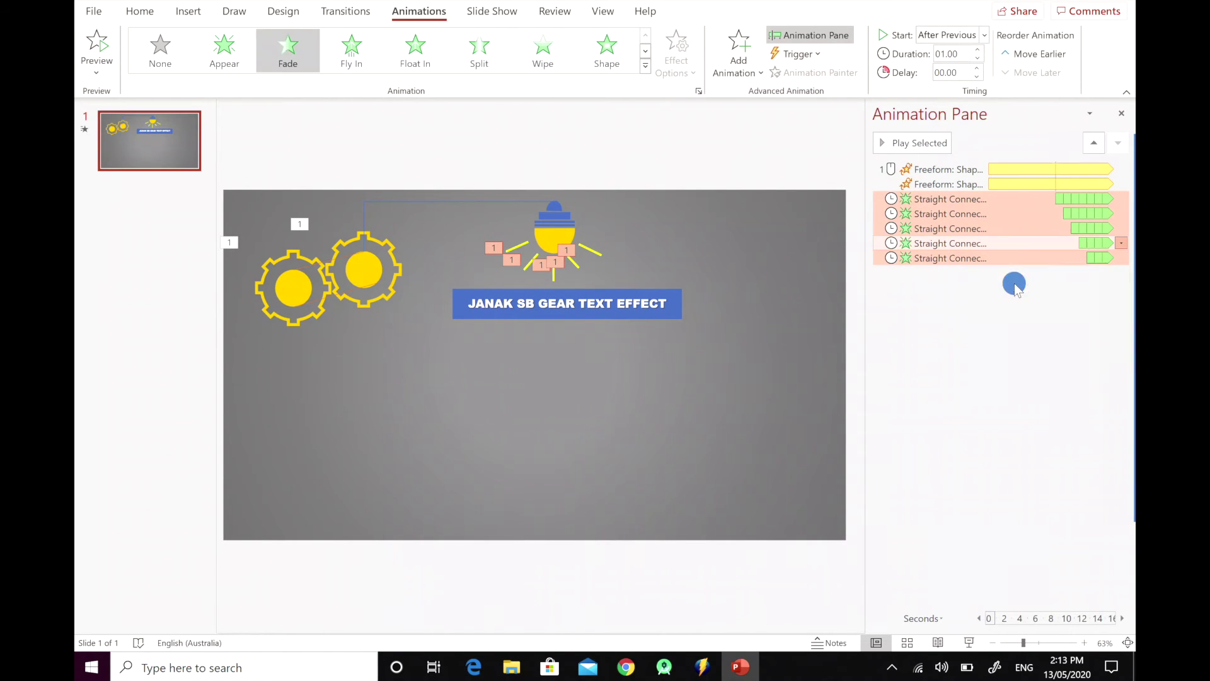
left_click(910, 144)
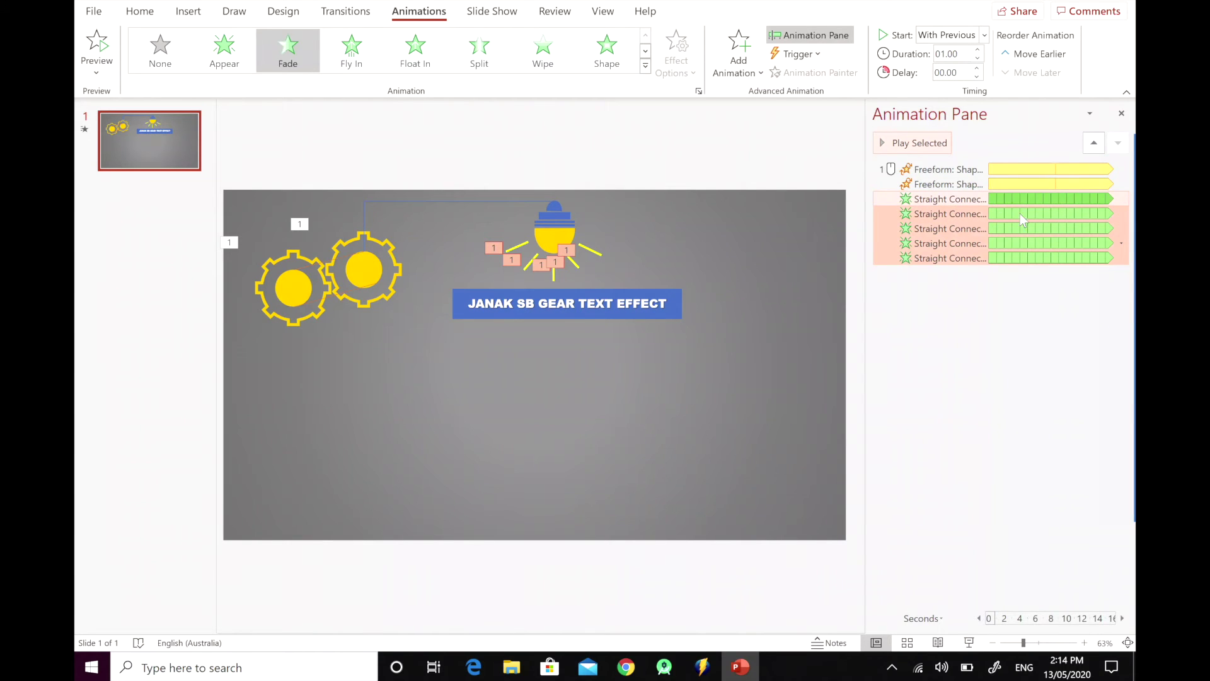
Set the duration of the rays' Fade animations to 0.5 seconds (Very Fast)
right_click(995, 200)
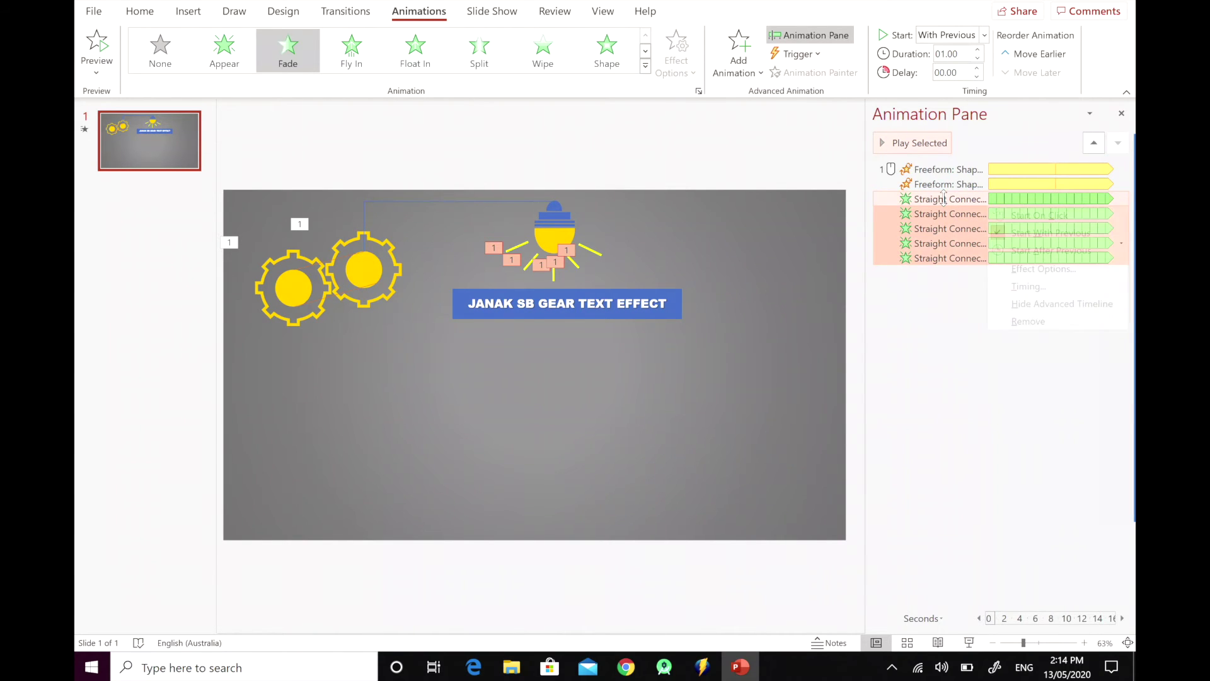
left_click(1043, 271)
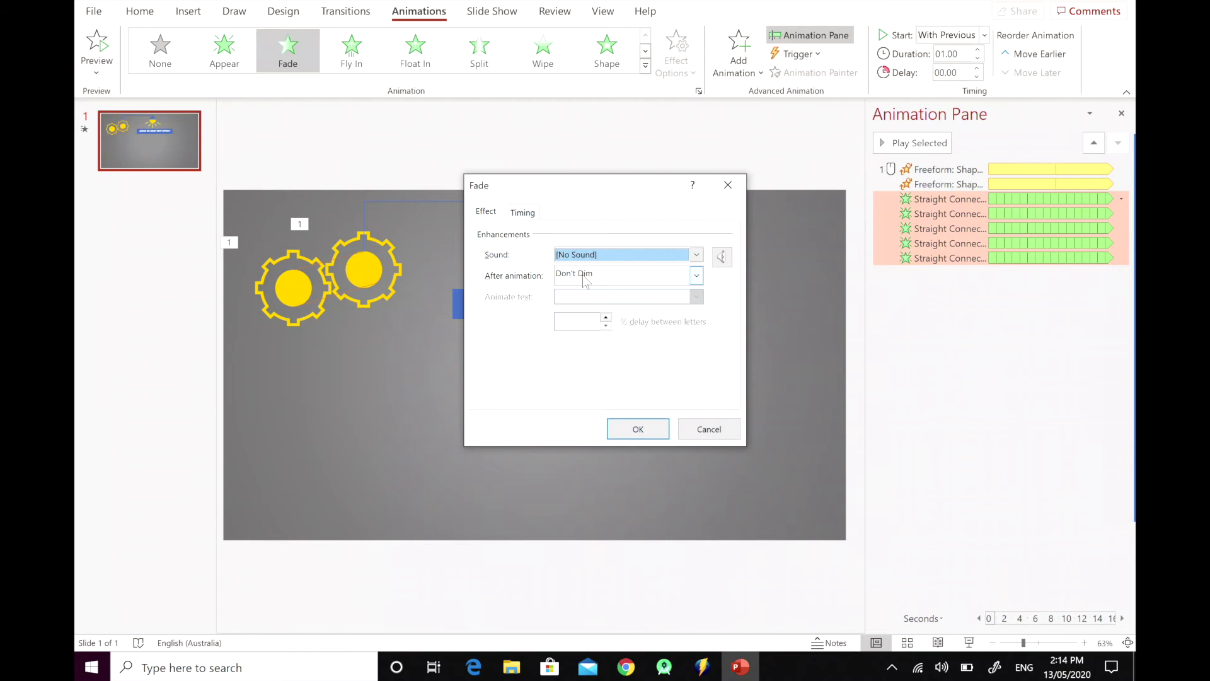
left_click(519, 212)
left_click(638, 276)
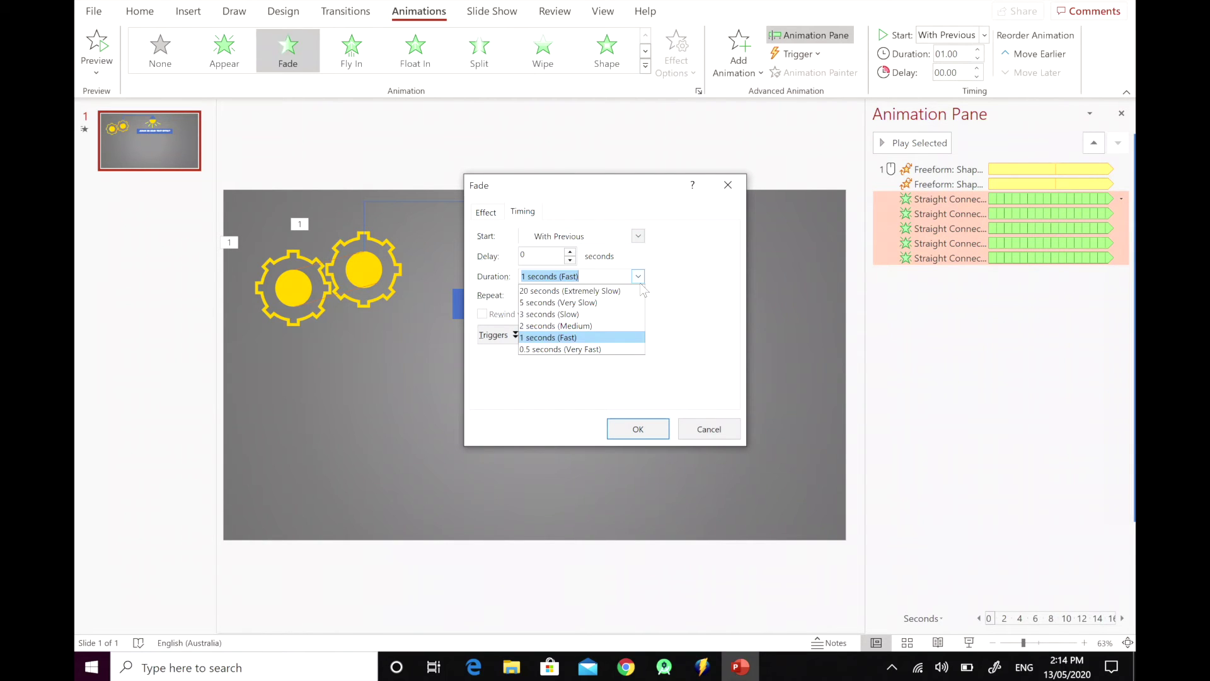
left_click(567, 348)
left_click(633, 429)
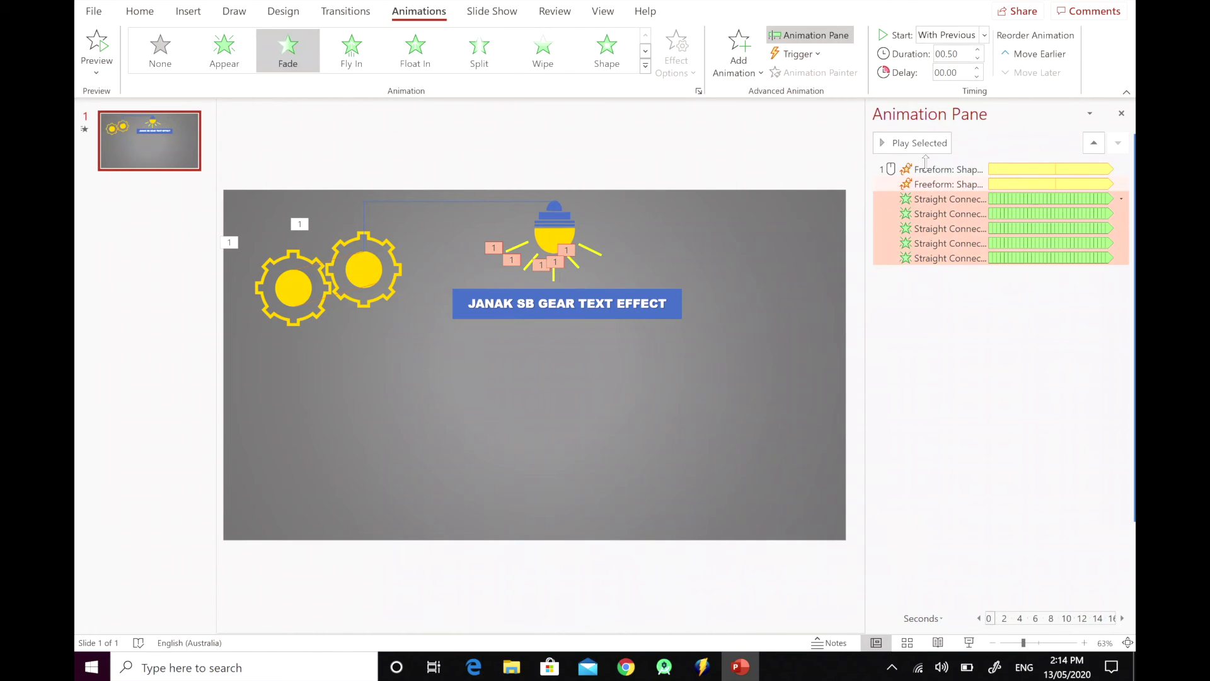
left_click(660, 264)
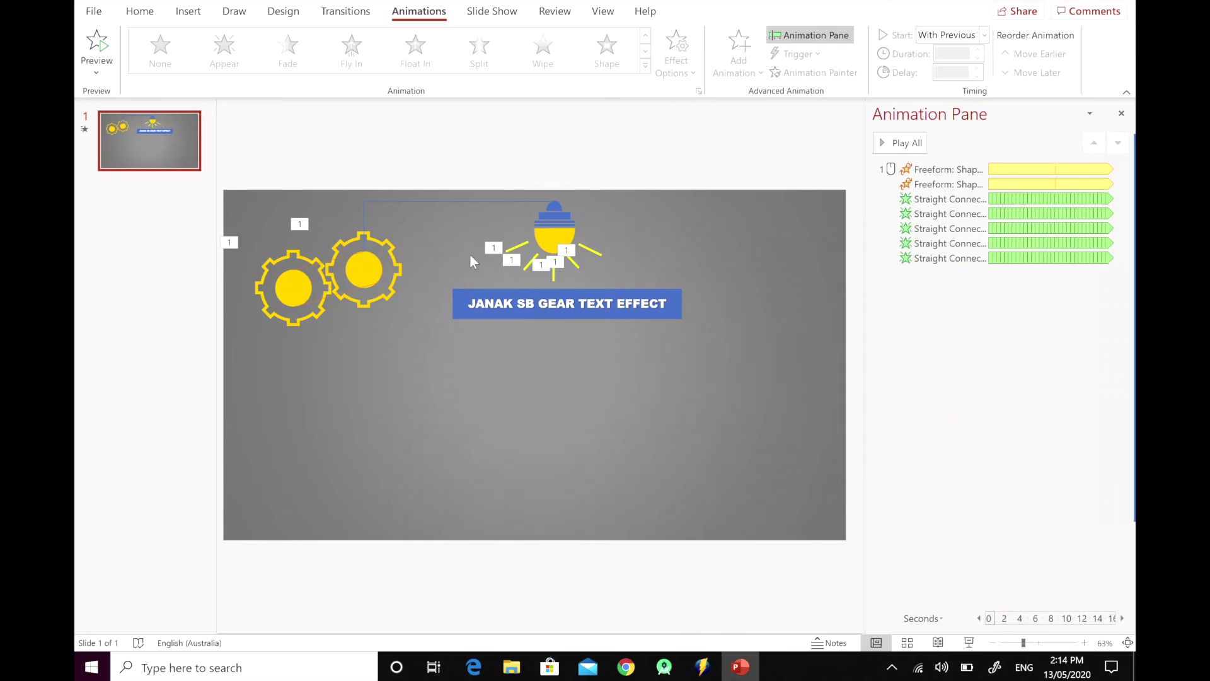
Copy the yellow gear nearest the bulb with its hub into the empty area below and shrink the copies
left_click(391, 259)
left_click(376, 280)
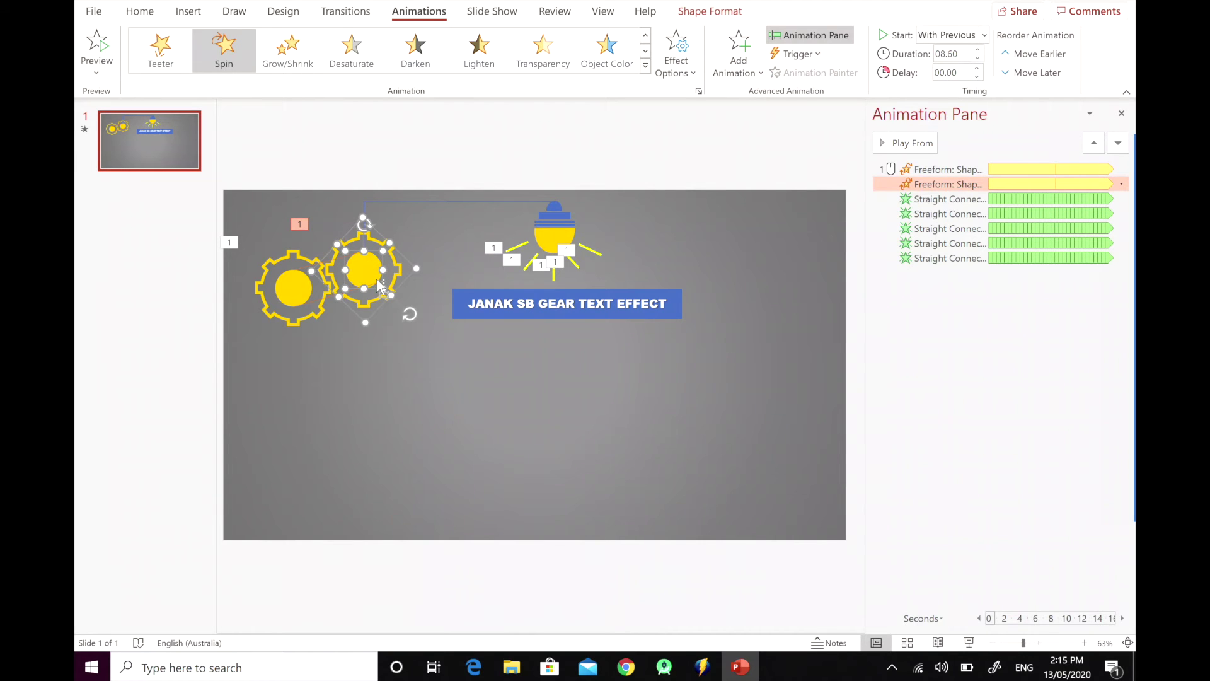
key("ctrl+v")
left_click_drag(373, 287, 308, 400)
left_click(396, 443, "ctrl")
left_click(395, 443, "ctrl")
left_click_drag(322, 360, 311, 389)
Set the copied gear outline to 3 cm by 3 cm and centre the copied hub inside it
left_click(709, 10)
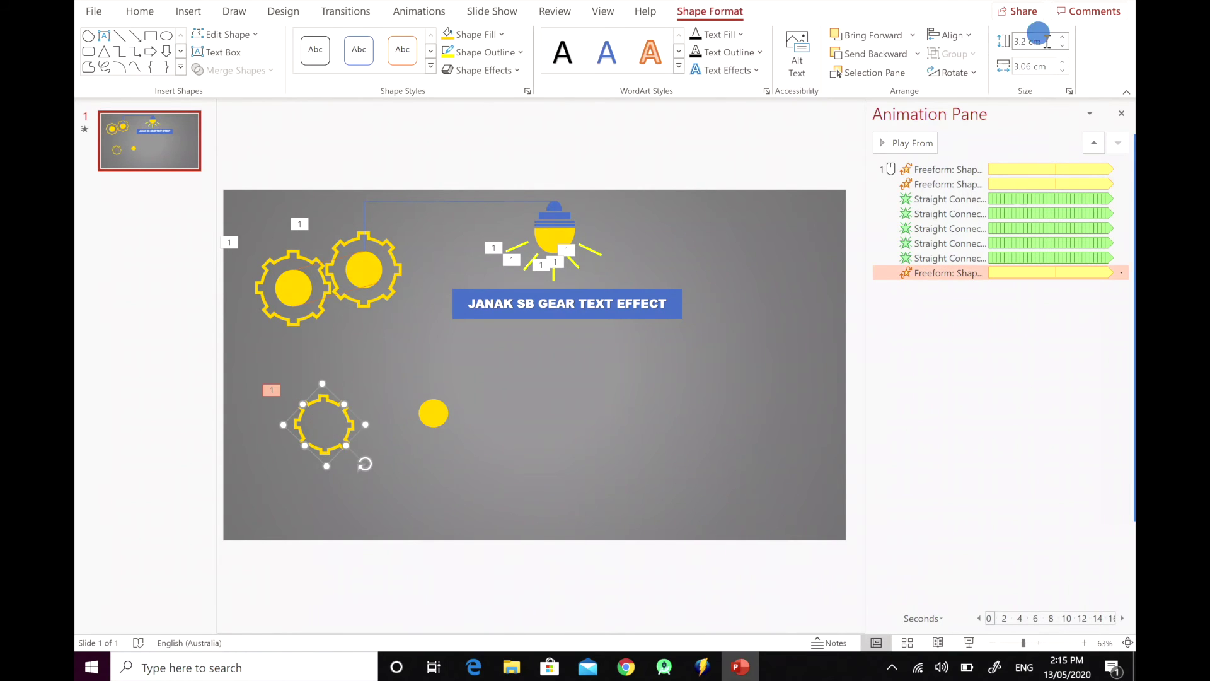
type("3")
key("Tab")
type("3")
left_click_drag(426, 415, 318, 428)
Recolour the copied gear with a purple outline and its hub with purple fill and outline
left_click(344, 404)
left_click(709, 11)
left_click(485, 51)
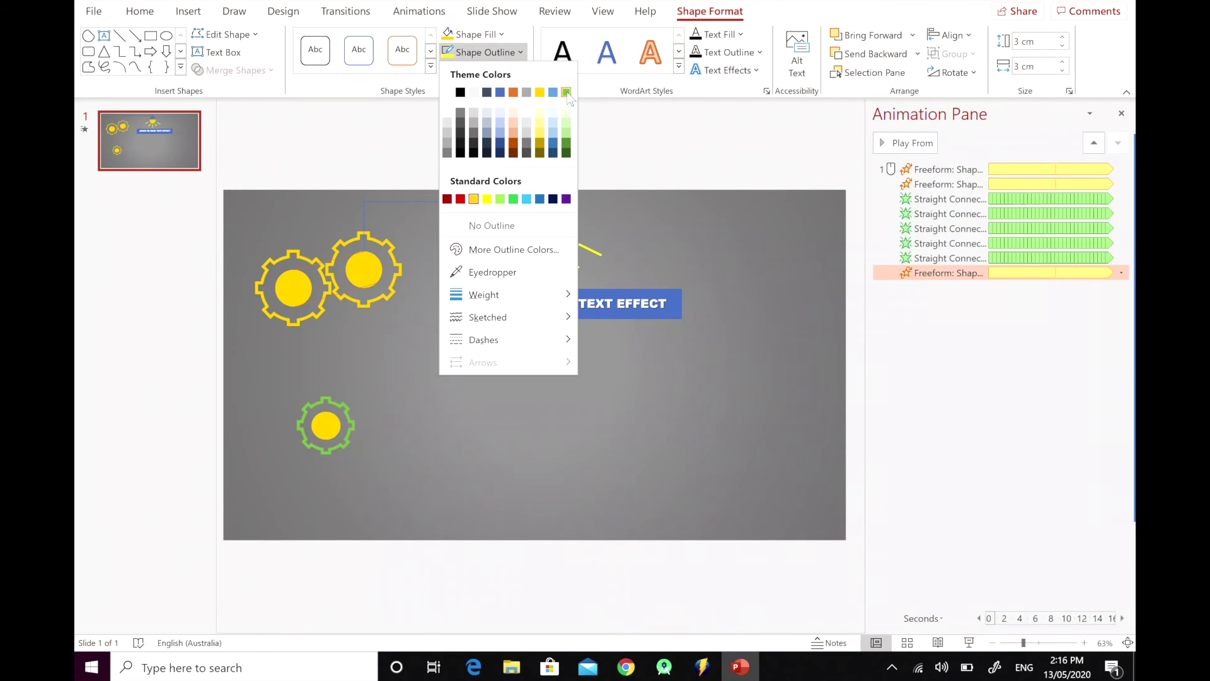
left_click(566, 199)
left_click(486, 52)
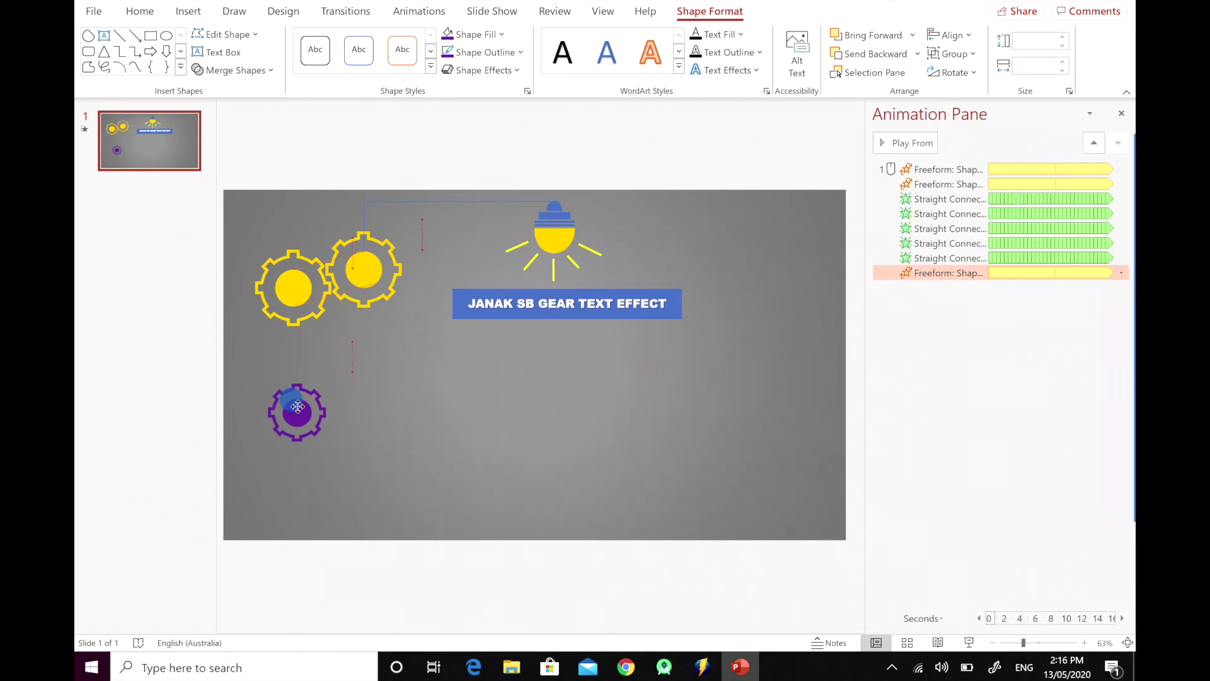
Place the purple gear beneath the yellow gears and spread three copies of it across the slide below the caption
left_click_drag(297, 407, 736, 370)
key("ctrl+c")
key("ctrl+v")
key("ctrl+c")
key("ctrl+v")
key("ctrl+c")
key("ctrl+v")
Set the outer ring of the lowest purple gear to 2 cm by 2 cm
left_click(608, 422)
type("2")
left_click_drag(1040, 63, 1008, 64)
type("2")
Set the lowest gear's hub to 1 cm by 1 cm and centre it within the ring
left_click(586, 437)
left_click(655, 481)
left_click_drag(576, 436, 589, 435)
left_click_drag(1043, 43, 1012, 43)
type("1")
left_click_drag(1040, 66, 1010, 67)
type("1")
left_click(655, 473)
left_click_drag(593, 431, 597, 435)
Recolour the small lowest gear's outline and its hub's outline and fill to gold
left_click(614, 436)
left_click(481, 34)
left_click(480, 34)
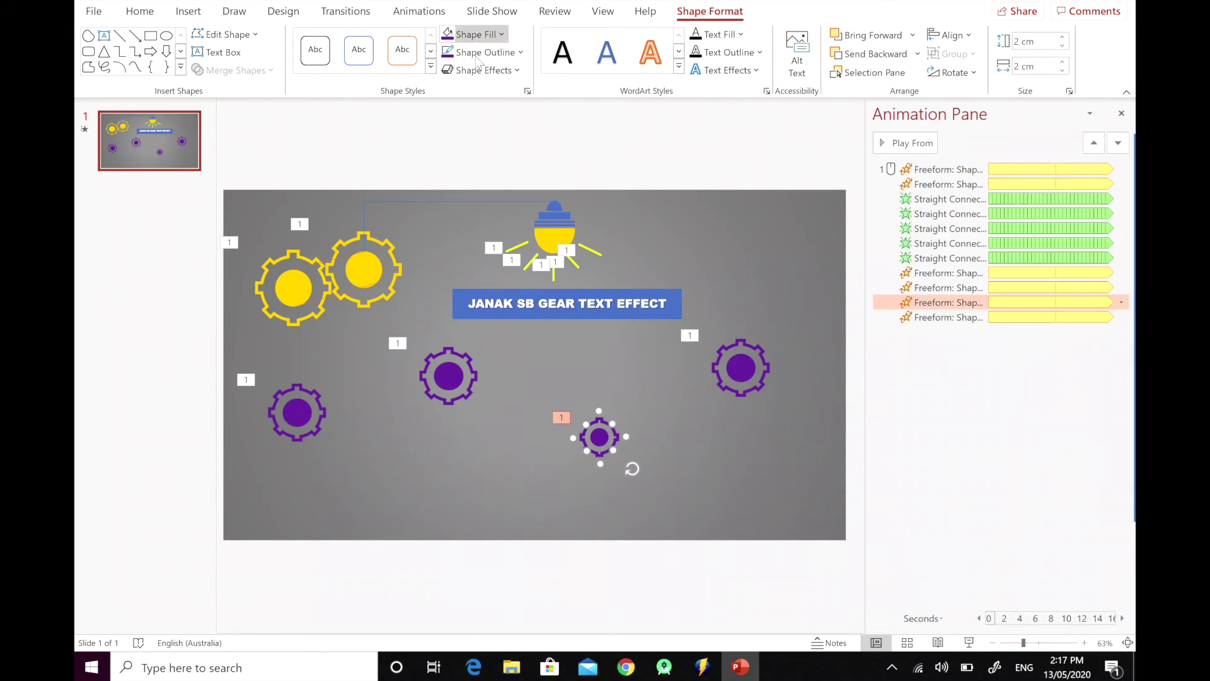
left_click(482, 53)
left_click(474, 198)
left_click(599, 437)
left_click(484, 52)
left_click(482, 35)
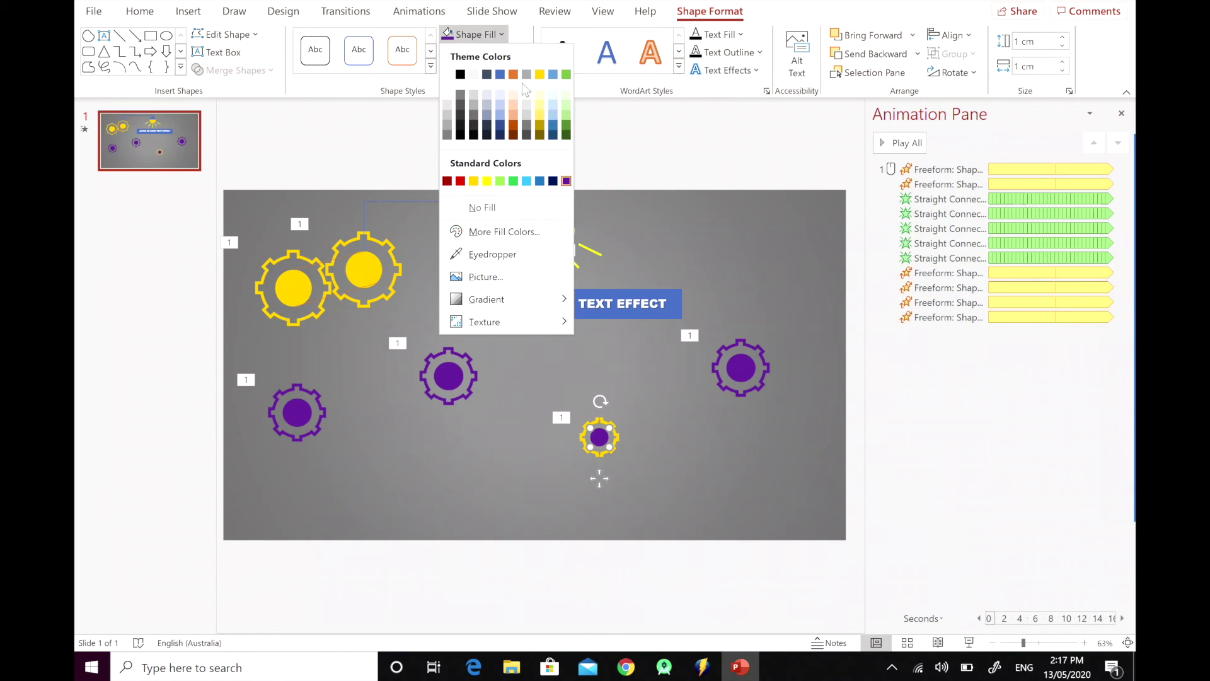
left_click(473, 181)
Recolour the outline and hub of the second gear in the lower row to the green theme colour
left_click(741, 367)
left_click(448, 376)
left_click(482, 53)
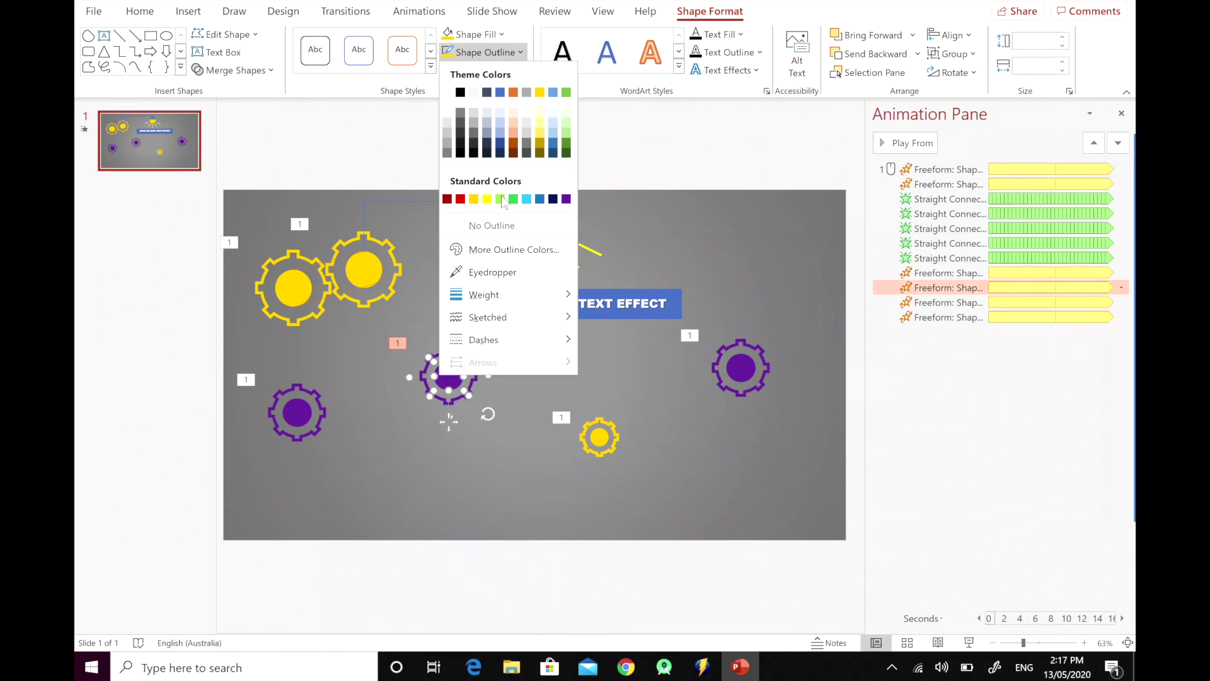
left_click(566, 92)
left_click(492, 36)
left_click(566, 73)
left_click(563, 353)
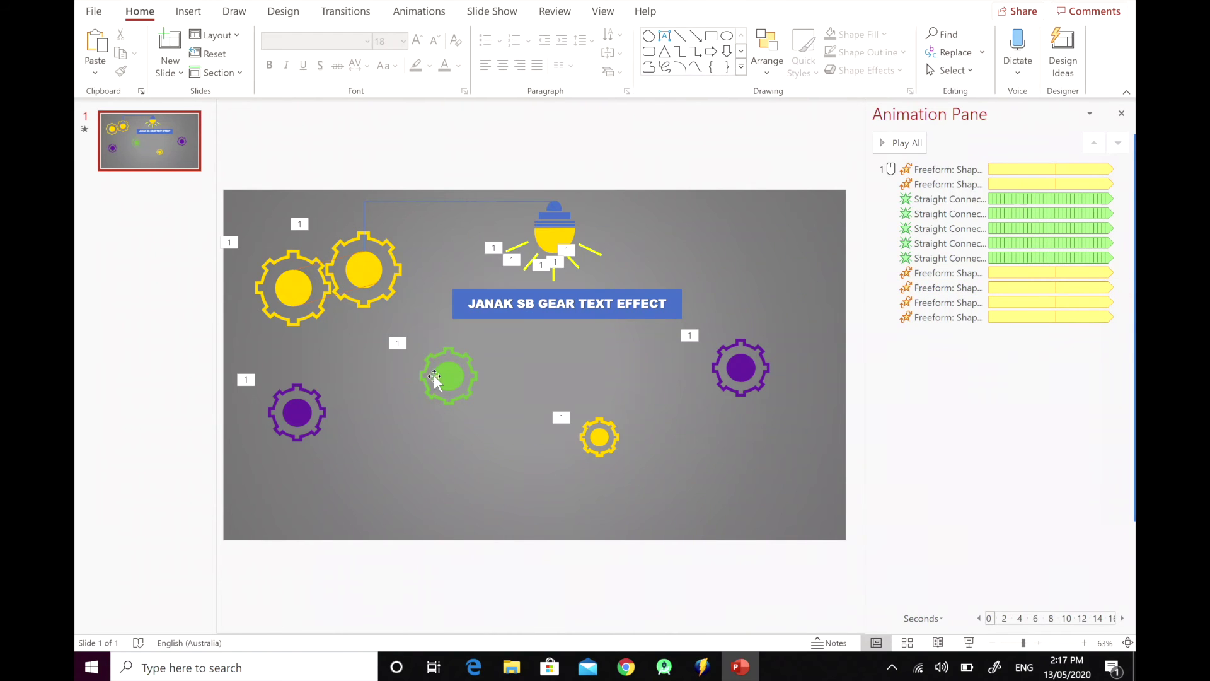
Insert a text box reading 1 and place it over the hub of the purple gear beneath the yellow gears
left_click(188, 10)
left_click(778, 48)
left_click(405, 486)
left_click_drag(413, 541, 297, 453)
Format the number 1 as bold, shadowed, white Arial Black at 20 pt
left_click(367, 41)
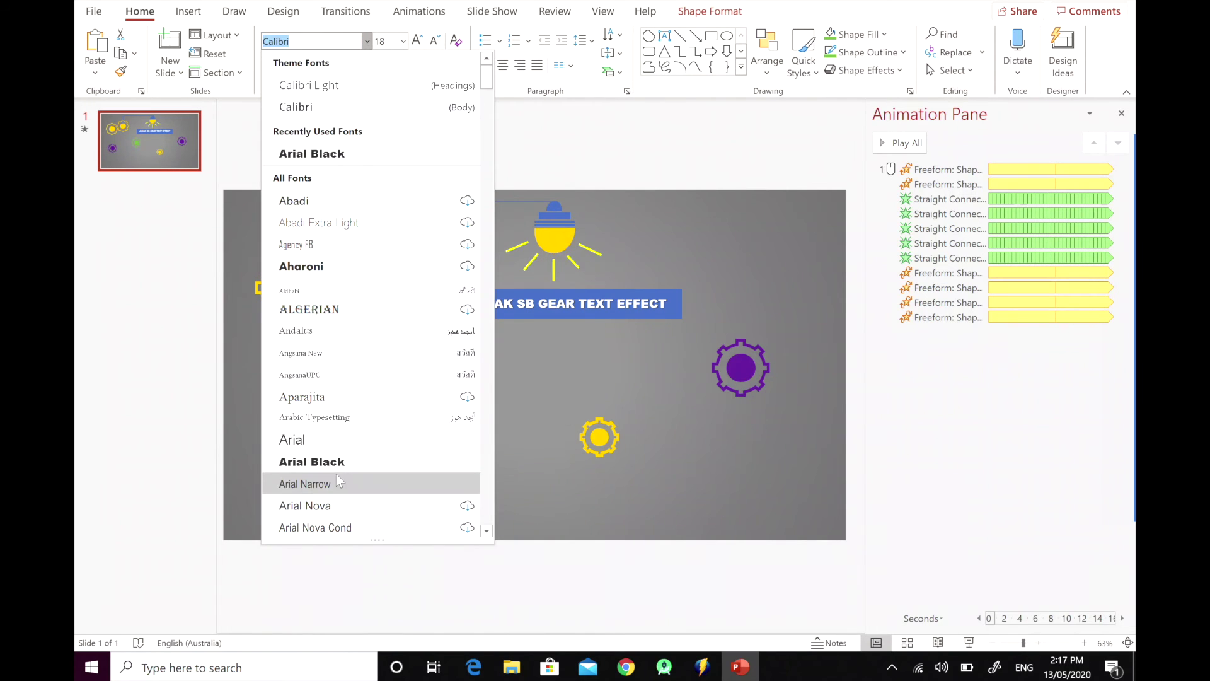
left_click_drag(490, 88, 487, 356)
left_click(360, 319)
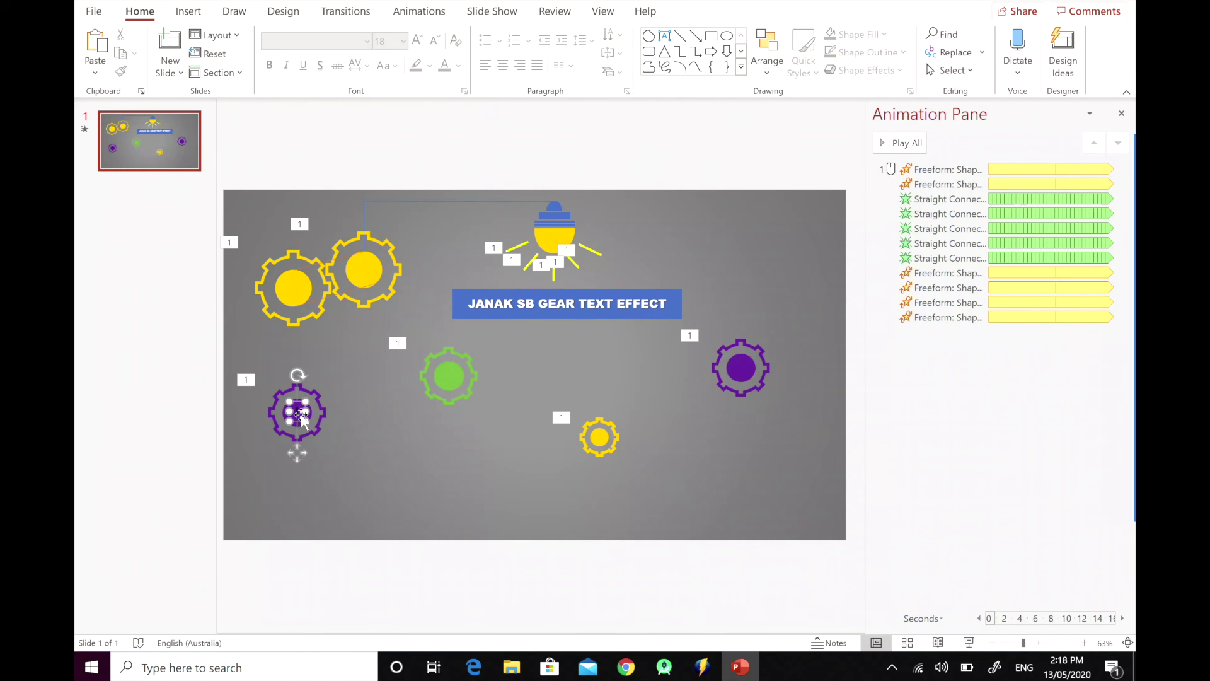
left_click(422, 44)
left_click(346, 40)
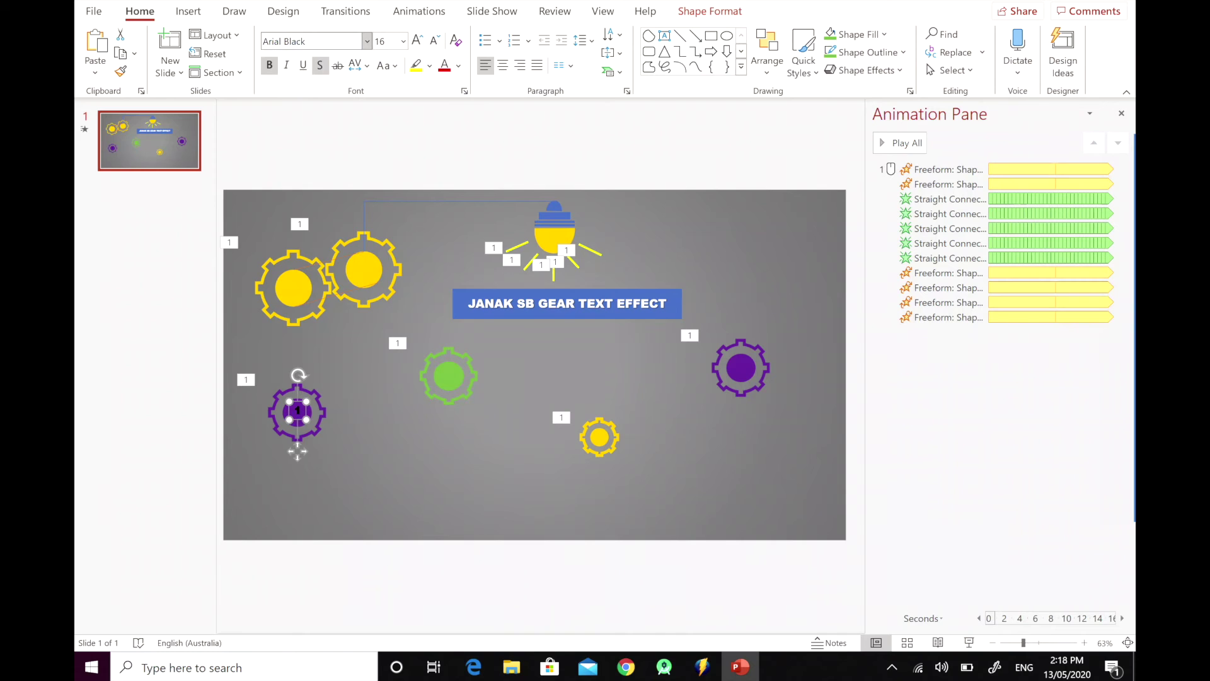
double_click(414, 39)
left_click(458, 65)
left_click(447, 108)
Copy the number label onto the green and small gold gears, numbering them 2 and 3
key("ctrl+Left")
key("ctrl+Left")
key("ctrl+v")
left_click_drag(303, 461, 599, 483)
key("ctrl+v")
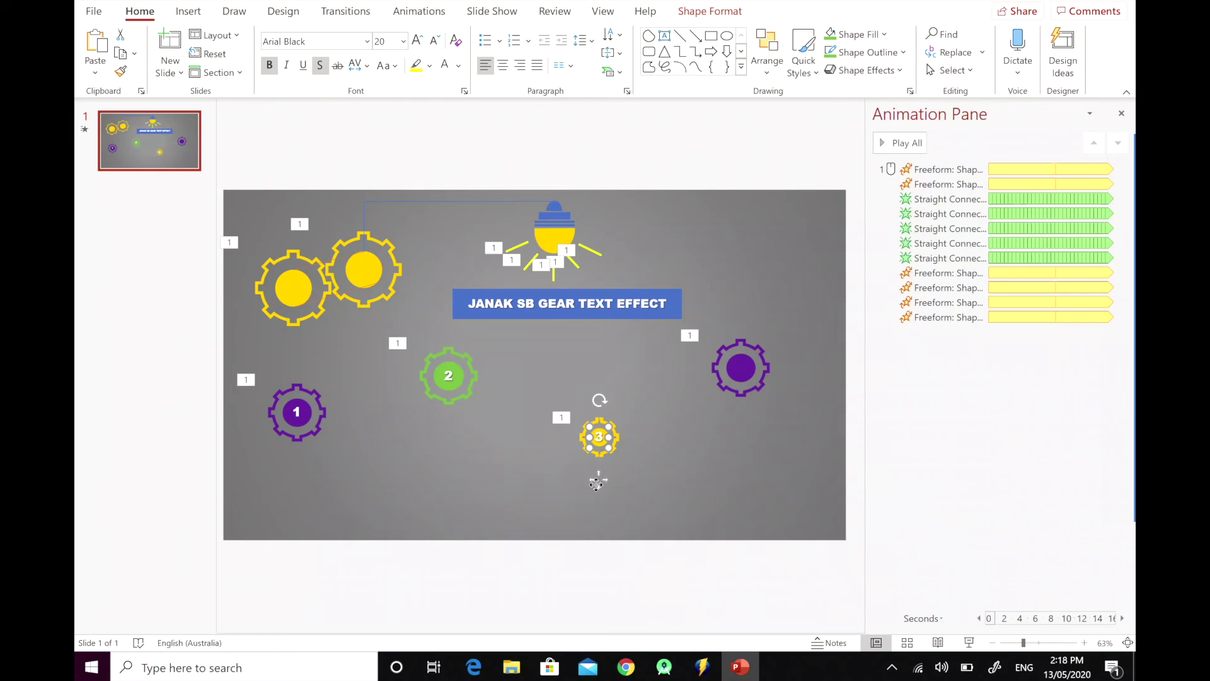
Copy the number label onto the hub of the remaining purple gear and change its text to 4
key("ctrl+v")
left_click_drag(607, 486, 744, 409)
double_click(741, 368)
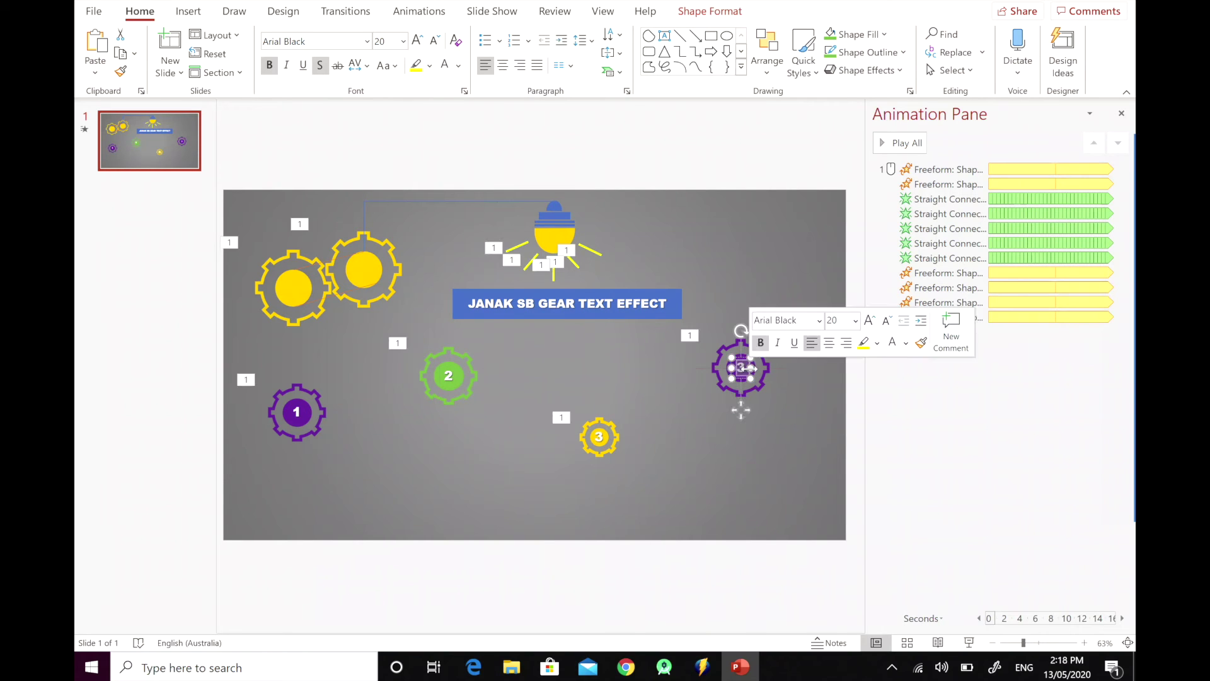
type("4")
left_click(754, 427)
key("ctrl+v")
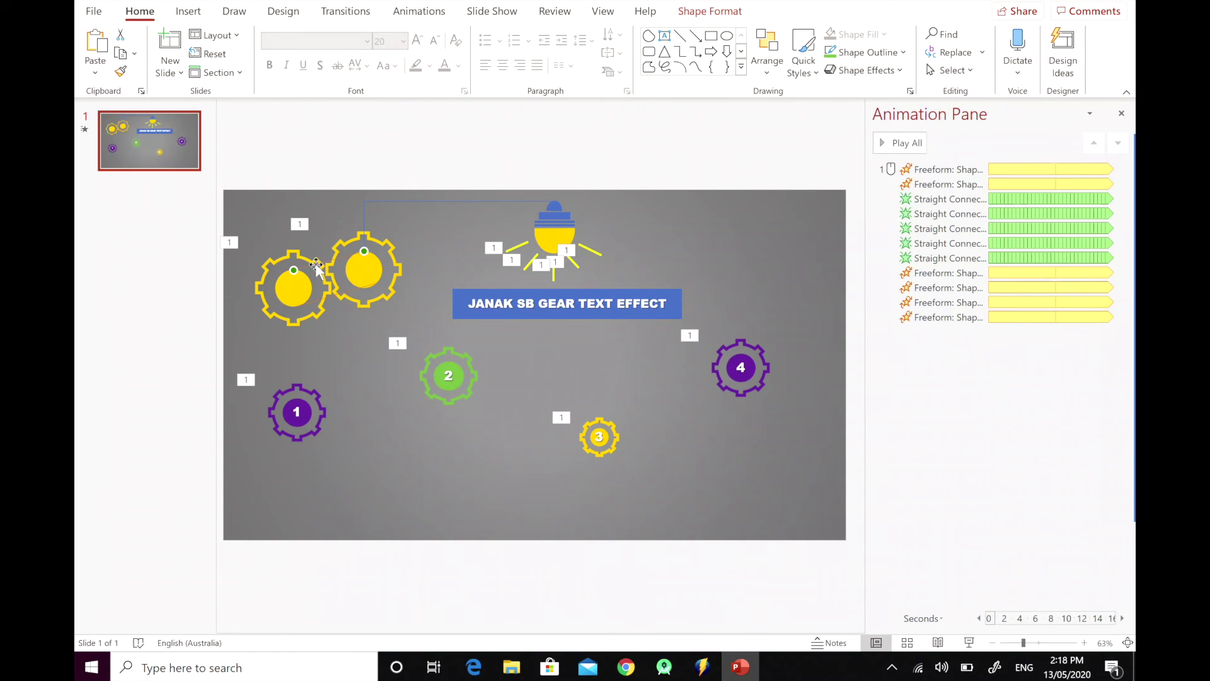
Connect gears 1 and 2 with a pair of thin orange lines, copying the first line to make the second
left_click_drag(316, 264, 448, 363)
left_click_drag(298, 401, 296, 427)
left_click(364, 380)
key("ctrl+c")
key("ctrl+v")
left_click_drag(460, 388, 448, 391)
left_click(455, 431)
left_click(285, 428)
left_click(340, 440)
left_click(379, 376)
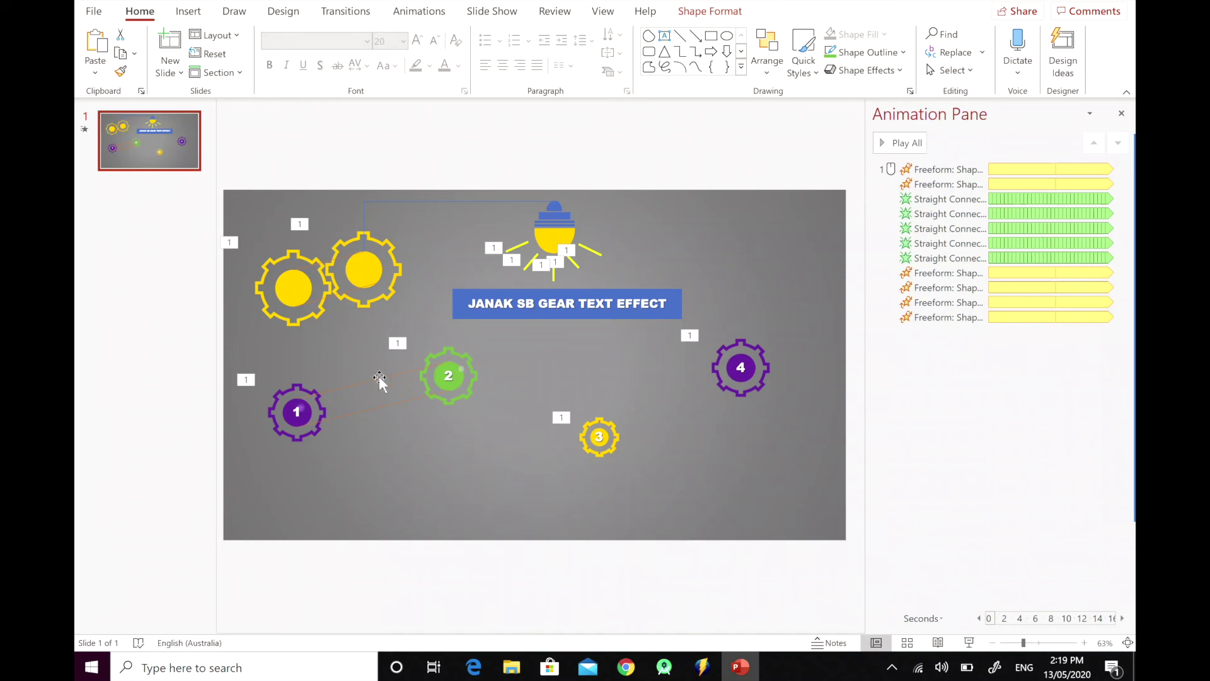
Connect gears 2 and 3 with a pair of copied thin lines running along both sides of the gears
left_click(641, 425)
left_click(468, 375)
key("ctrl+c")
key("ctrl+v")
left_click_drag(510, 397, 502, 418)
left_click_drag(448, 395, 447, 389)
left_click_drag(600, 459, 597, 445)
Copy the connecting line twice more to join gears 3 and 4 with a matching pair
key("ctrl+c")
key("ctrl+v")
left_click_drag(502, 414, 729, 396)
left_click_drag(832, 436, 601, 444)
key("ctrl+c")
key("ctrl+v")
left_click_drag(749, 376, 747, 377)
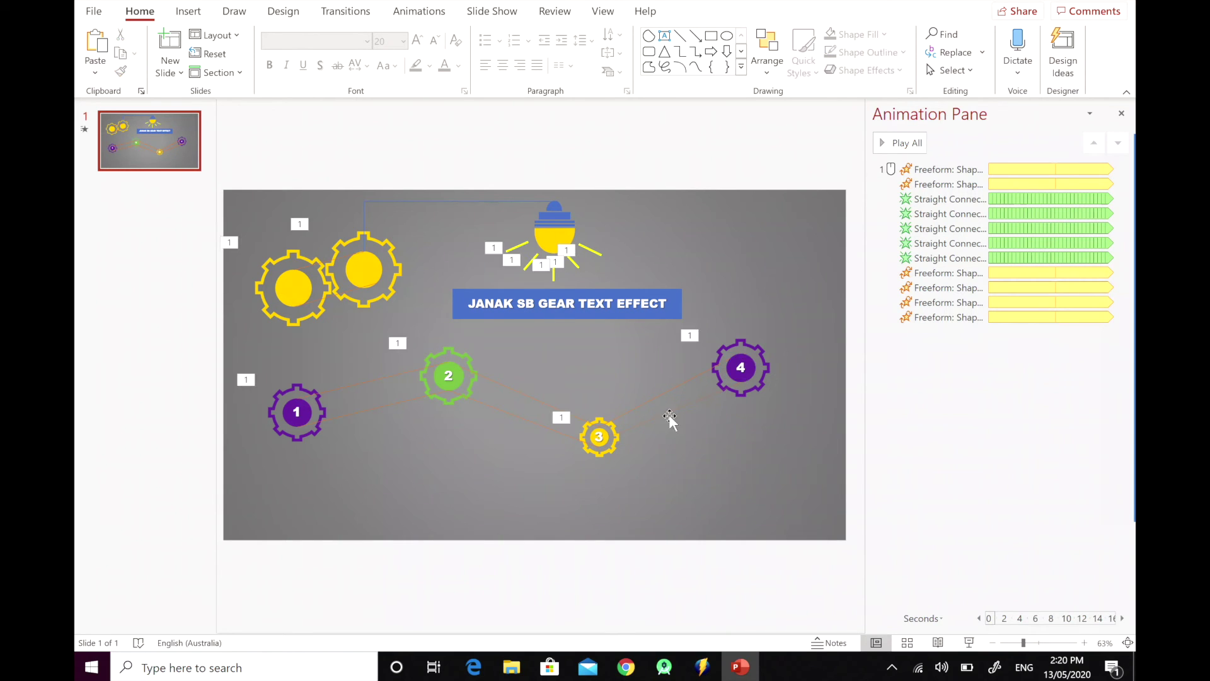
Change the outline colour of the two lines between gears 3 and 4 to purple
left_click(644, 397)
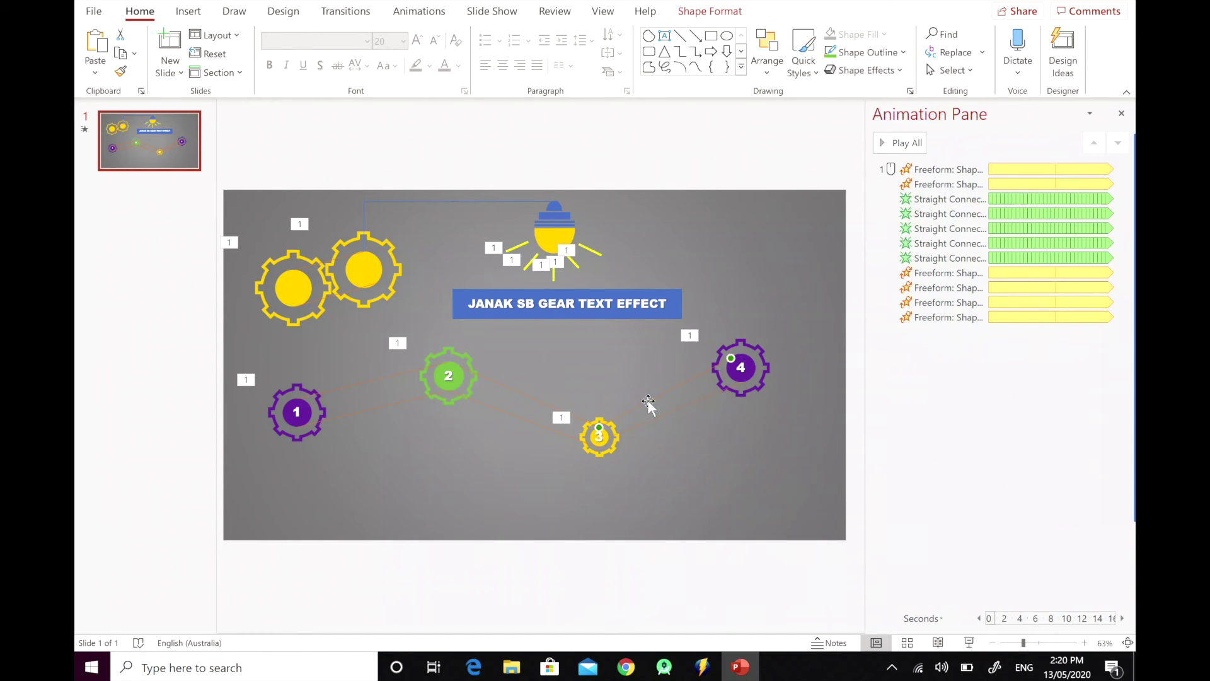
left_click(647, 401, "ctrl")
left_click(711, 18)
left_click(496, 56)
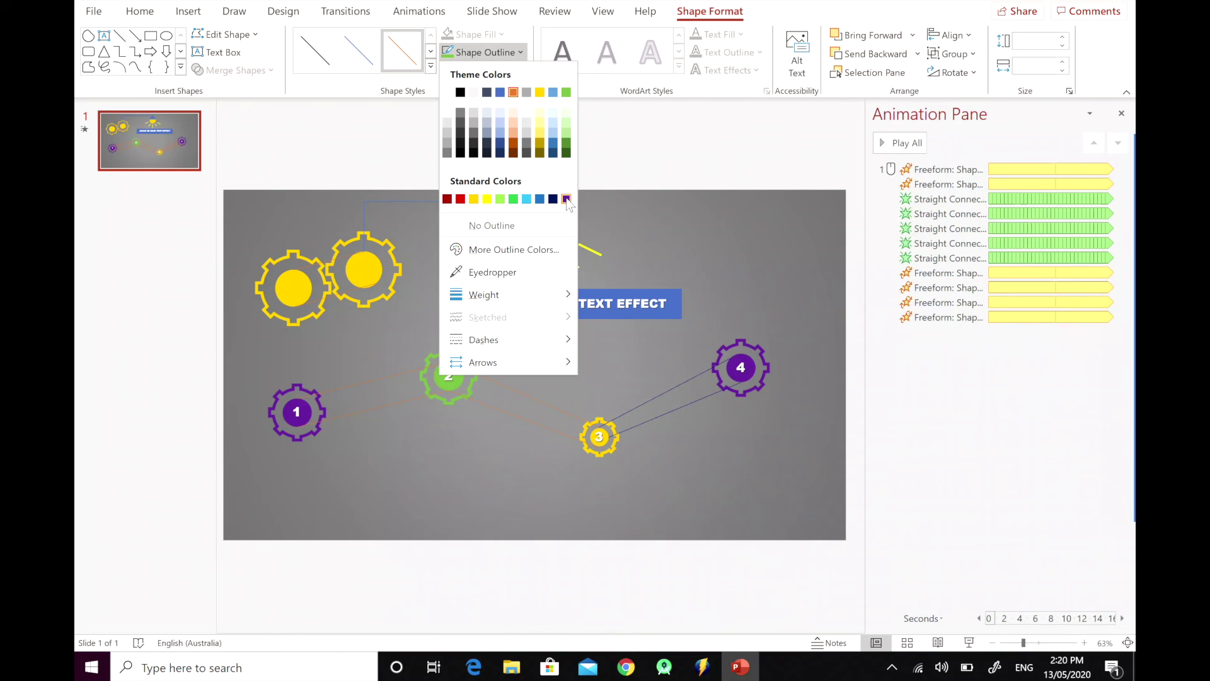
left_click(566, 199)
Change the outline colour of the two lines between gears 2 and 3 to yellow
left_click(501, 415)
left_click(499, 412, "shift")
left_click(512, 53)
left_click(500, 199)
left_click(559, 364)
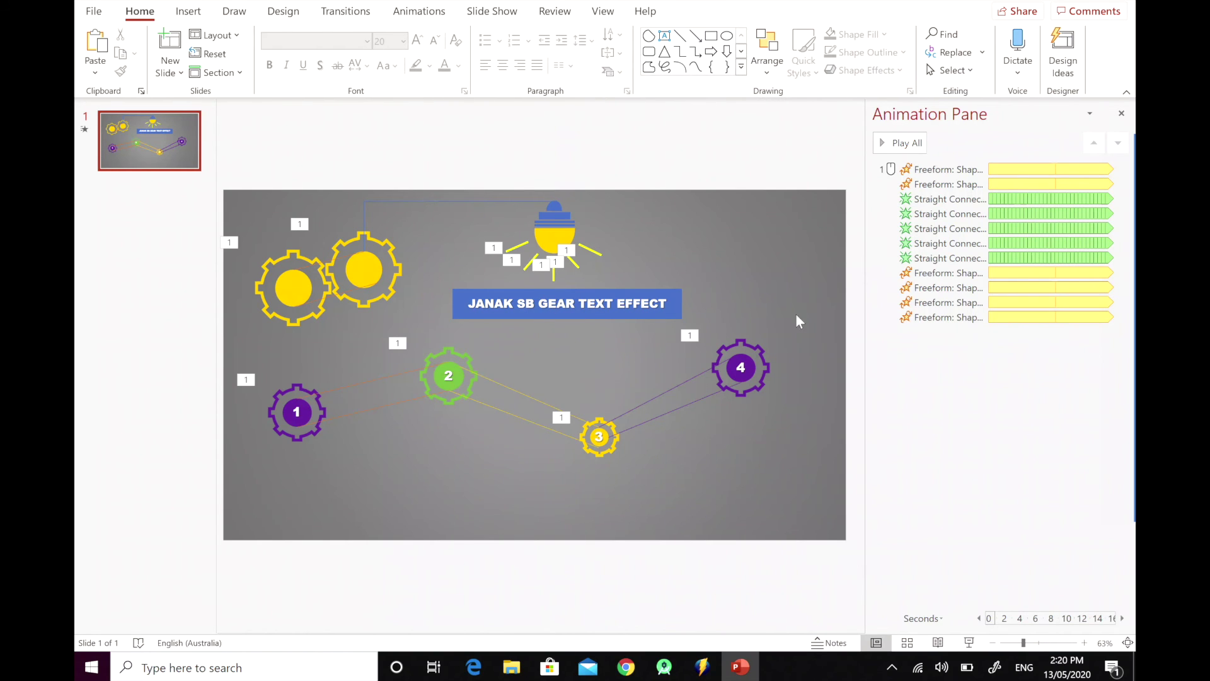
Preview the animations and set the Spin direction of gears 4 and 2 to Clockwise
left_click(908, 149)
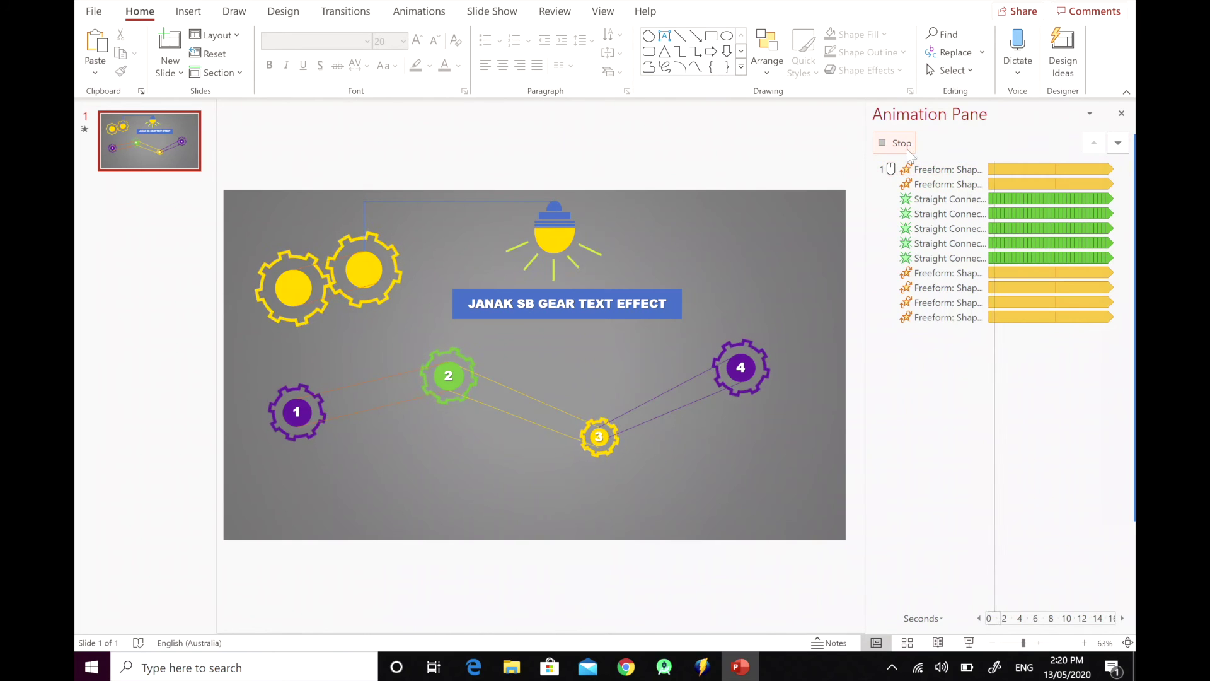
left_click(759, 340)
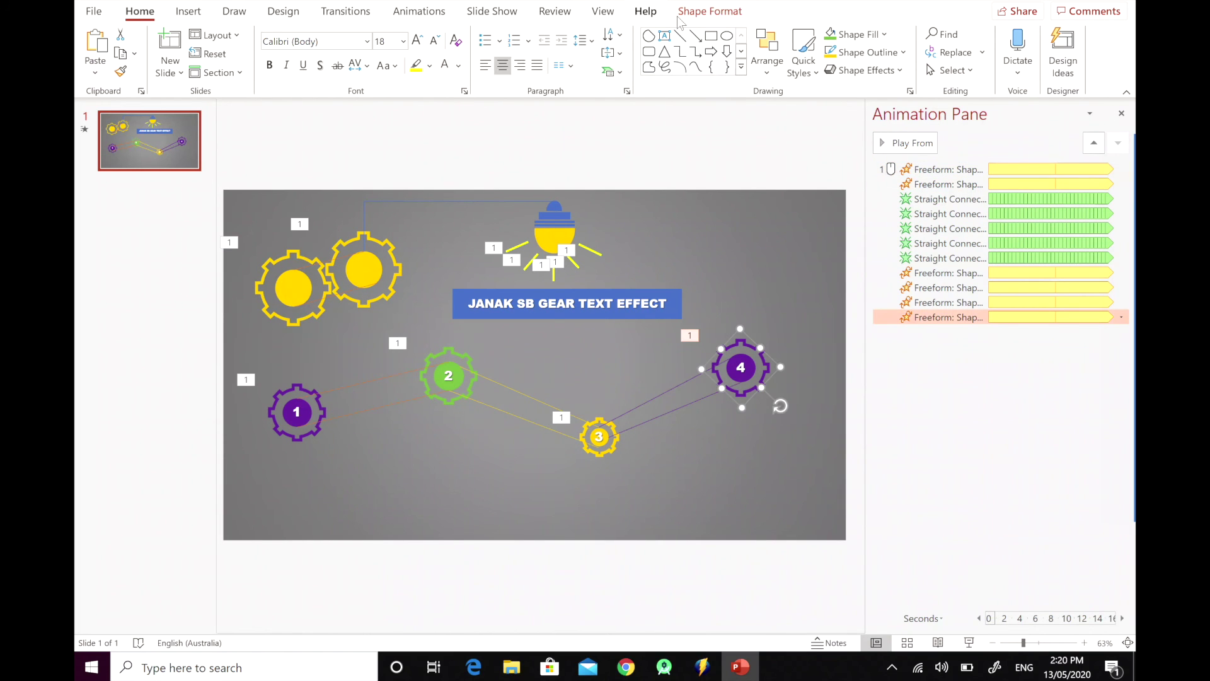
left_click(422, 11)
left_click(676, 53)
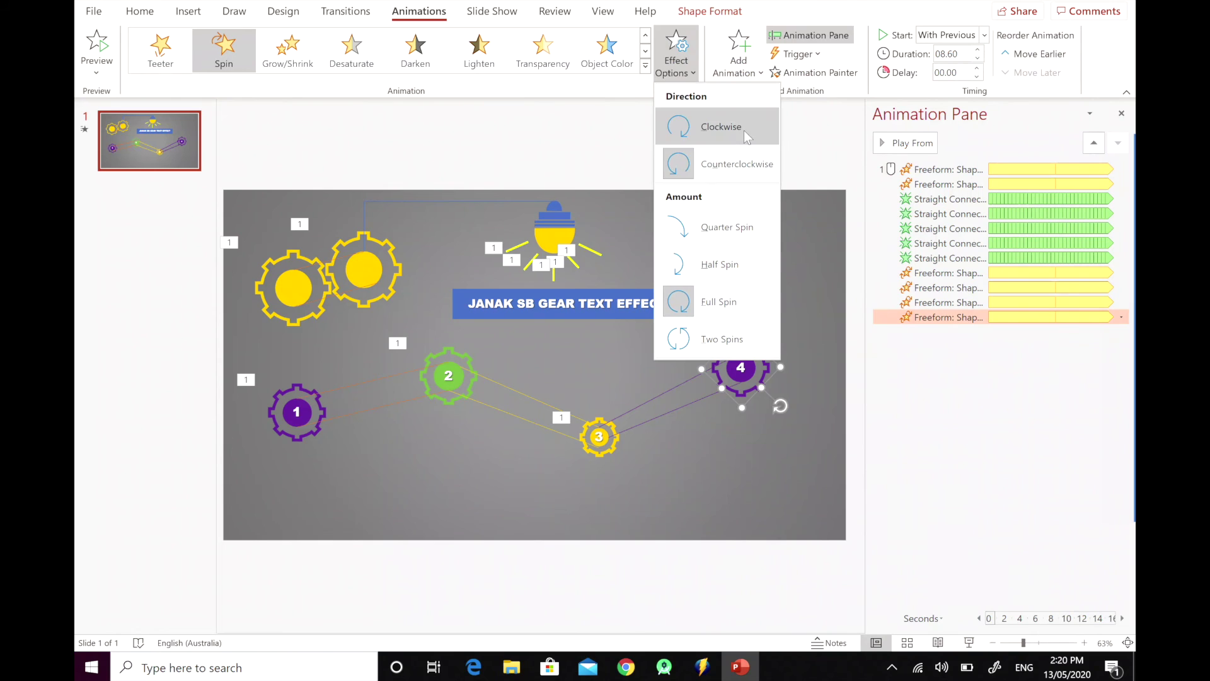
left_click(712, 124)
left_click(455, 358)
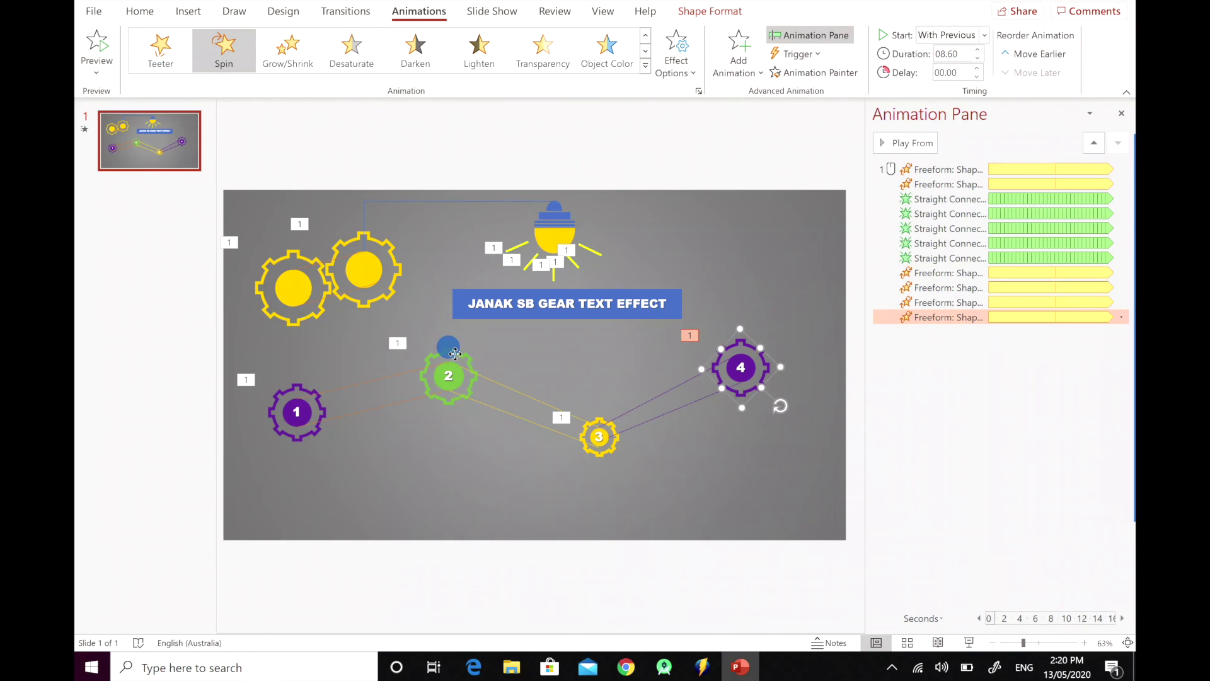
left_click(676, 53)
left_click(710, 123)
Play all the slide's animations to check the gears' spin directions
left_click(926, 144)
left_click(913, 145)
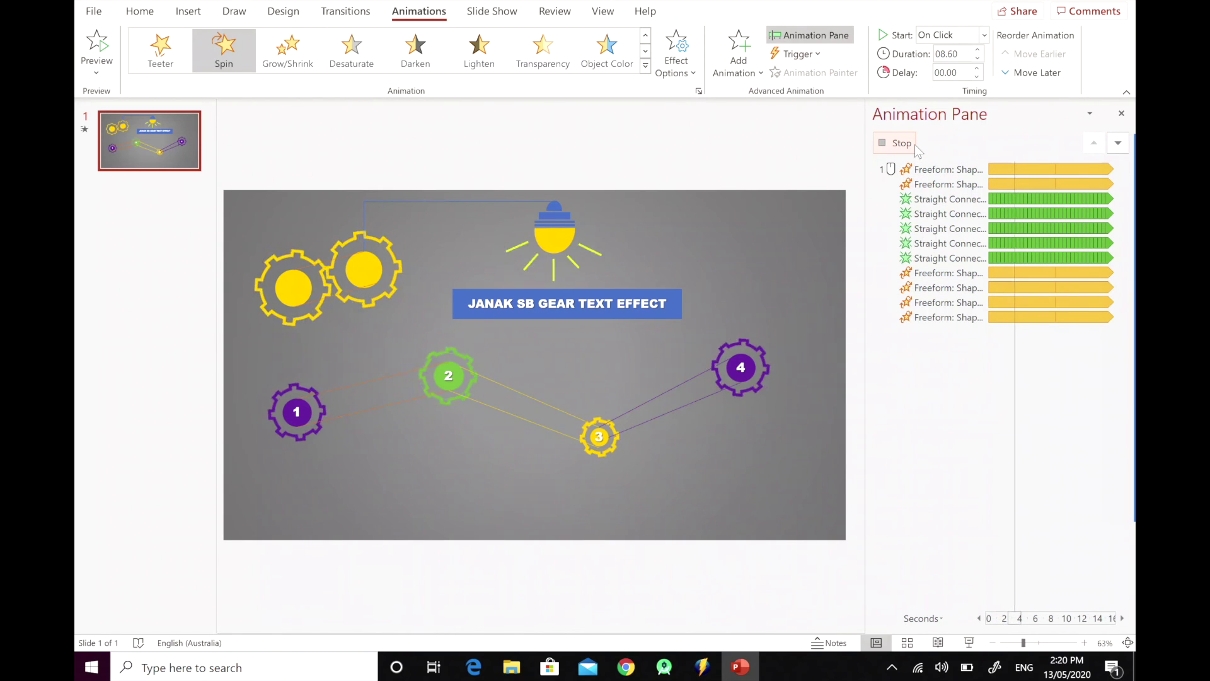
left_click(855, 149)
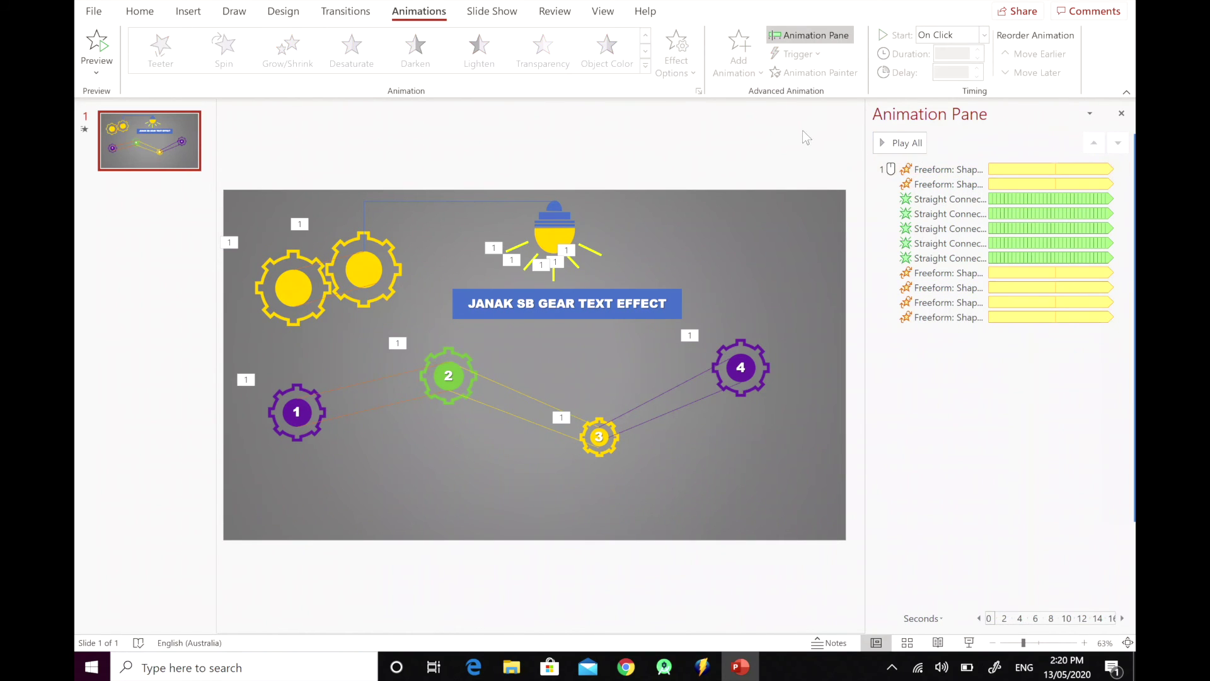
Paste the description text beginning "Entry to new way of learning Powerpoint" onto the slide below gear 1
key("ctrl+v")
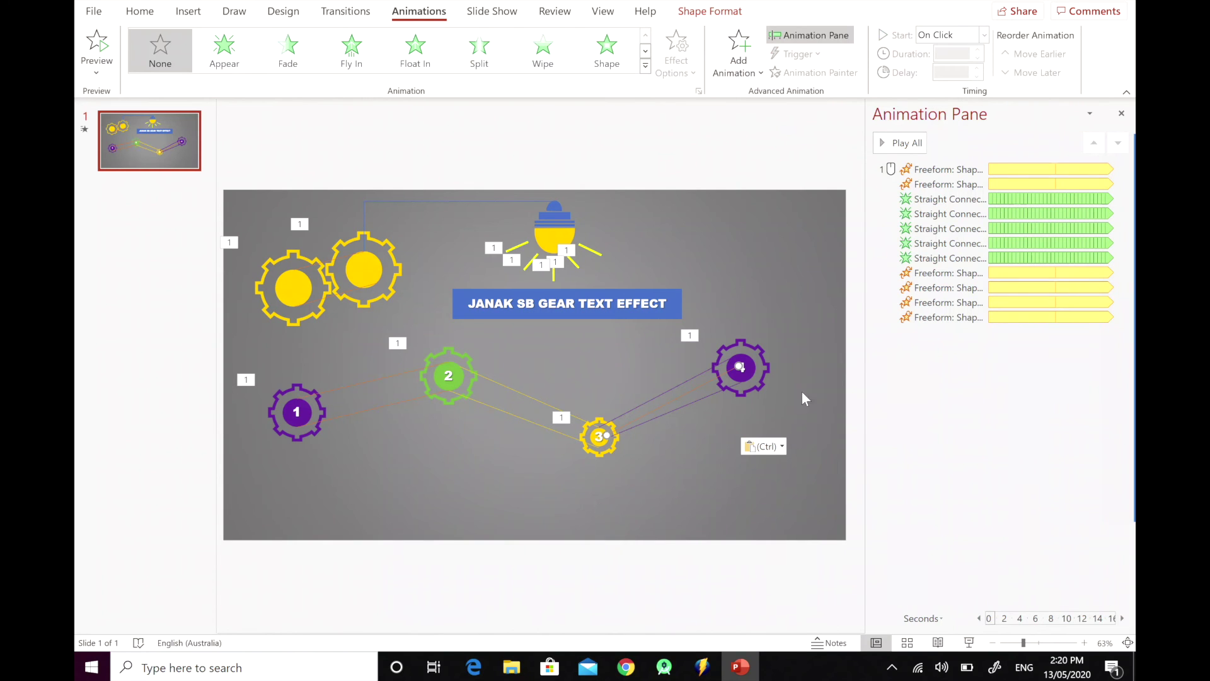
left_click(780, 399)
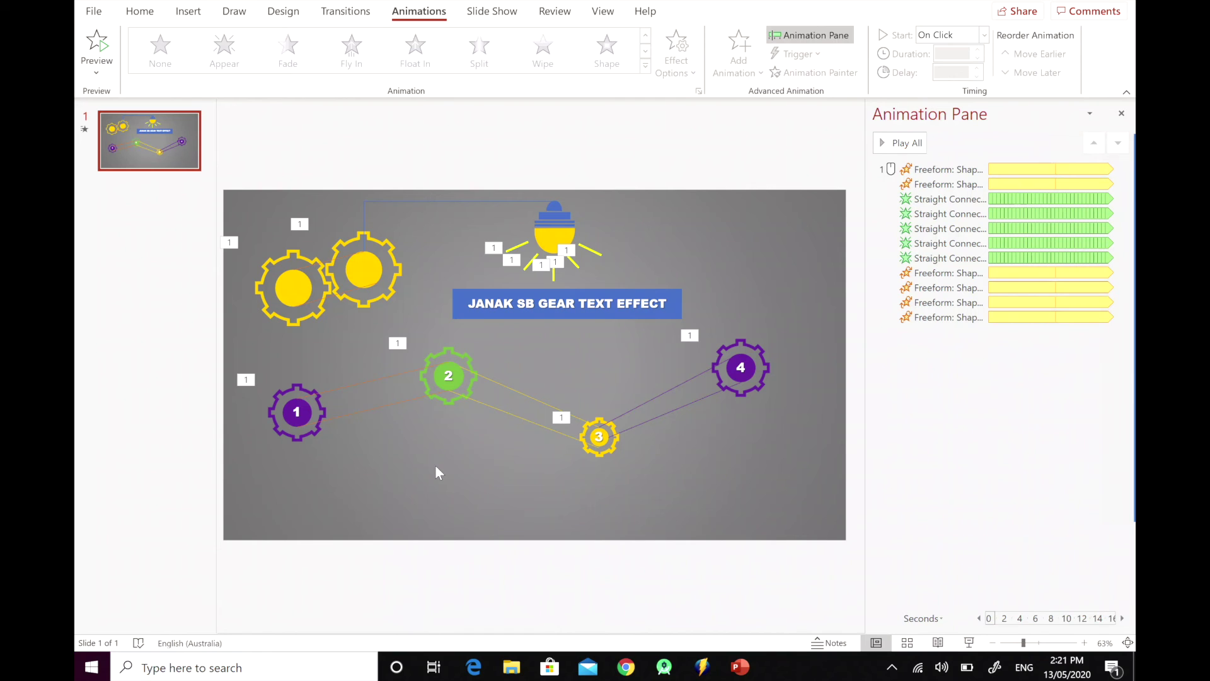
key("ctrl+v")
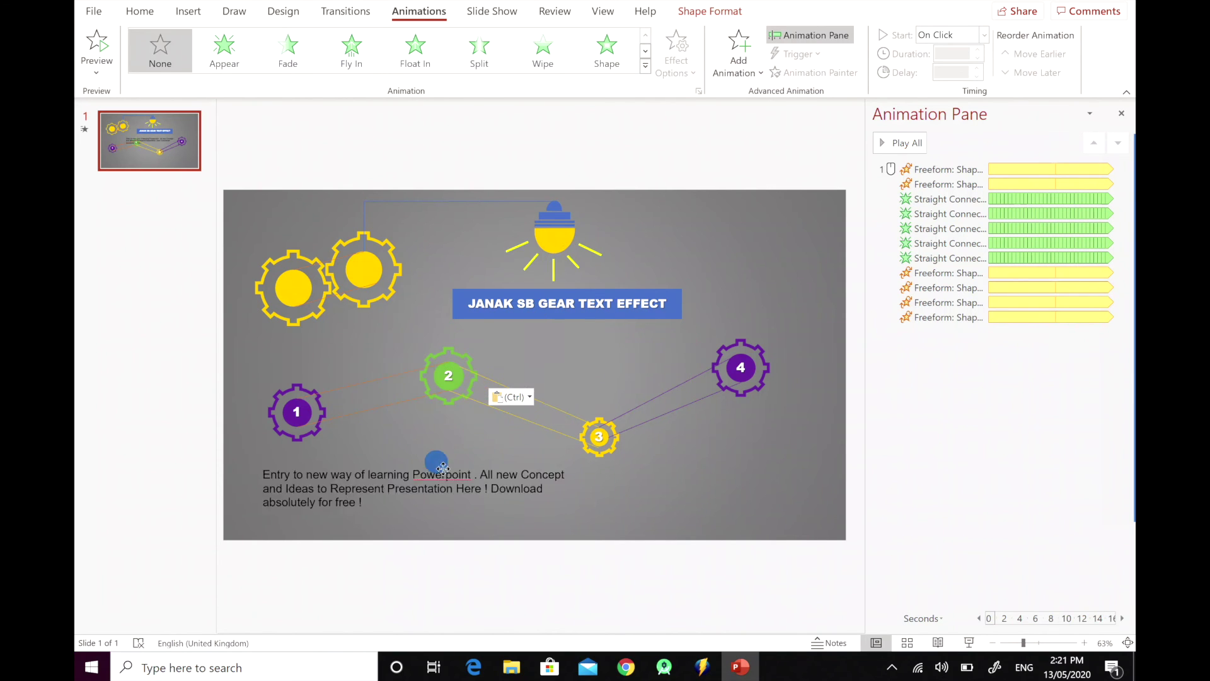